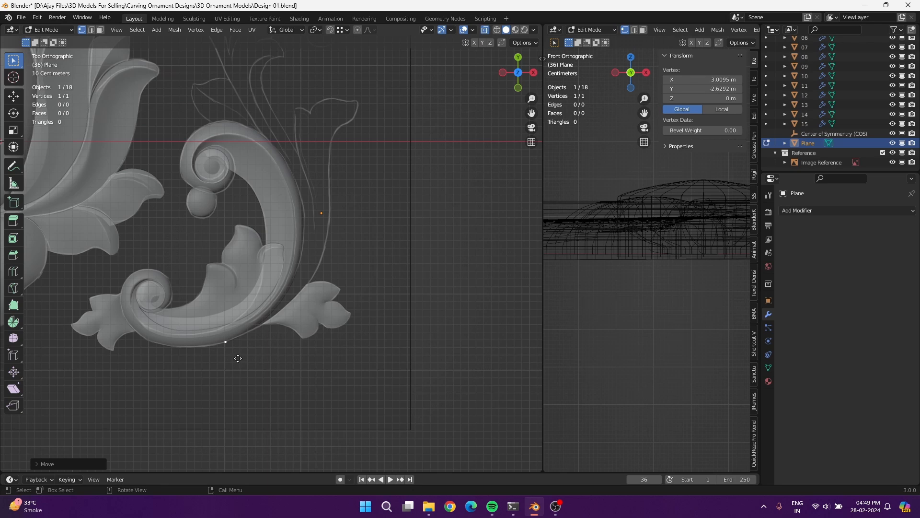
Extrude a vertex chain from the scroll's lower edge up the sketched leaf's outer stem line to about X 4.46 m, Y 0.13 m.
key(e)
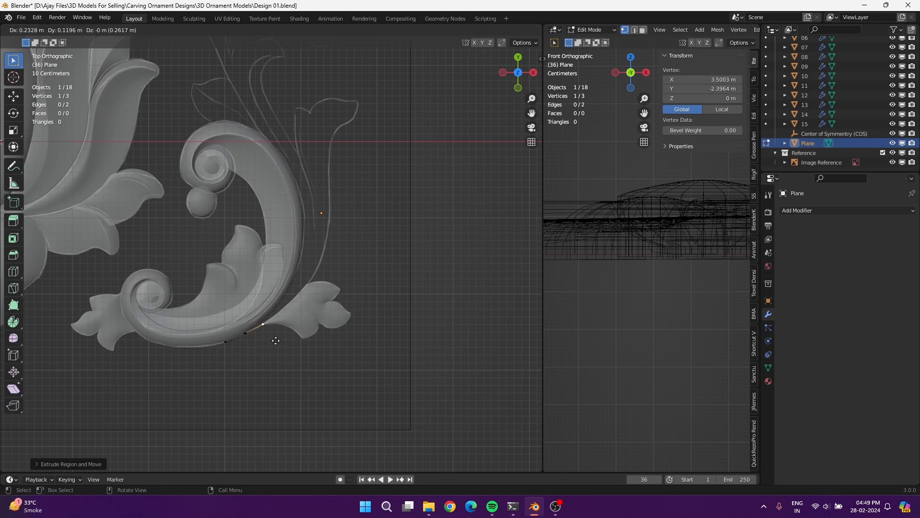
click(317, 305)
key(e)
click(341, 253)
key(e)
click(344, 193)
key(e)
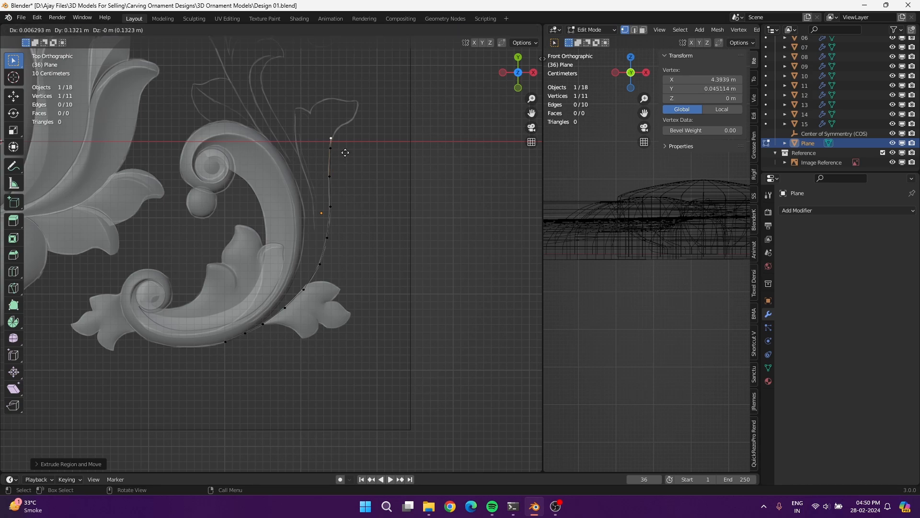
click(345, 152)
Extrude one more vertex into the base of the leaf's flared tip and pull the previous one back onto the sketch line.
shift+middle_drag(350, 146, 308, 292)
scroll(265, 252, up, 3)
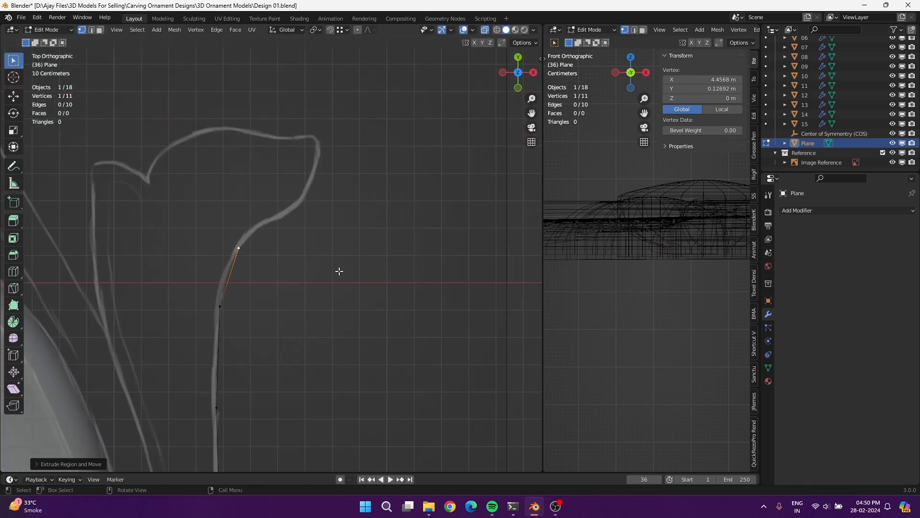
key(n)
key(n)
scroll(315, 304, down, 1)
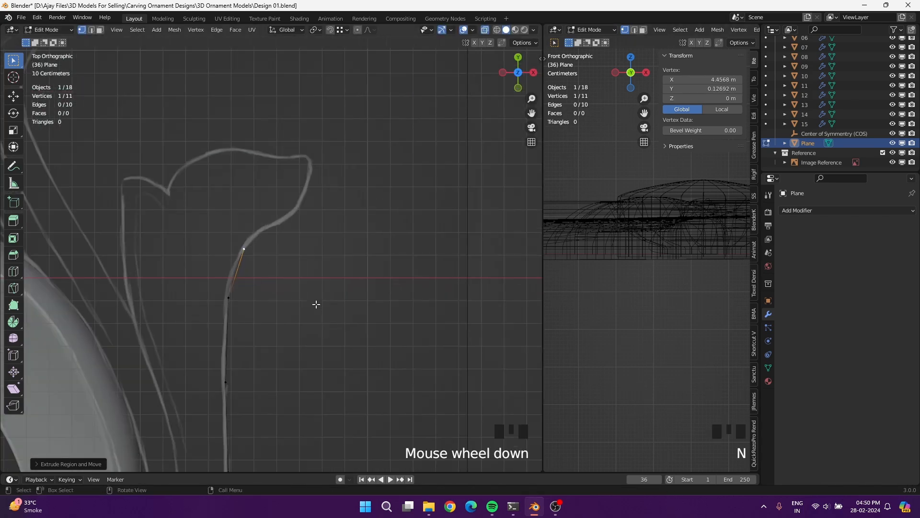
key(e)
click(279, 240)
click(244, 249)
key(g)
click(233, 262)
Move the vertices around the bend below the flared tip so they follow the sketched curve with even spacing.
click(229, 298)
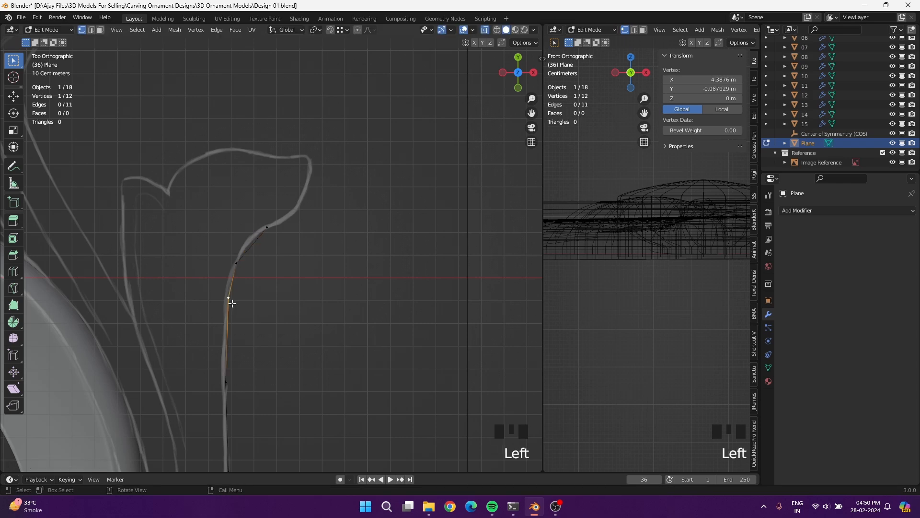
key(g)
click(231, 325)
click(239, 269)
key(g)
click(236, 283)
click(279, 232)
key(g)
click(257, 250)
Extrude vertices up the flared tip's outer edge, around its corner and onto the top edge to about X 4.60 m, Y 0.53 m.
key(e)
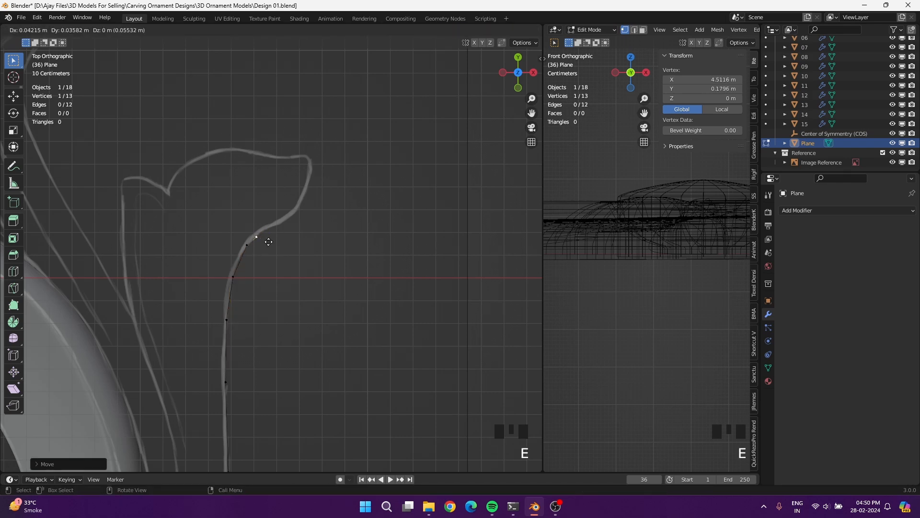
click(322, 161)
key(e)
click(305, 159)
key(e)
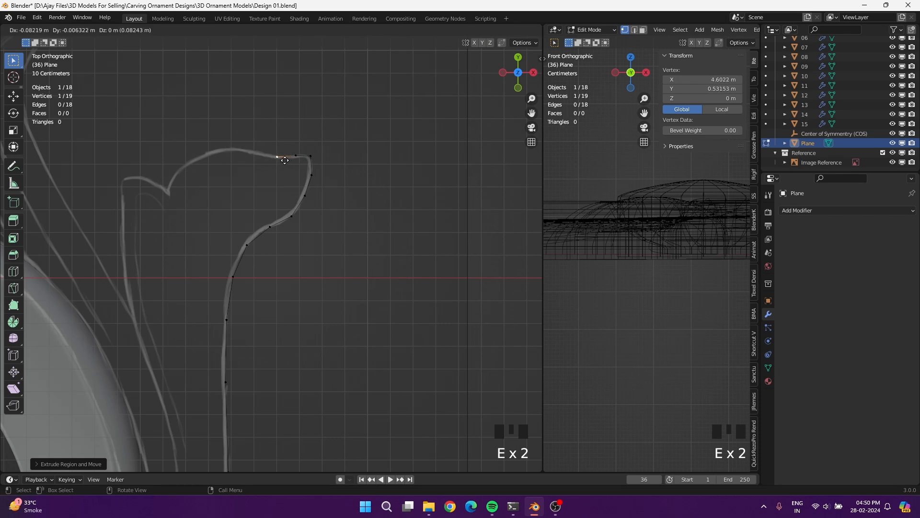
click(288, 158)
Adjust the vertices on either side of the tip's outer corner to fit the sketch.
click(296, 160)
key(e)
key(ctrl+z)
click(311, 174)
key(g)
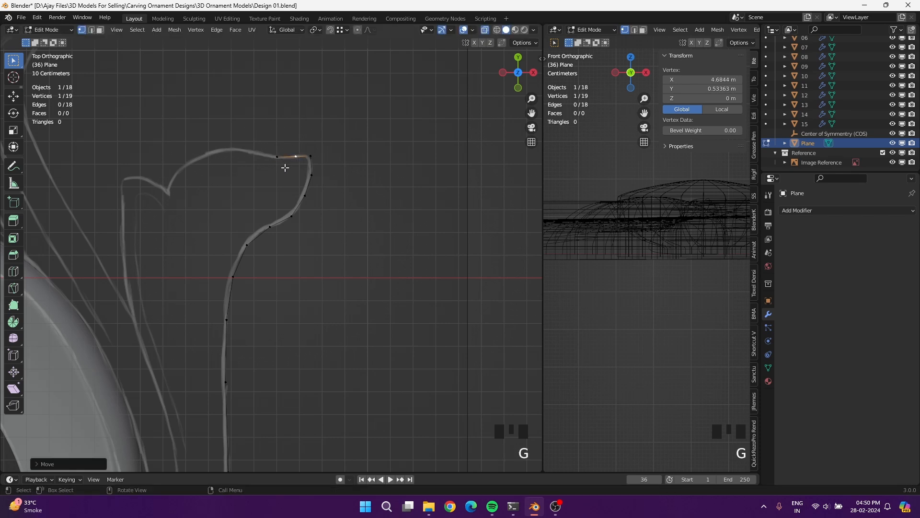
click(322, 176)
Extrude vertices along the flared tip's top edge, over the crest and towards the notch.
click(271, 157)
key(e)
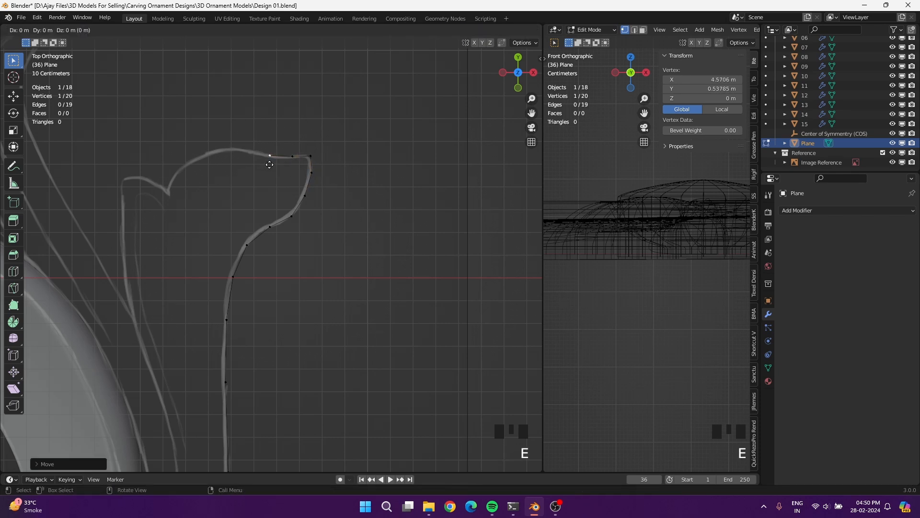
click(241, 159)
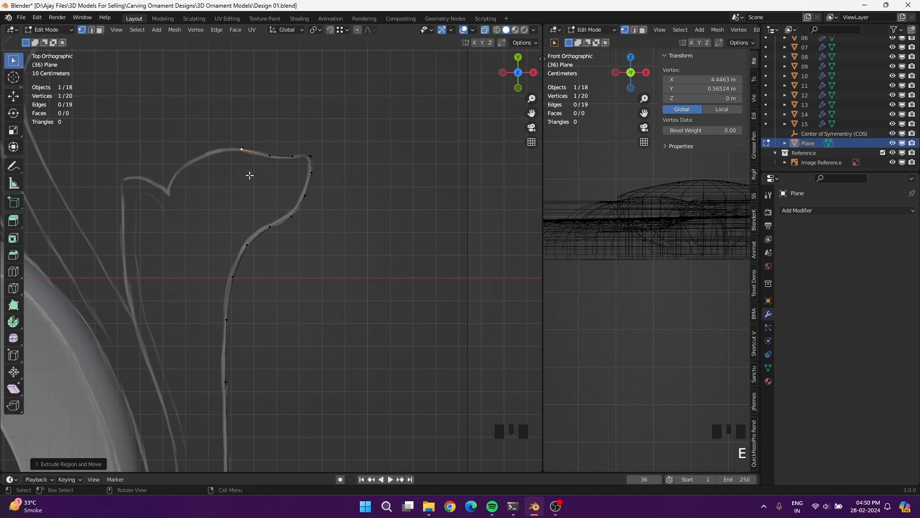
key(g)
click(255, 174)
key(e)
click(233, 174)
key(e)
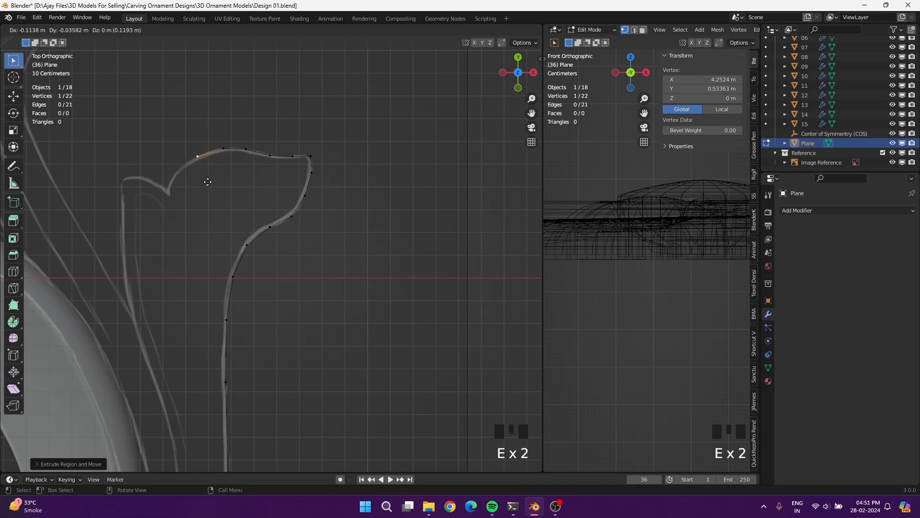
click(224, 159)
Reposition the crest vertices and the chain's end vertex along the sketched curve leading down to the notch.
key(g)
click(209, 163)
click(246, 156)
key(g)
click(241, 155)
click(201, 163)
key(g)
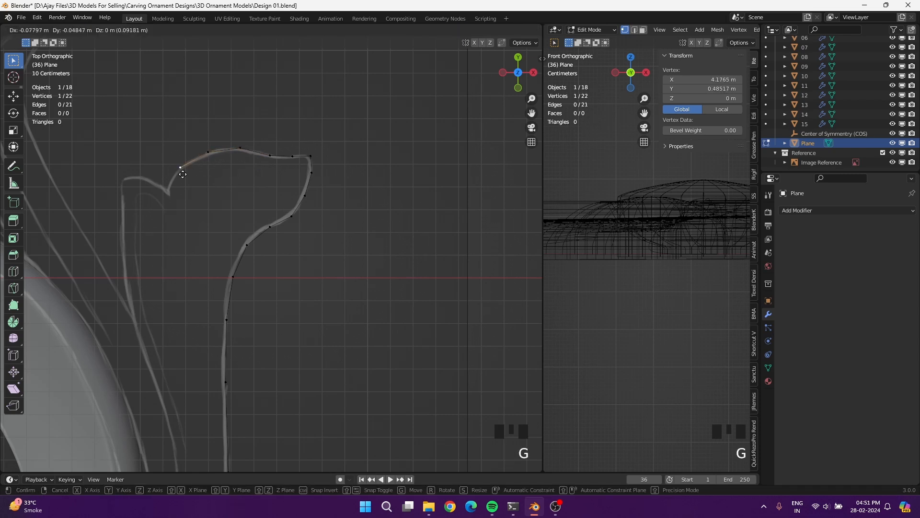
click(182, 174)
Extrude vertices through the notch, around the small lobe and down its inner edge to about X 3.92 m, Y 0.26 m.
key(e)
click(170, 198)
key(e)
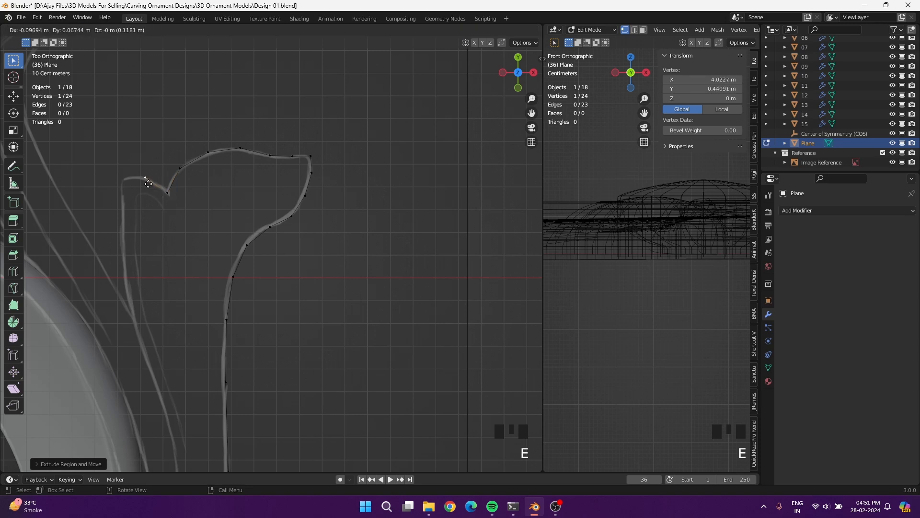
click(138, 183)
key(e)
click(124, 184)
key(e)
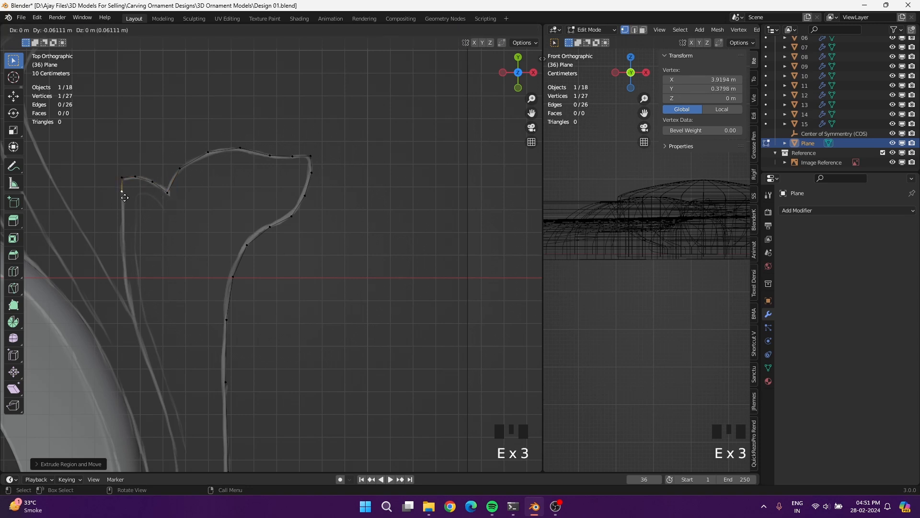
click(124, 226)
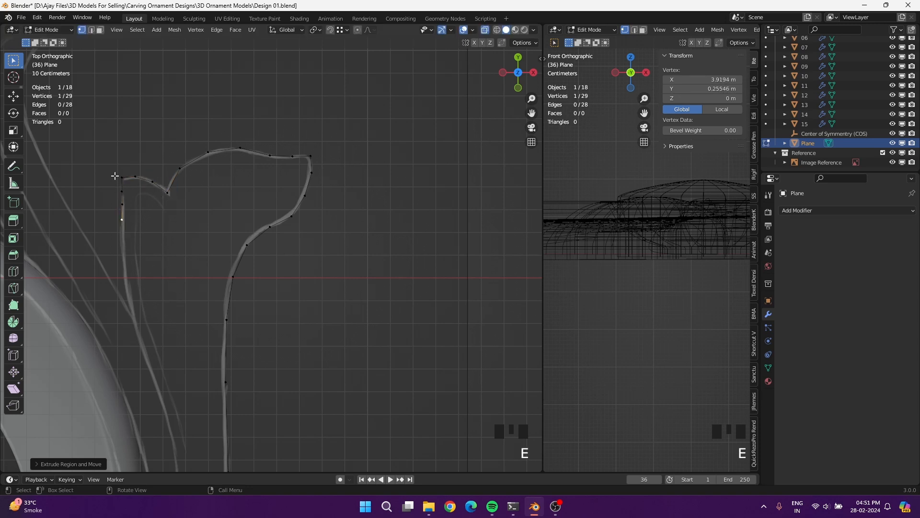
Adjust the small lobe's corner vertex and extrude one more vertex down its inner edge.
click(116, 176)
key(g)
click(115, 175)
shift+middle_drag(121, 231, 222, 181)
scroll(222, 181, up, 2)
shift+middle_drag(209, 142, 187, 237)
click(186, 236)
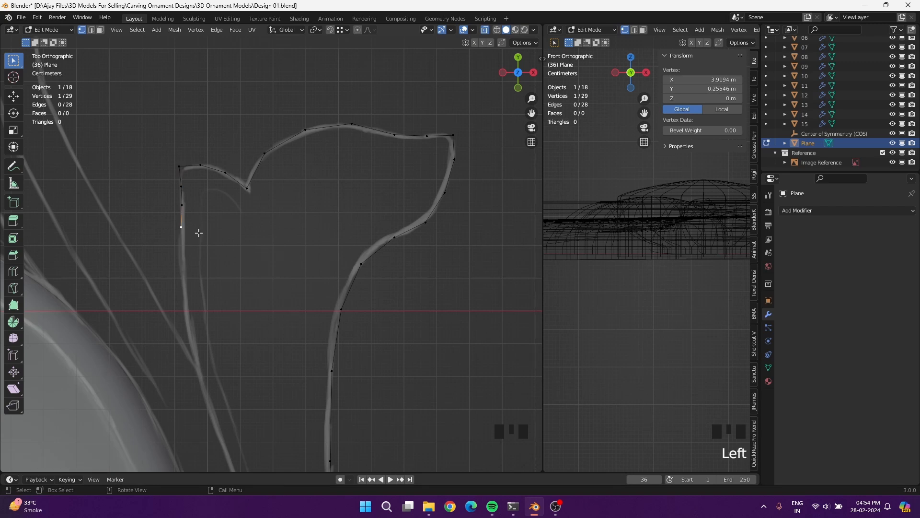
key(e)
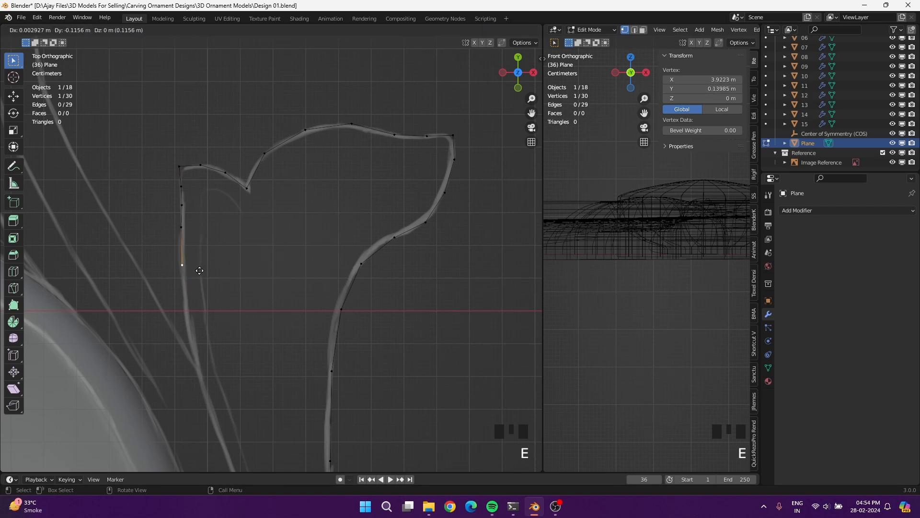
click(199, 268)
Move the vertices along the small lobe's inner edge so they are evenly spaced on the sketch line.
click(191, 232)
key(g)
click(193, 239)
click(190, 207)
key(g)
click(191, 222)
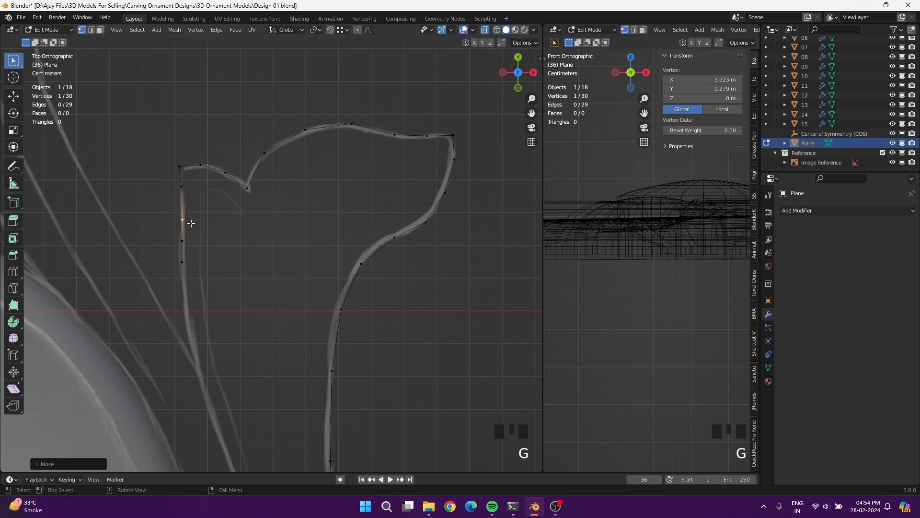
click(192, 191)
click(194, 240)
key(g)
click(195, 250)
click(191, 266)
key(g)
click(191, 286)
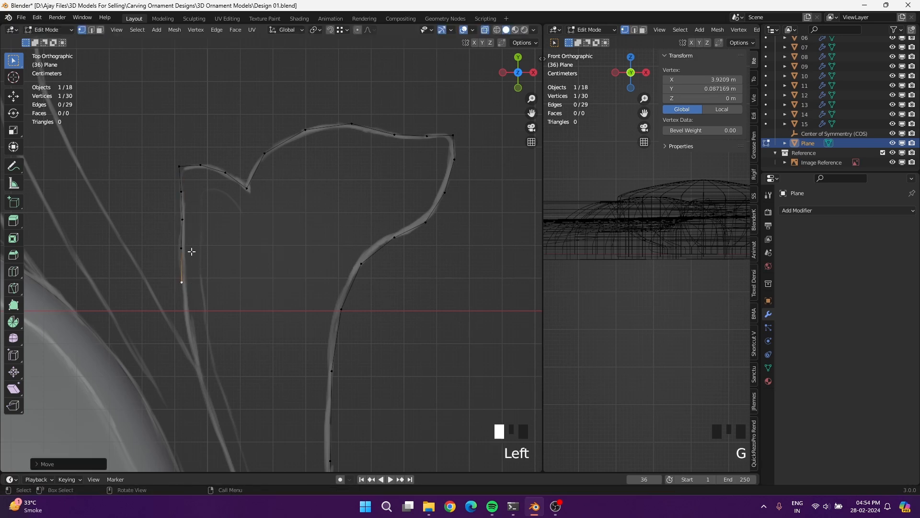
click(192, 251)
key(g)
click(192, 286)
Extrude vertices from the lobe's lowest point down the leaf's inner stem line to about X 4.16 m, Y -0.93 m.
click(191, 286)
key(e)
click(192, 315)
key(e)
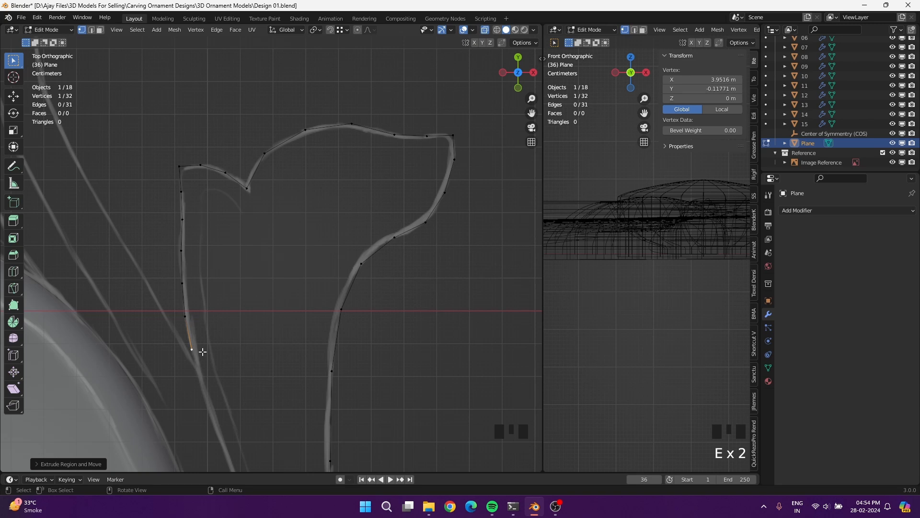
shift+middle_drag(203, 352, 265, 205)
key(e)
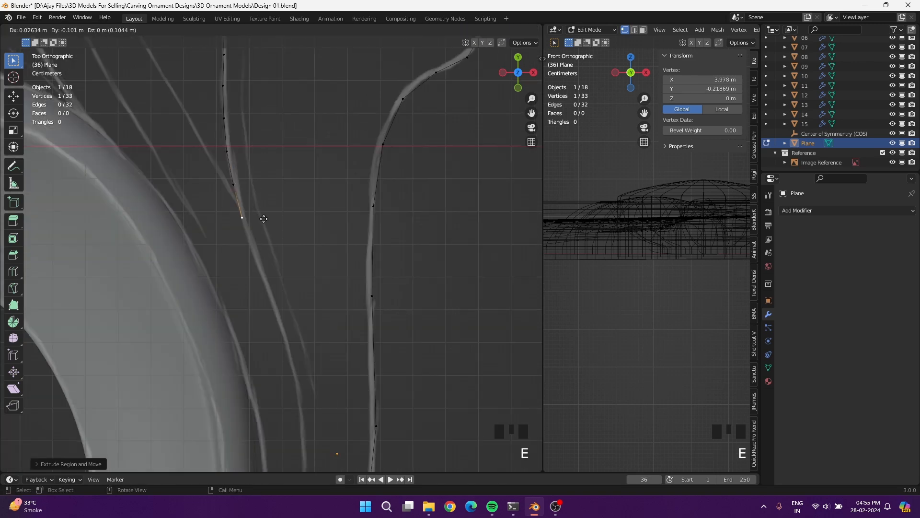
click(264, 218)
key(e)
click(303, 328)
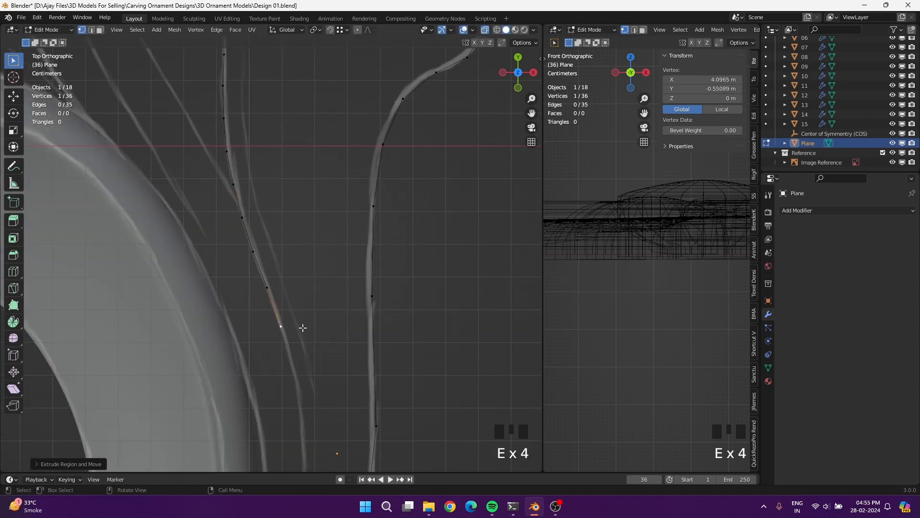
key(e)
click(324, 417)
key(e)
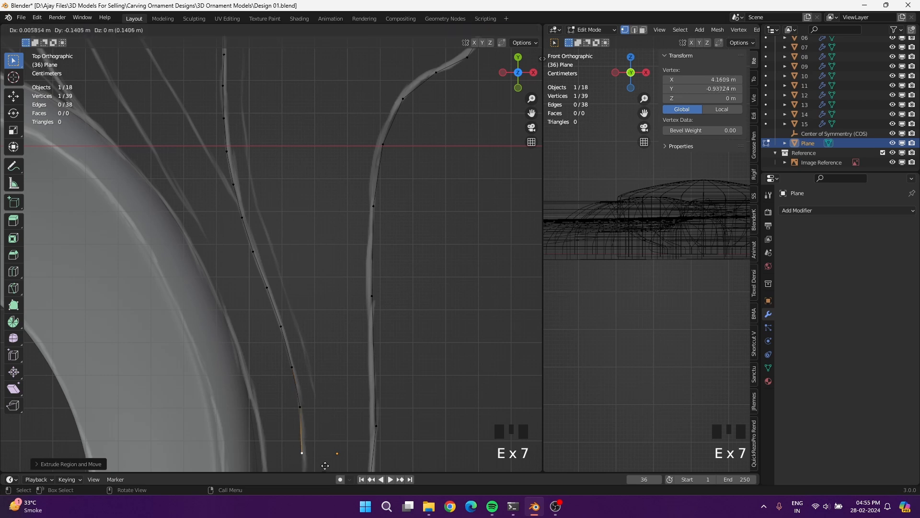
click(327, 460)
Continue extruding the inner stem line in a curve towards the scroll's outer edge, to about X 3.97 m, Y -1.69 m.
scroll(327, 460, down, 2)
shift+middle_drag(328, 390, 353, 268)
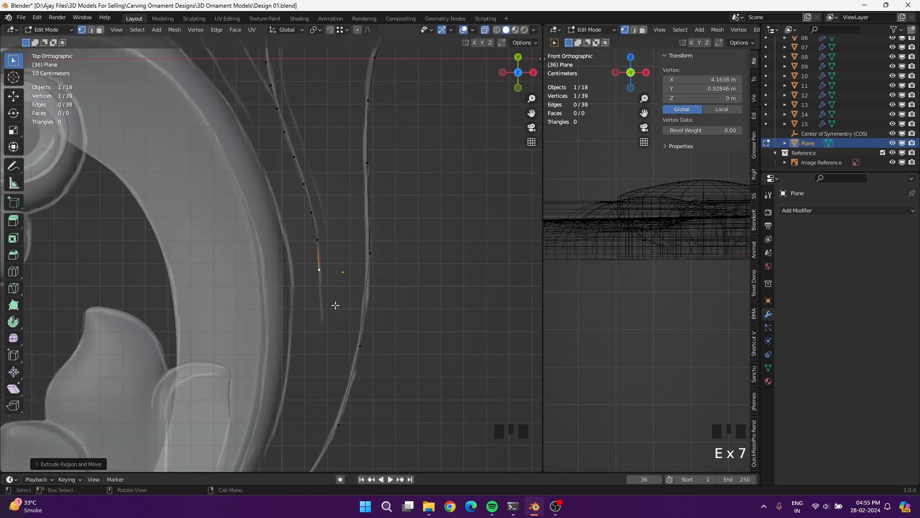
key(e)
click(333, 338)
key(e)
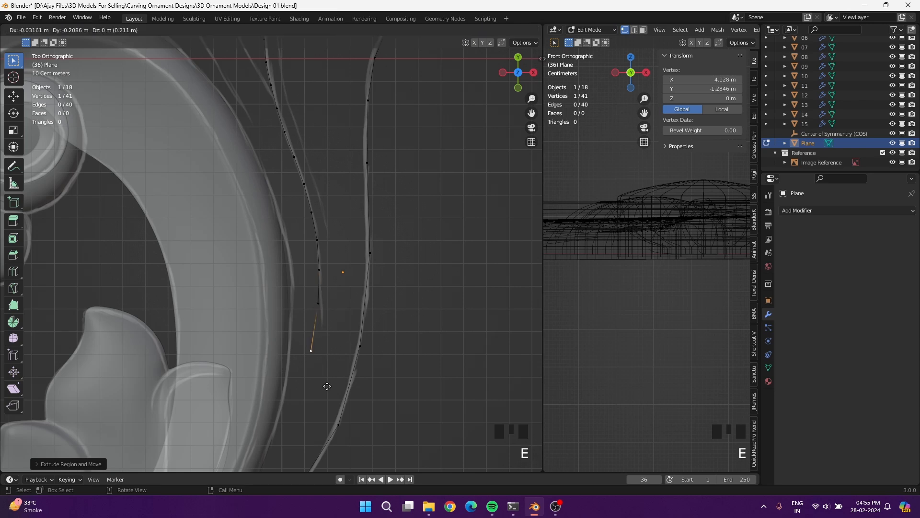
click(329, 374)
key(e)
click(306, 447)
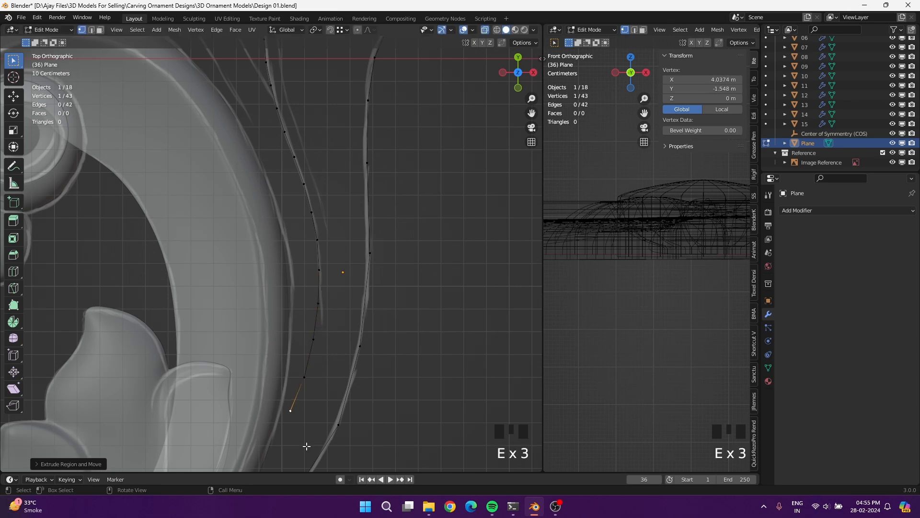
key(e)
click(290, 37)
Extrude four more vertices along the scroll's outer edge and shift the last ones, ending at about X 3.47 m, Y -2.31 m.
shift+middle_drag(352, 334, 426, 190)
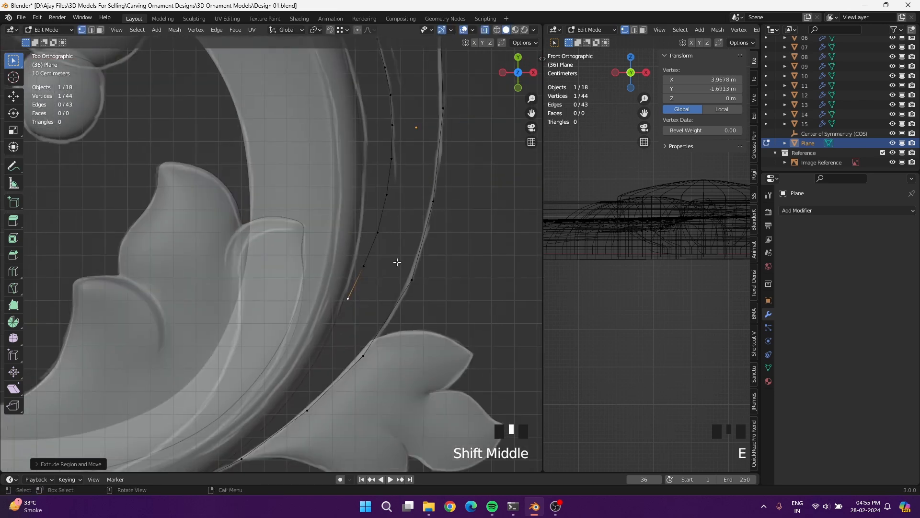
key(e)
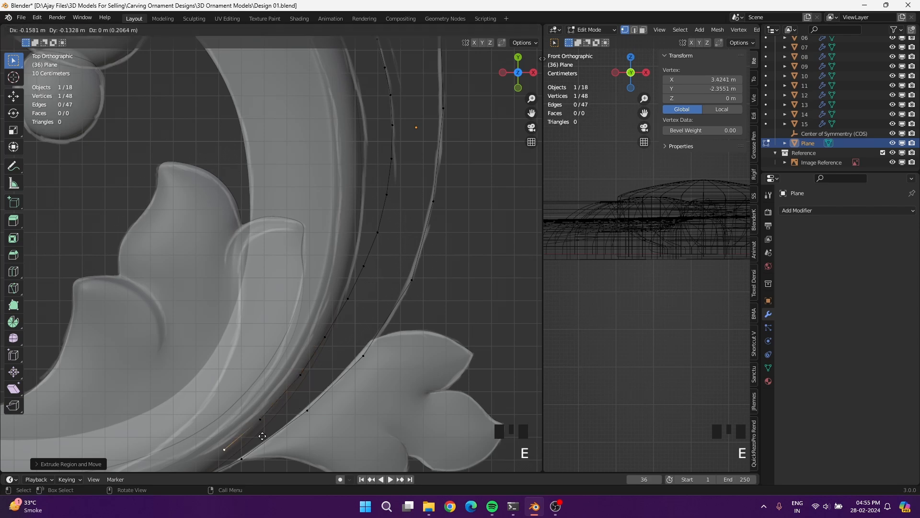
click(262, 436)
click(265, 427)
key(g)
click(276, 419)
shift+middle_drag(281, 418, 383, 308)
key(g)
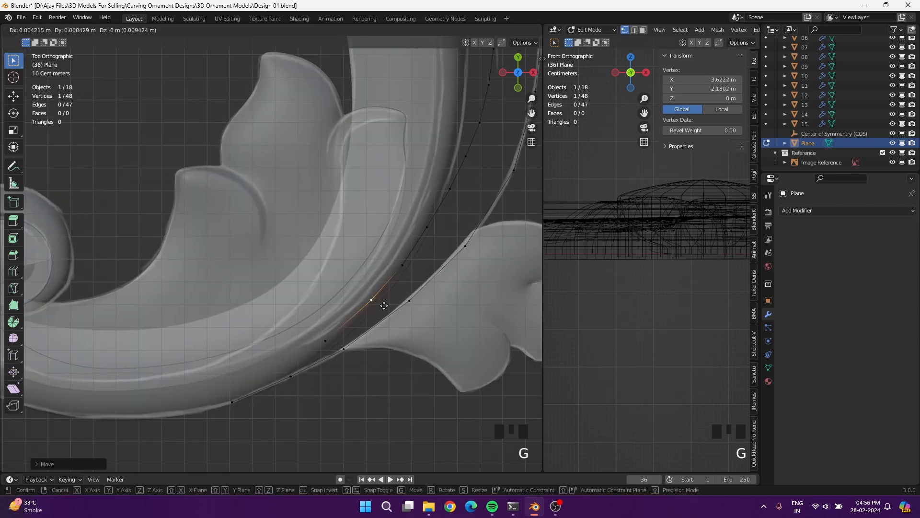
click(349, 335)
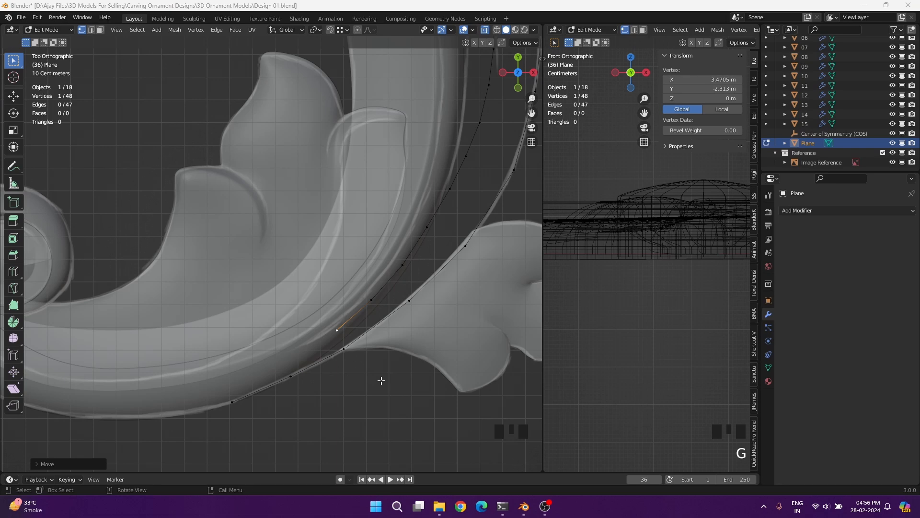
Extrude a long edge from the chain's end to a point over the scroll's lower body.
click(338, 331)
key(e)
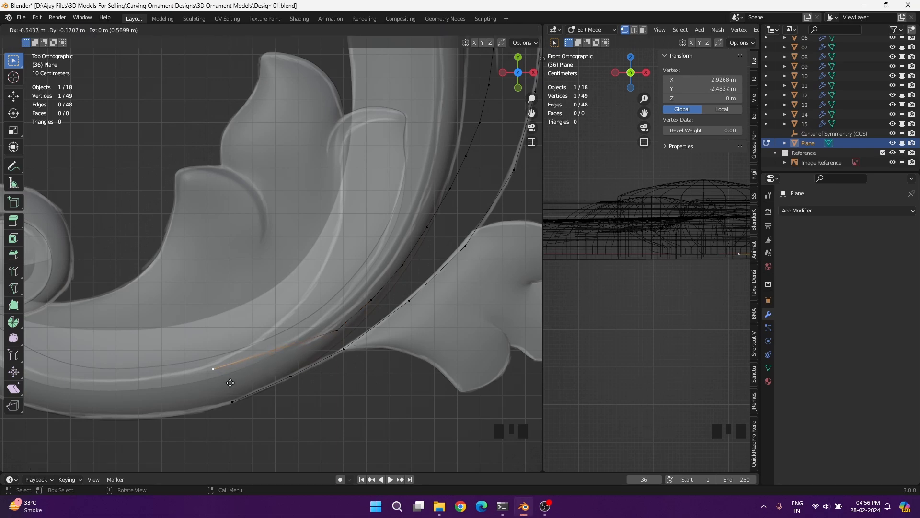
click(237, 376)
Move the inner chain's lower vertices inward over the scroll's edge to form a smooth curve.
click(337, 329)
key(g)
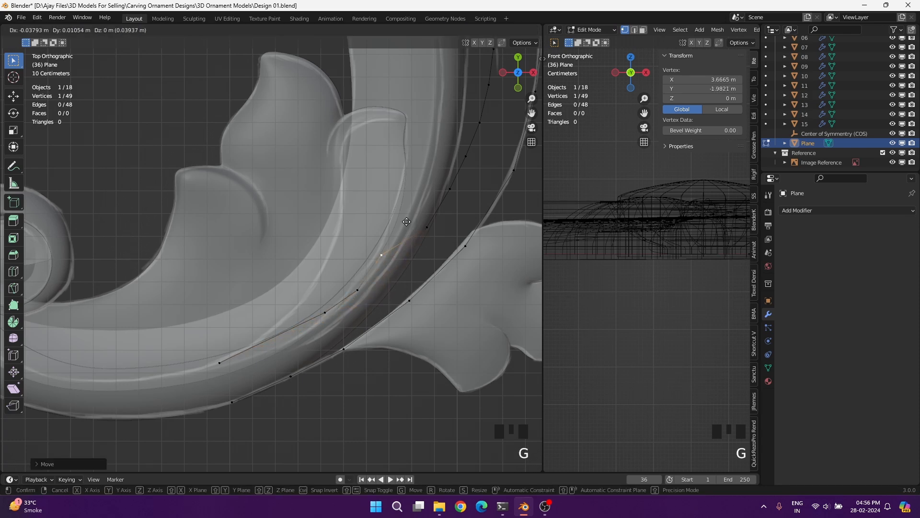
click(421, 224)
key(g)
click(418, 223)
key(g)
click(426, 250)
click(389, 264)
key(g)
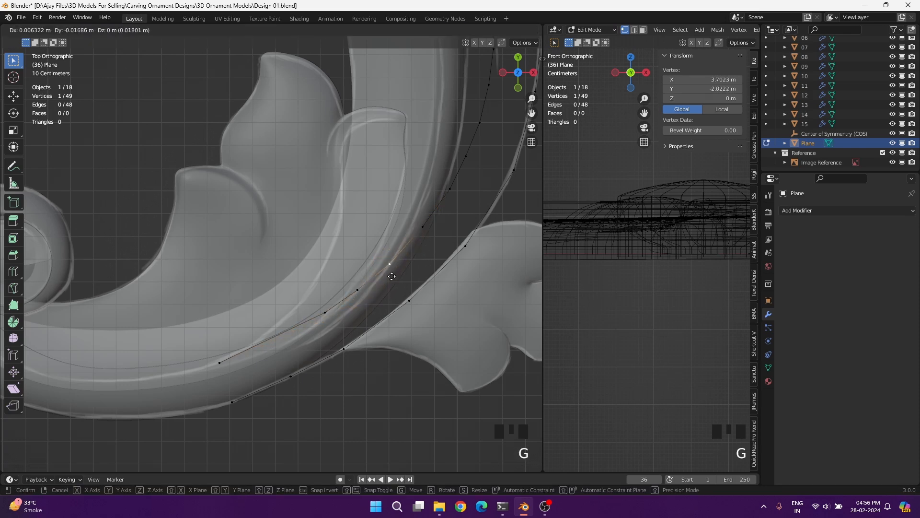
click(390, 270)
click(364, 297)
click(365, 302)
Add two vertices to the long lower edge with a loop cut and reposition the neighbouring vertices to smooth the curve.
key(ctrl+r)
click(270, 347)
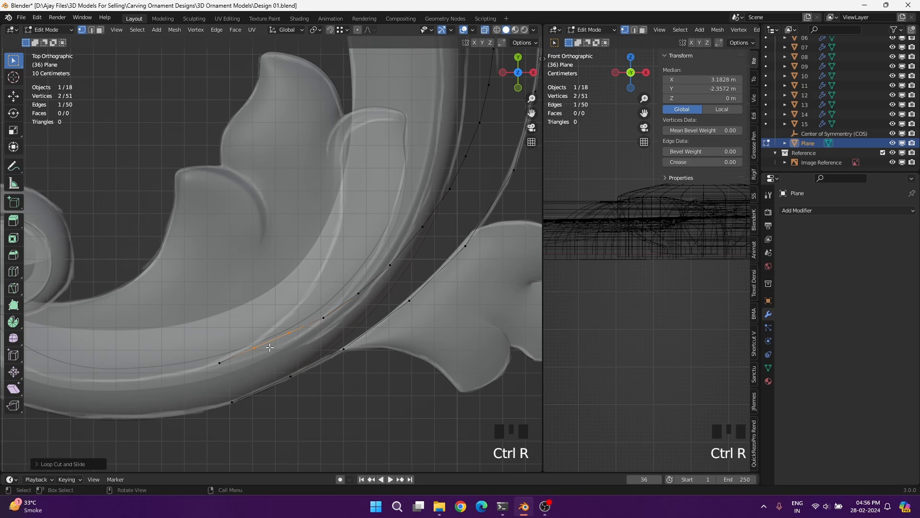
key(g)
click(273, 355)
click(390, 265)
key(g)
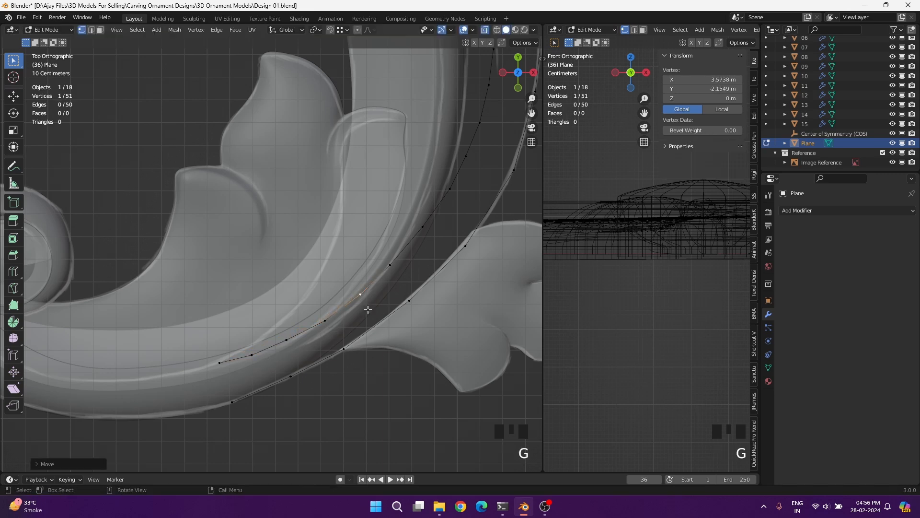
Reposition four vertices along the middle of the inner chain to smooth its curve over the scroll's outer edge.
click(405, 269)
click(426, 229)
key(g)
click(428, 230)
click(459, 196)
key(g)
click(459, 199)
click(481, 160)
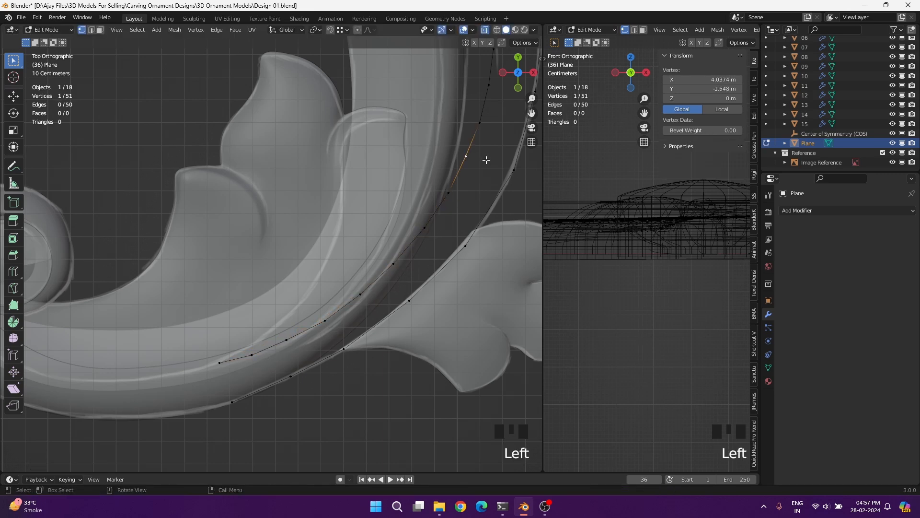
click(482, 162)
Lower the last three vertices of the inner chain slightly, placing its end vertex at about X 2.95 m, Y -2.50 m.
click(287, 341)
key(g)
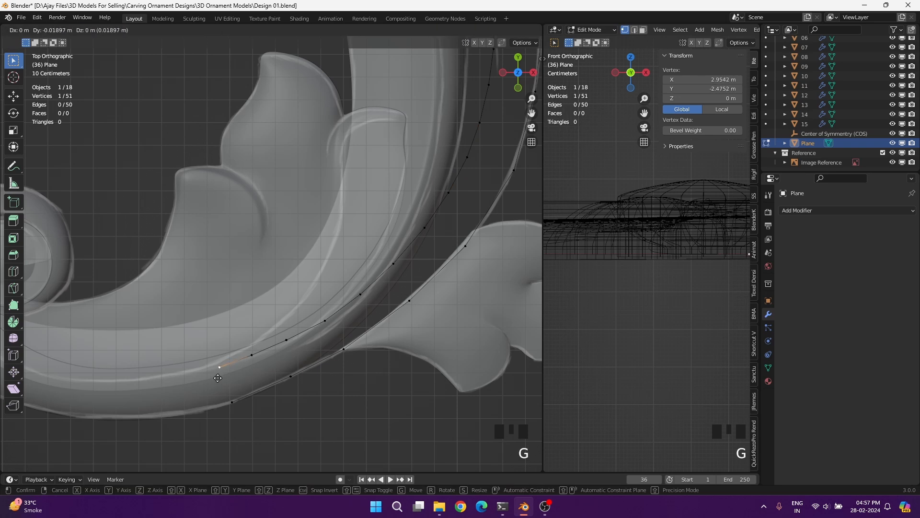
click(289, 353)
click(251, 356)
click(220, 367)
key(g)
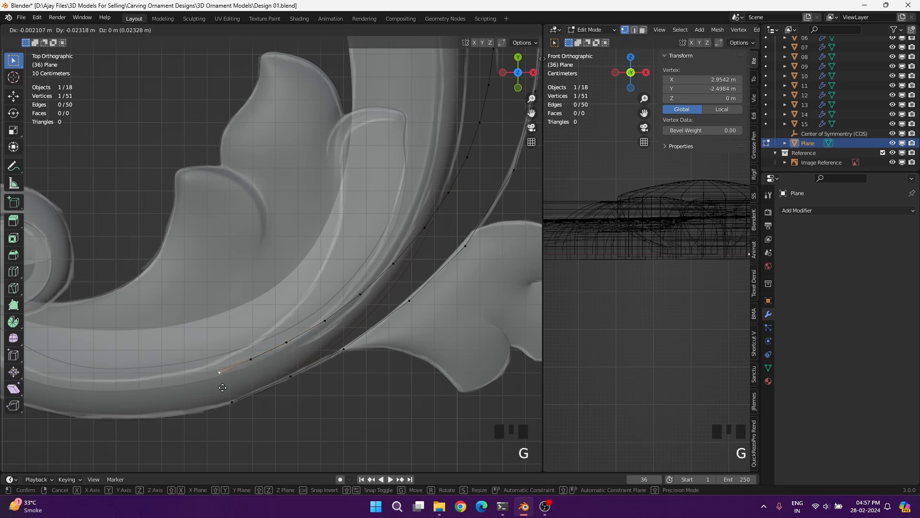
click(219, 373)
Select all vertices of the closed leaf outline and fill it with a single face.
scroll(357, 381, down, 3)
scroll(316, 270, up, 3)
shift+middle_drag(405, 90, 319, 412)
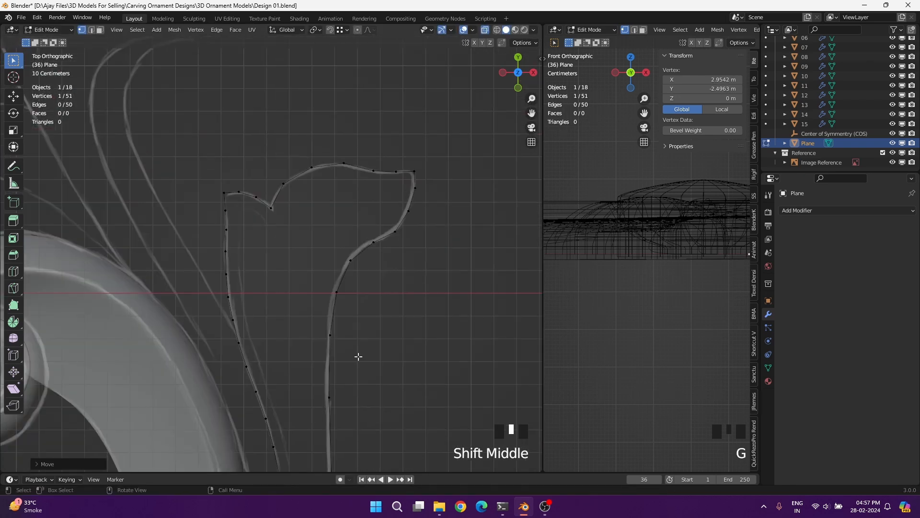
scroll(348, 136, down, 6)
click(255, 346)
key(a)
right_click(277, 341)
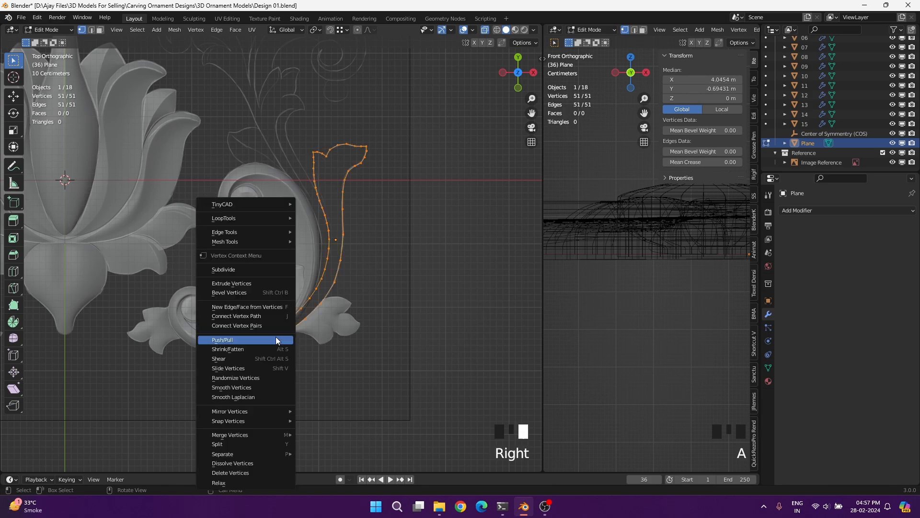
key(f)
shift+middle_drag(366, 325, 320, 324)
scroll(354, 237, up, 7)
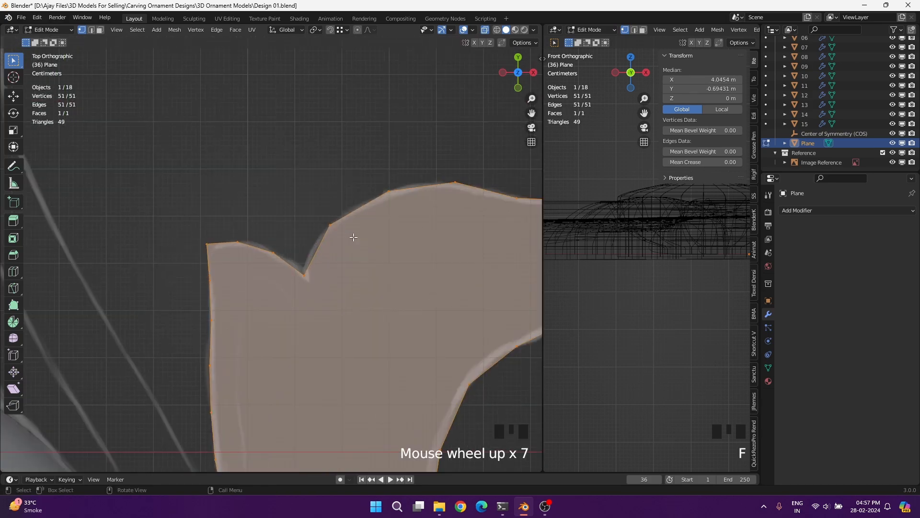
scroll(307, 307, down, 12)
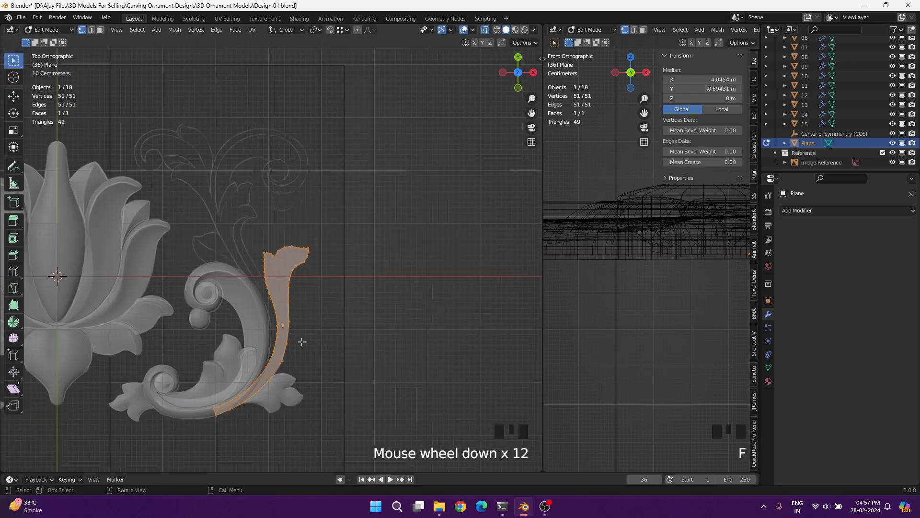
scroll(289, 280, up, 13)
scroll(289, 280, down, 10)
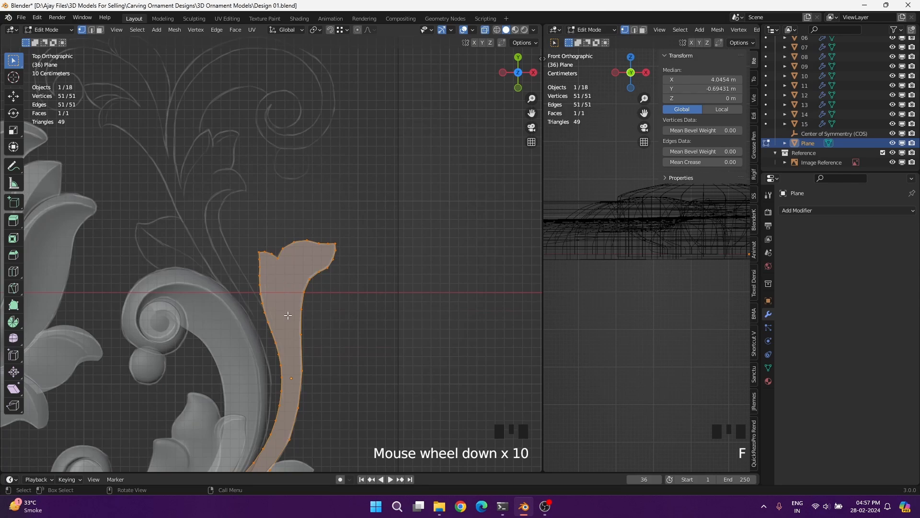
key(ctrl+z)
scroll(282, 297, up, 5)
scroll(280, 290, down, 5)
key(ctrl+shift+z)
key(ctrl+shift+z)
key(ctrl+shift+z)
scroll(280, 291, up, 4)
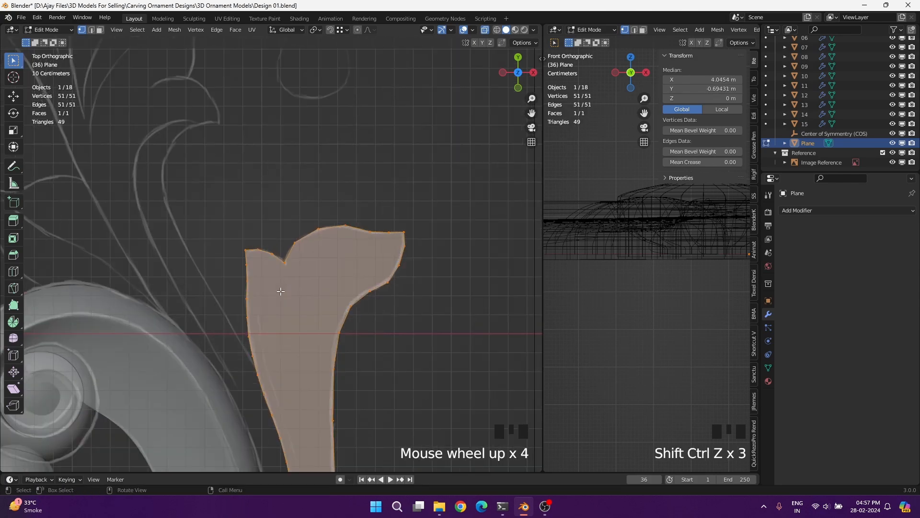
Make two diagonal knife cuts across the tip of the large lobe between opposite outline vertices, working in wireframe shading.
key(k)
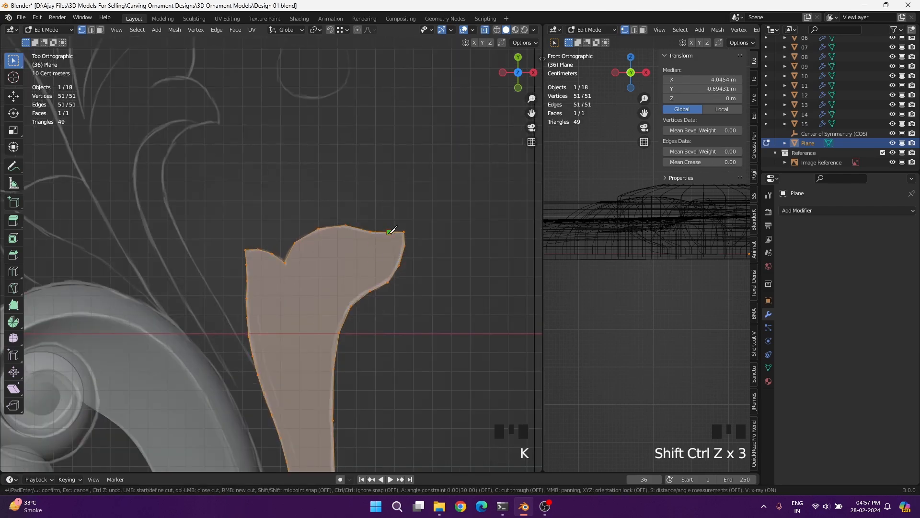
click(405, 245)
key(Return)
key(z)
scroll(411, 226, up, 4)
scroll(412, 229, down, 1)
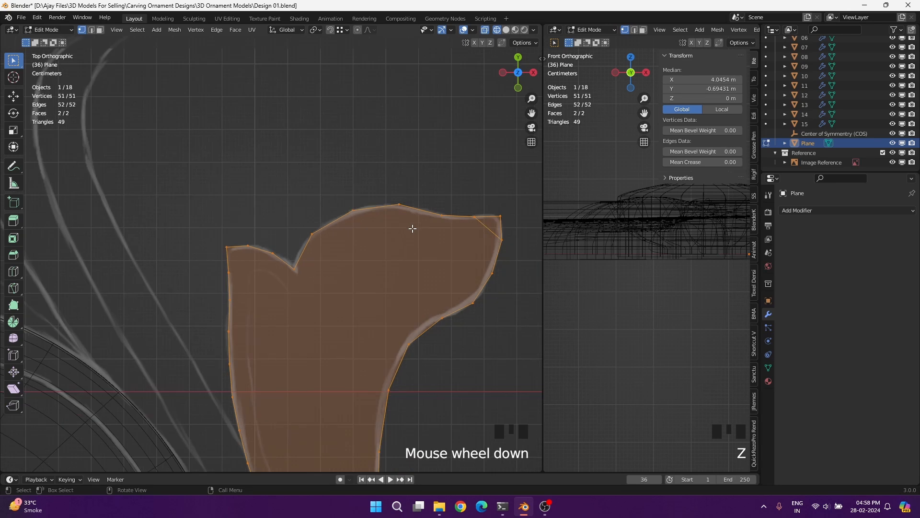
key(k)
click(442, 217)
click(493, 274)
key(Return)
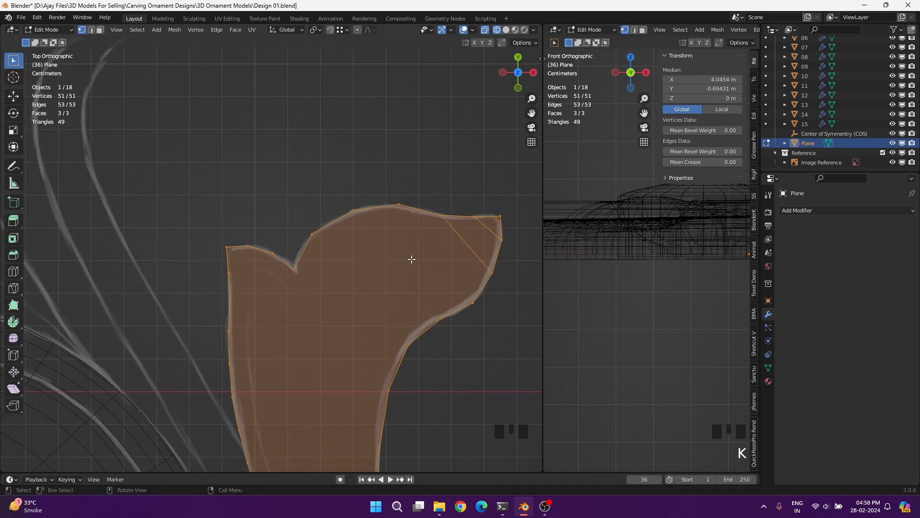
Make four more diagonal knife cuts across the large lobe between opposite outline vertices, the last starting at the notch.
key(k)
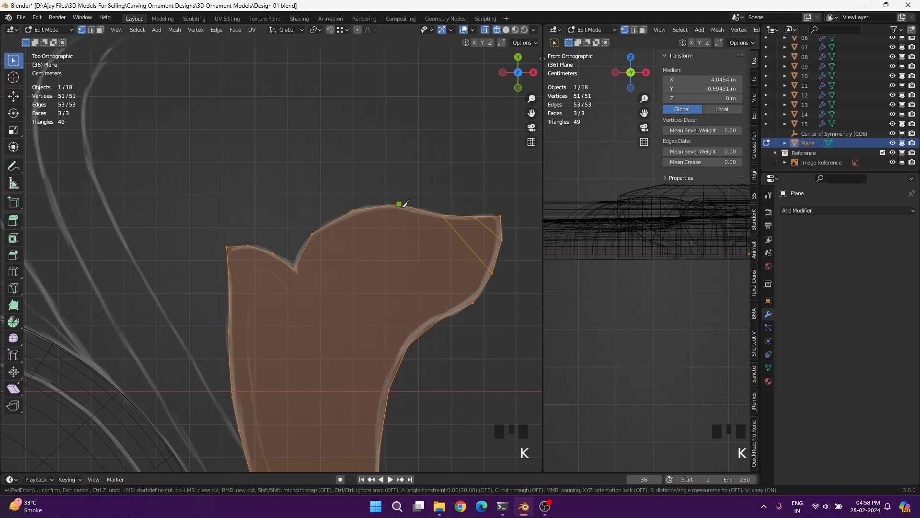
click(473, 302)
key(Return)
key(k)
click(442, 318)
key(Return)
key(k)
click(408, 344)
key(Return)
key(k)
click(384, 386)
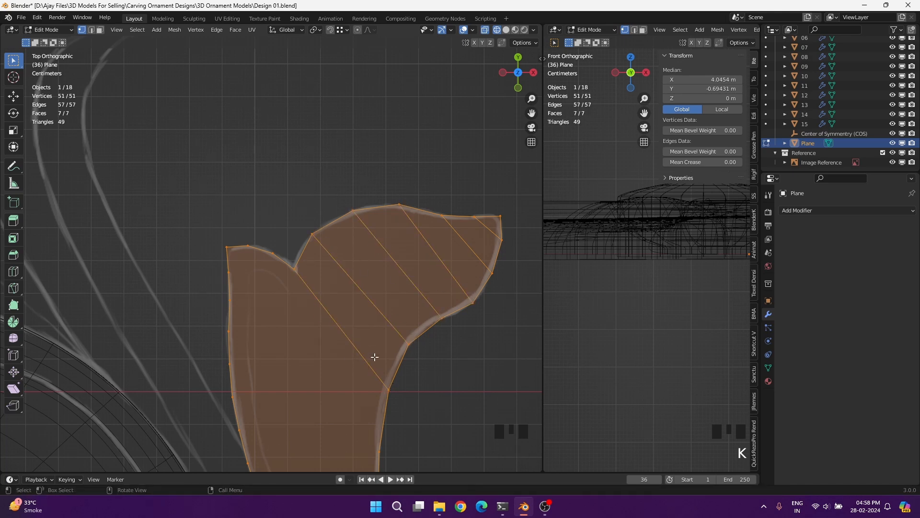
key(Return)
Reposition the outline vertices at the large lobe's neck and just above the notch to match the reference sketch.
key(g)
click(408, 344)
key(g)
click(412, 344)
click(312, 233)
key(g)
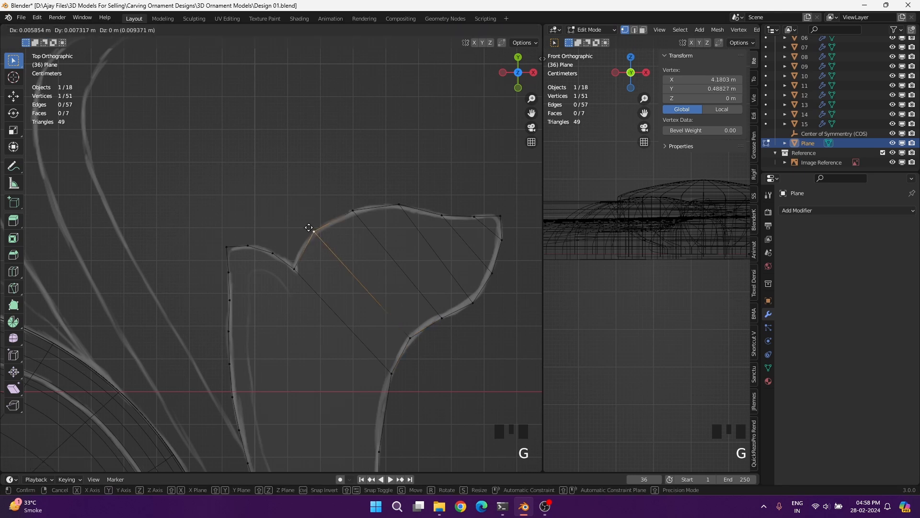
click(309, 230)
Adjust the vertices along the large lobe's lower and right edge up to its tip to follow the sketch line.
click(442, 317)
key(g)
click(442, 316)
click(411, 339)
click(475, 304)
key(g)
click(477, 301)
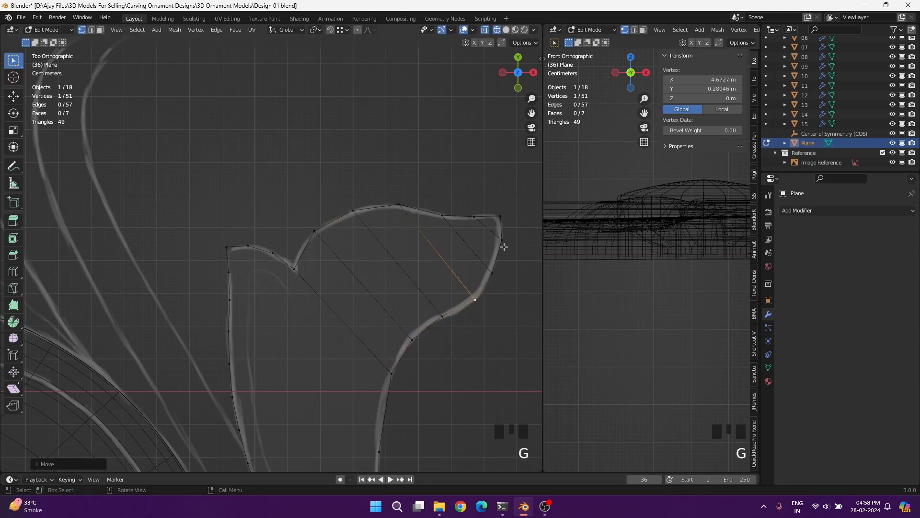
click(504, 244)
key(g)
click(503, 248)
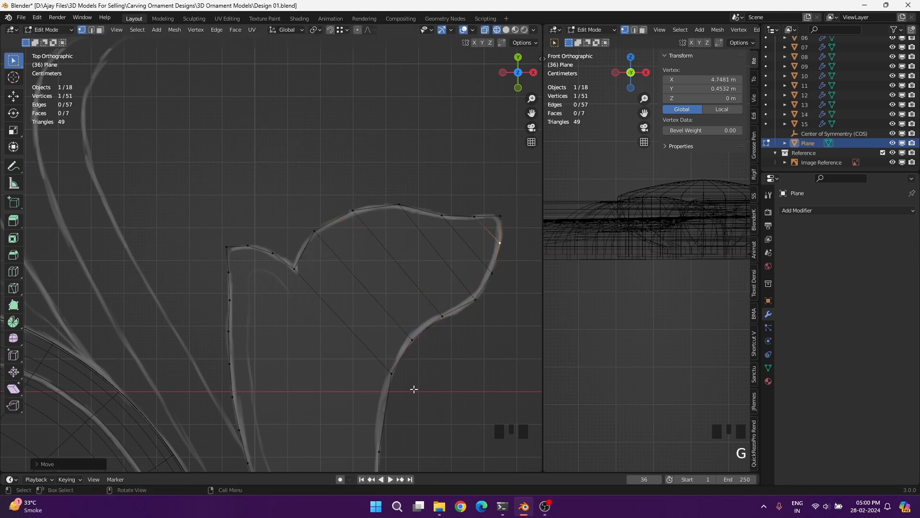
Make three diagonal knife cuts across the small lobe between opposite outline vertices, the last one ending at the notch.
shift+middle_drag(414, 389, 435, 322)
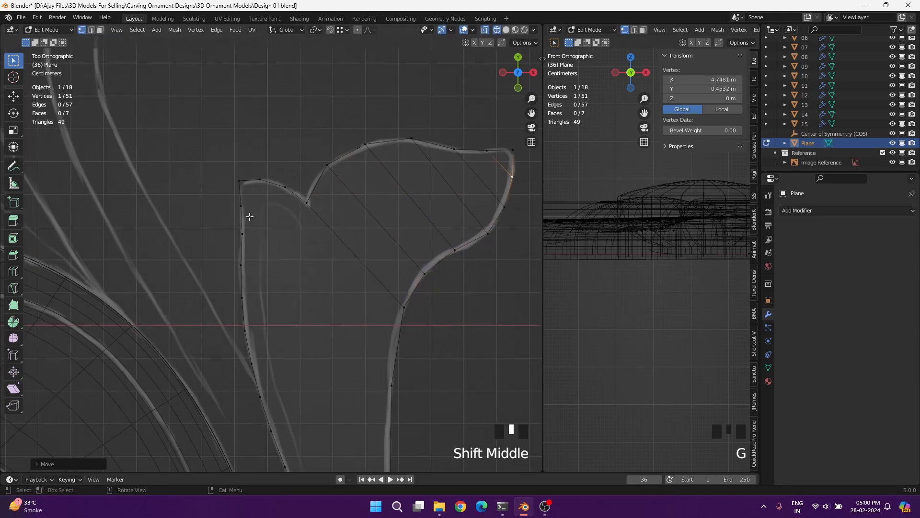
key(k)
click(241, 206)
click(260, 180)
key(space)
key(k)
click(242, 233)
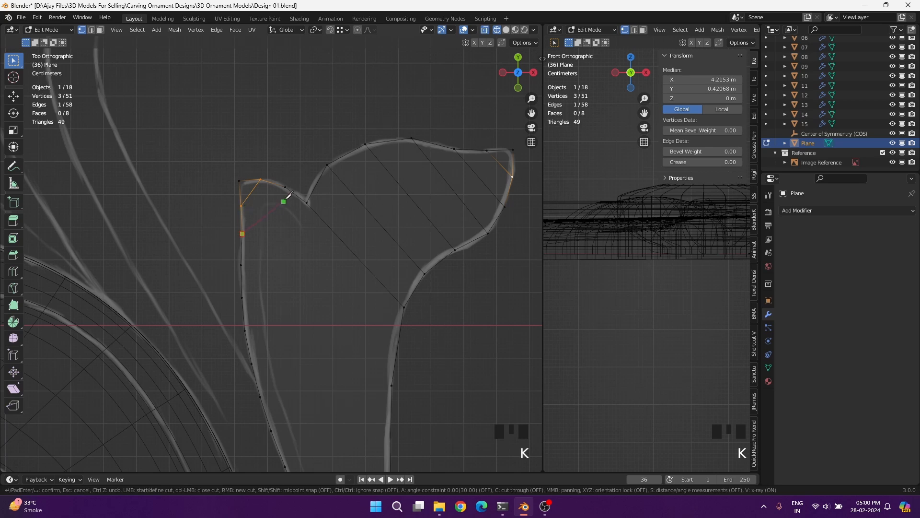
click(286, 187)
key(space)
key(k)
click(307, 203)
key(space)
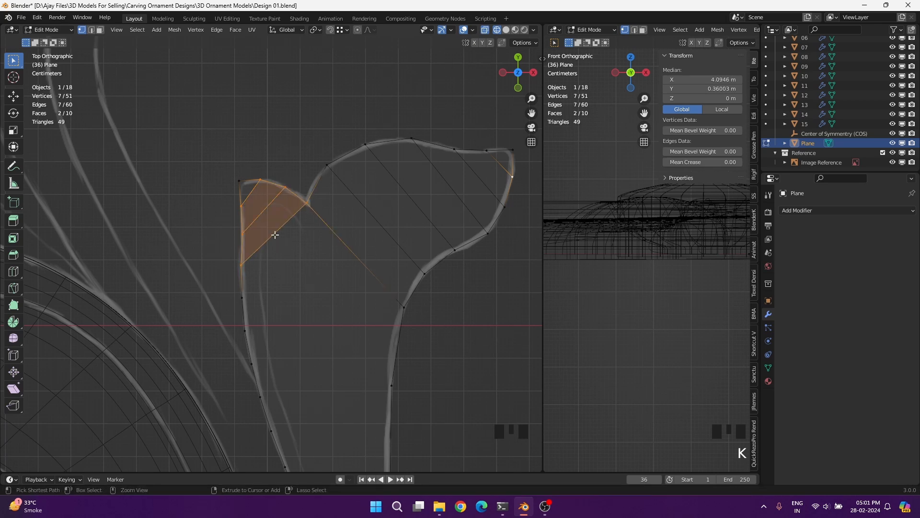
Add one centred loop cut through the small lobe and three loop cuts lengthwise through the large lobe.
key(ctrl+r)
click(273, 234)
right_click(272, 233)
key(ctrl+r)
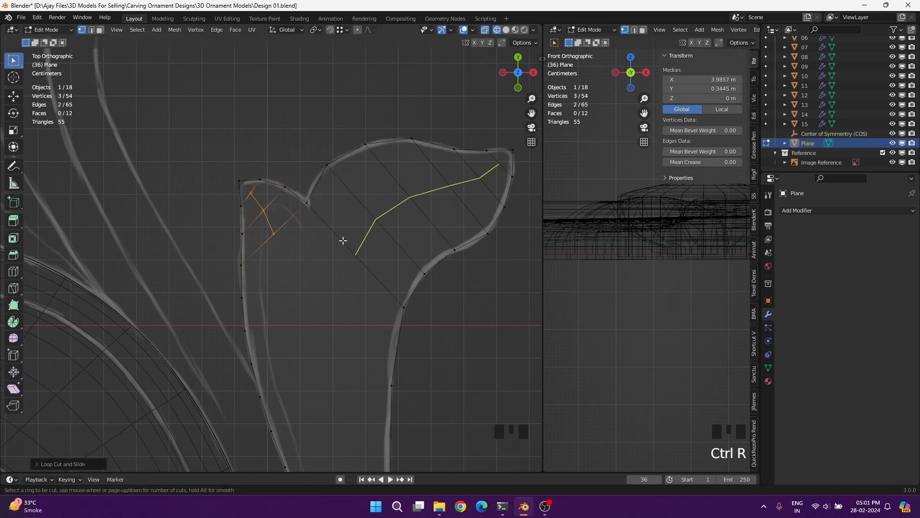
scroll(343, 240, up, 2)
click(343, 240)
right_click(343, 240)
Remove the single edge loop in the small lobe and replace it with three evenly spaced loop cuts.
click(271, 227)
alt+shift+click(257, 200)
key(x)
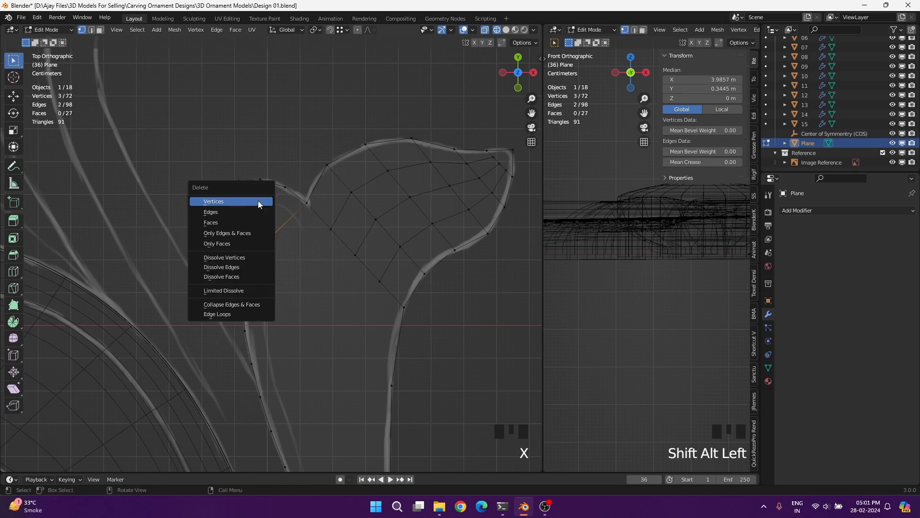
click(258, 201)
key(ctrl+r)
click(262, 225)
right_click(261, 226)
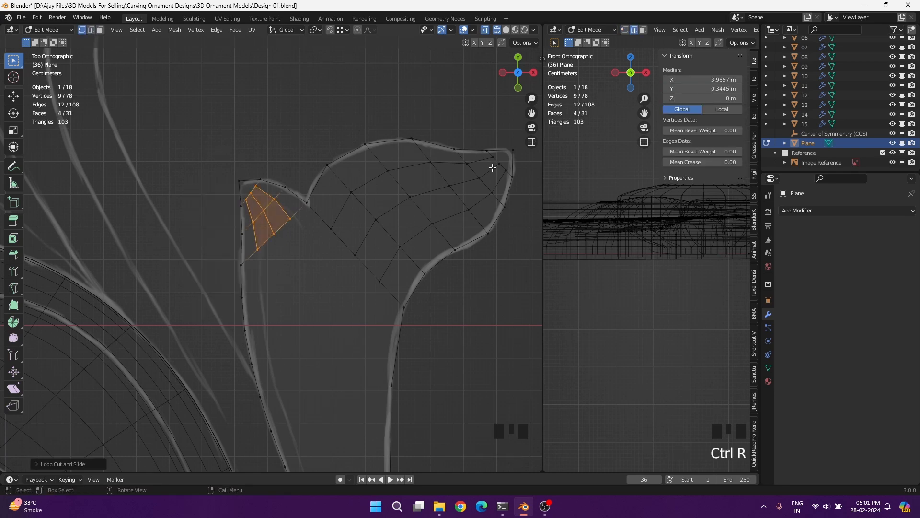
Knife-cut the large lobe's tip triangle from the middle of its base edge to the corner vertex.
key(k)
click(513, 150)
key(Return)
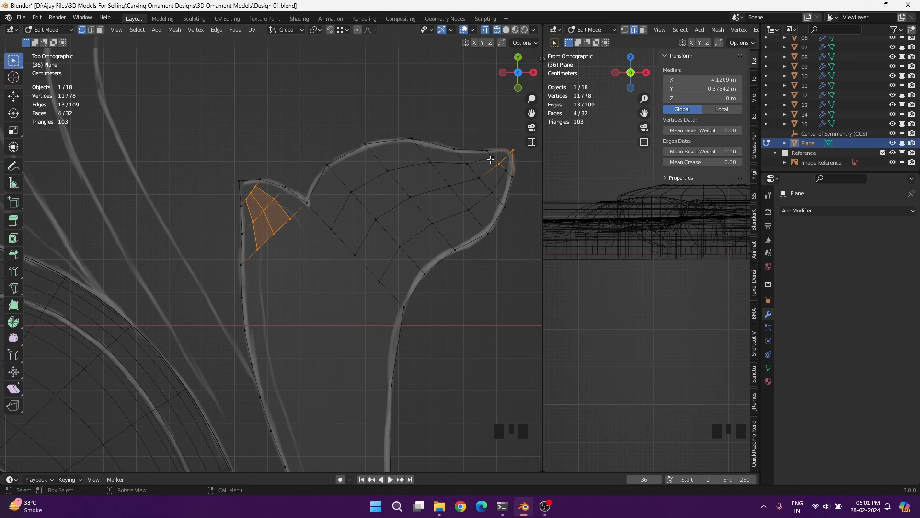
key(ctrl+z)
key(ctrl+z)
key(ctrl+z)
key(ctrl+z)
key(ctrl+z)
key(ctrl+z)
key(ctrl+shift+z)
key(ctrl+shift+z)
key(ctrl+shift+z)
key(ctrl+shift+z)
key(ctrl+shift+z)
Knife-cut the small lobe's tip to its corner and cut a line from the notch down the stem's middle to its lower end.
key(k)
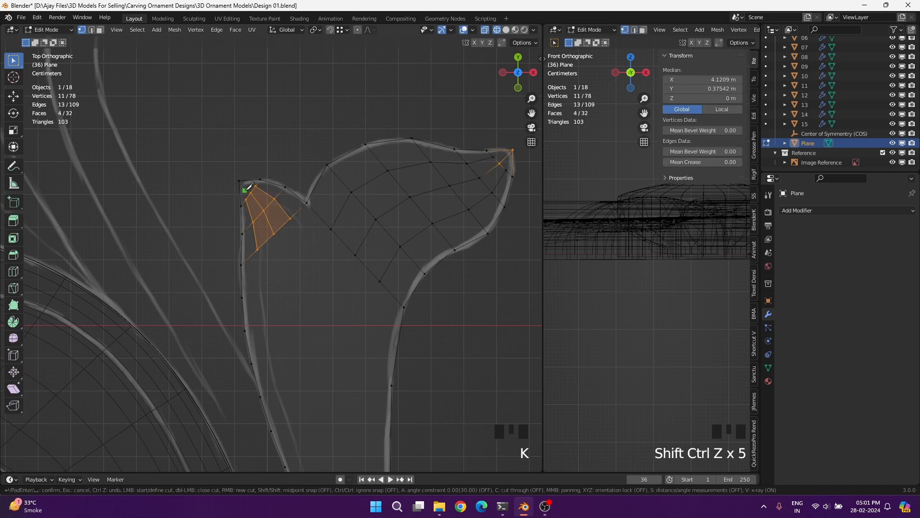
scroll(304, 257, down, 1)
shift+middle_drag(304, 257, 312, 134)
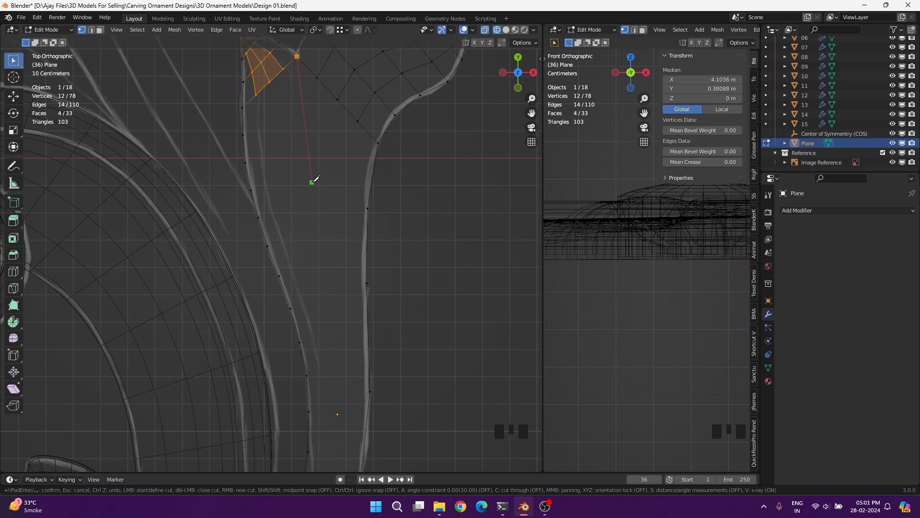
scroll(334, 450, down, 3)
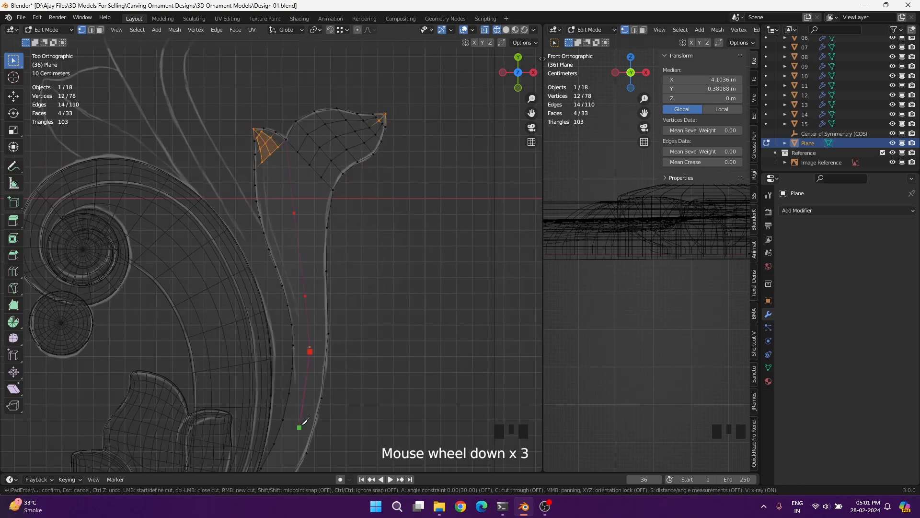
shift+middle_drag(297, 438, 397, 235)
click(346, 291)
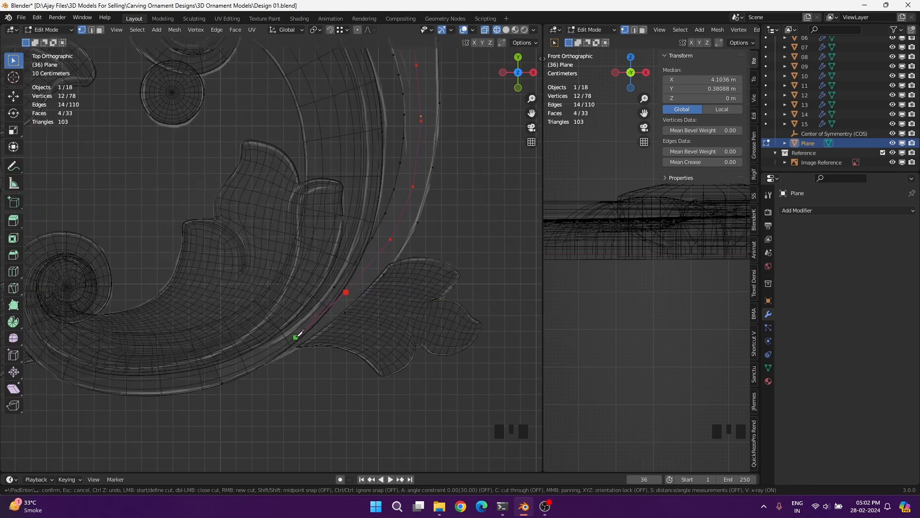
click(222, 368)
key(Return)
Select the chain of vertices along the stem's left edge down to its lower end to check the vertex count.
scroll(369, 232, up, 2)
shift+middle_drag(318, 257, 267, 226)
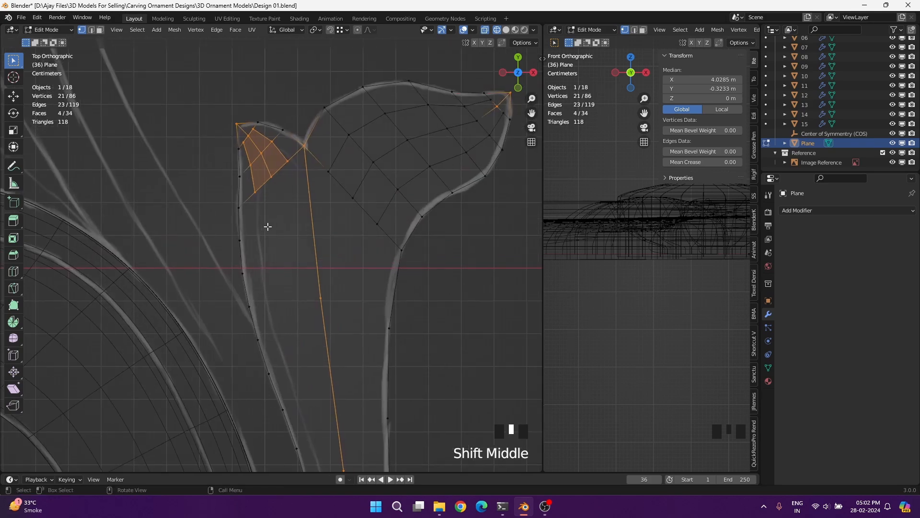
click(249, 237)
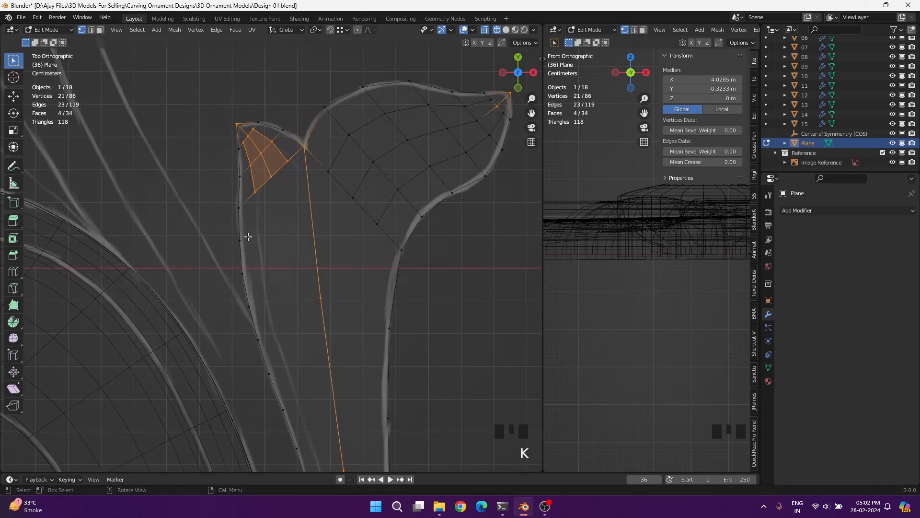
scroll(221, 228, down, 3)
alt+shift+click(245, 237)
ctrl+drag(245, 236, 261, 218)
scroll(271, 269, down, 2)
shift+middle_drag(276, 312, 352, 75)
ctrl+drag(208, 384, 230, 357)
shift+middle_drag(300, 226, 252, 250)
ctrl+drag(172, 400, 194, 371)
shift+middle_drag(190, 250, 175, 380)
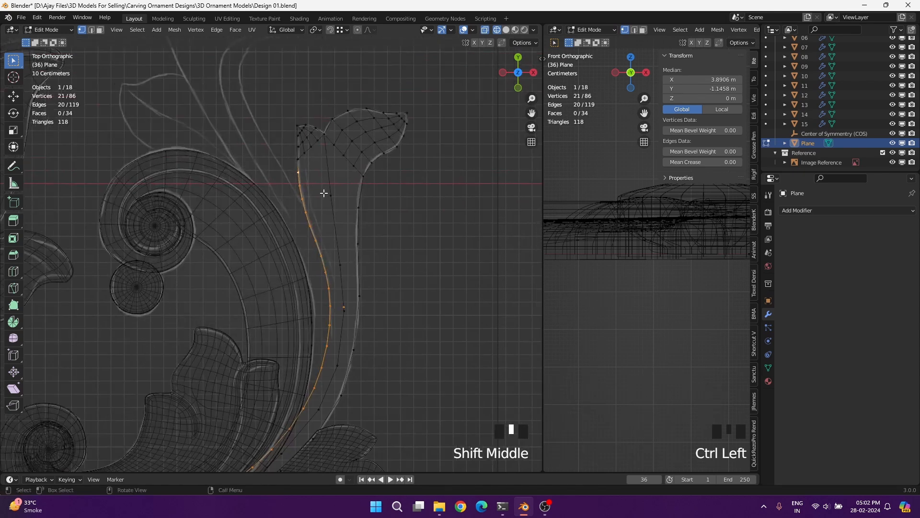
Select the seven intermediate vertices of the stem's centre cut line and dissolve them.
click(333, 194)
shift+click(340, 264)
shift+click(343, 308)
shift+click(337, 365)
shift+middle_drag(337, 365, 373, 222)
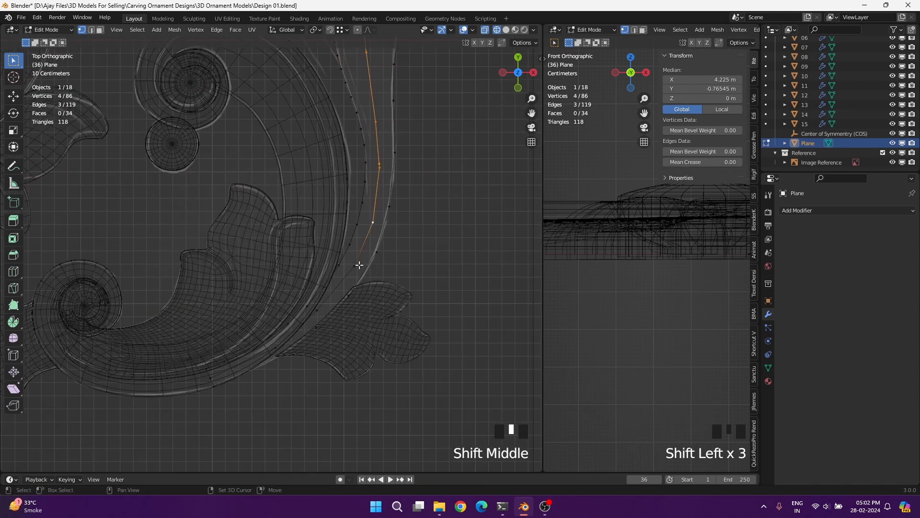
shift+click(355, 266)
shift+click(316, 310)
shift+click(283, 341)
key(x)
click(269, 348)
Add a loop cut with 21 cuts to the edge running from the notch to the stem's lower end.
key(ctrl+r)
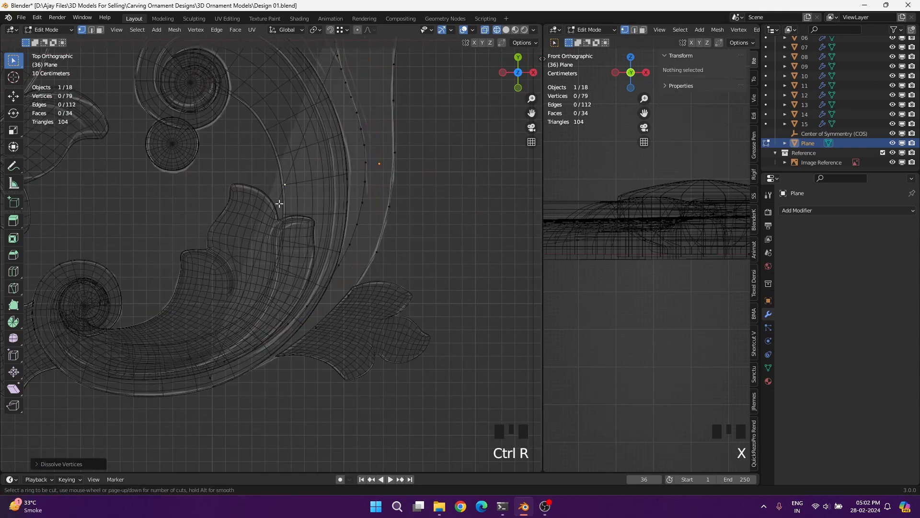
click(133, 391)
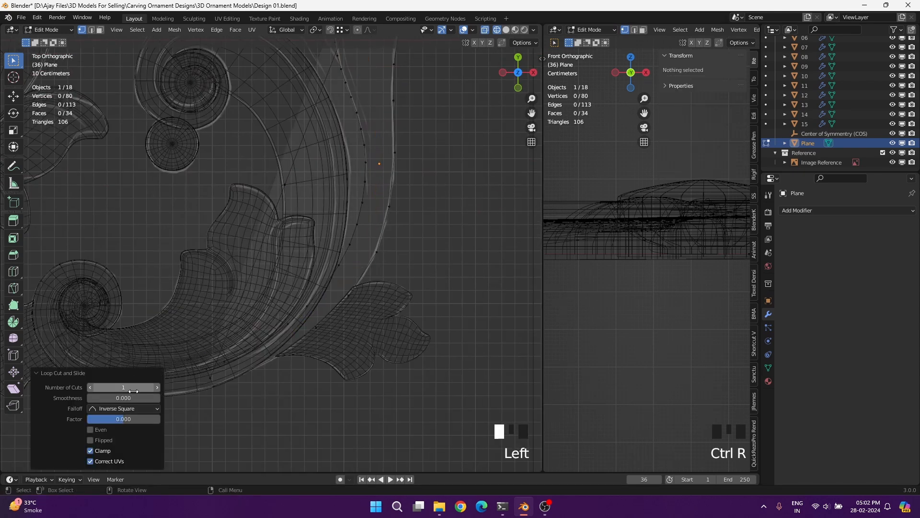
click(133, 391)
text(21)
key(Return)
click(94, 374)
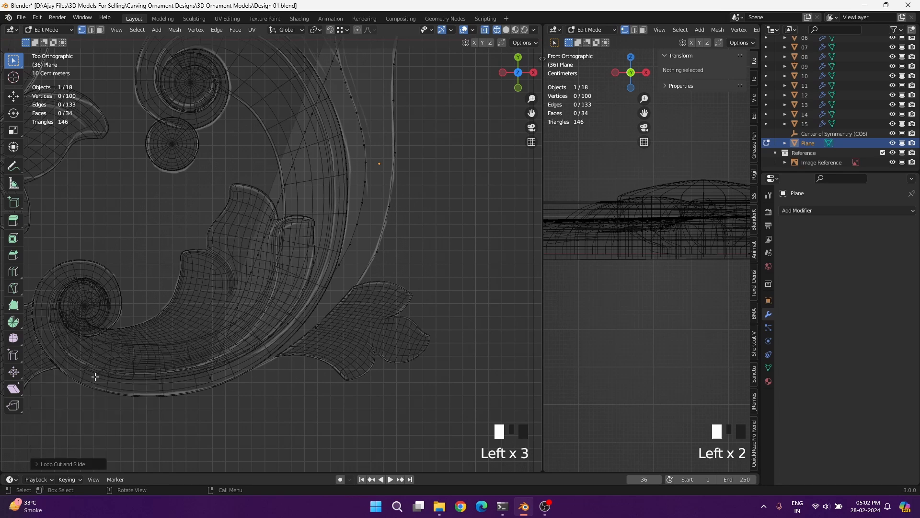
Move the centre-line vertices just below the notch across so they follow the middle of the upper stem.
shift+middle_drag(336, 47, 222, 263)
scroll(222, 263, up, 4)
click(213, 200)
key(g)
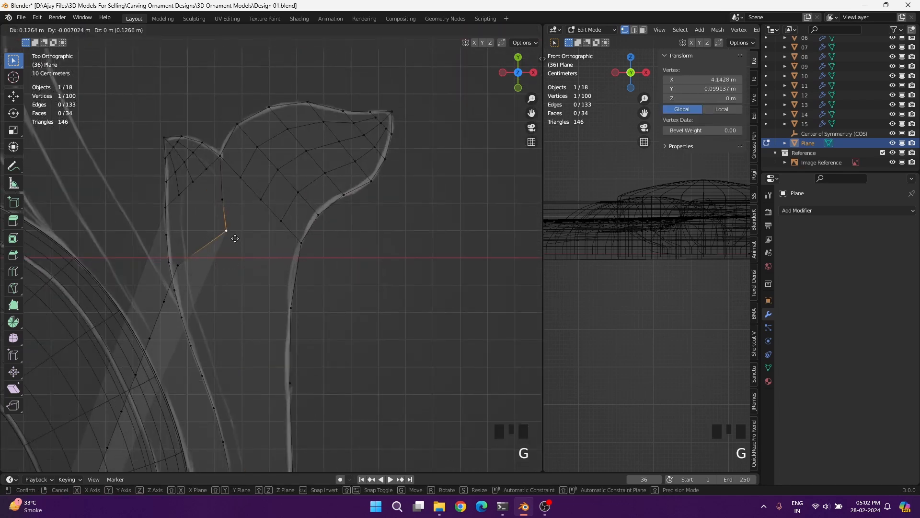
click(256, 271)
click(165, 301)
key(g)
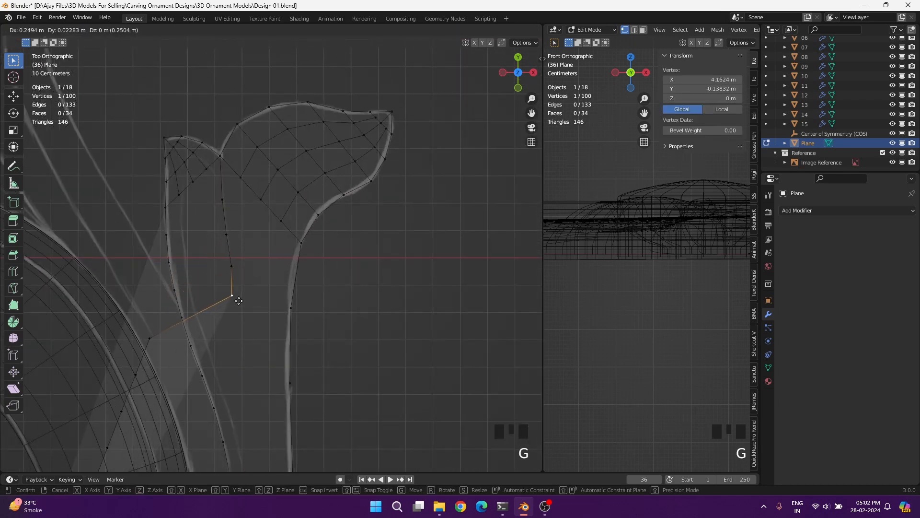
click(235, 296)
Continue the centre line down the upper stem by moving three more vertices midway between its two traced edges.
click(158, 340)
key(g)
click(246, 329)
click(135, 374)
key(g)
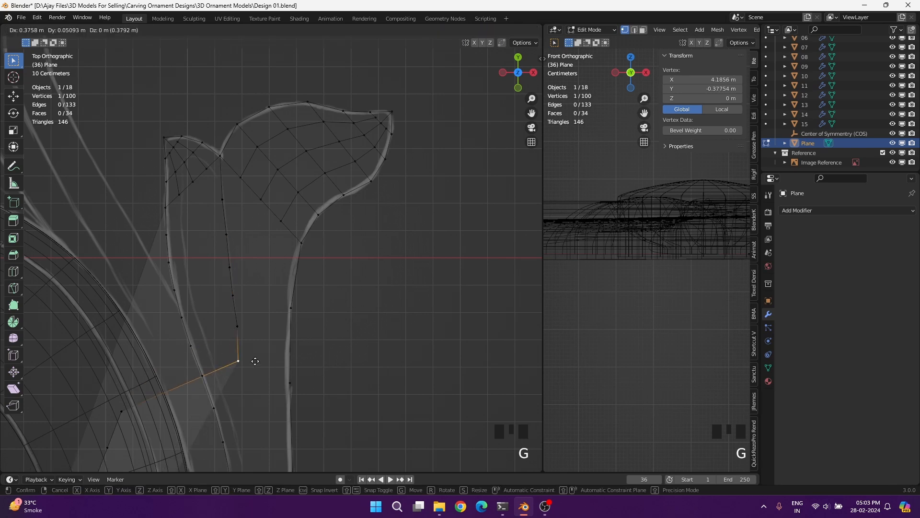
click(259, 359)
click(125, 412)
key(g)
click(274, 399)
Move two further centre-line vertices from over the scroll into the stem's narrow middle section.
shift+middle_drag(294, 468, 331, 345)
scroll(317, 300, up, 2)
click(74, 289)
key(g)
click(287, 266)
click(56, 347)
key(g)
click(288, 322)
Place two vertices where the stem begins to curve inward and fine-tune the upper one on the centre line.
click(62, 274)
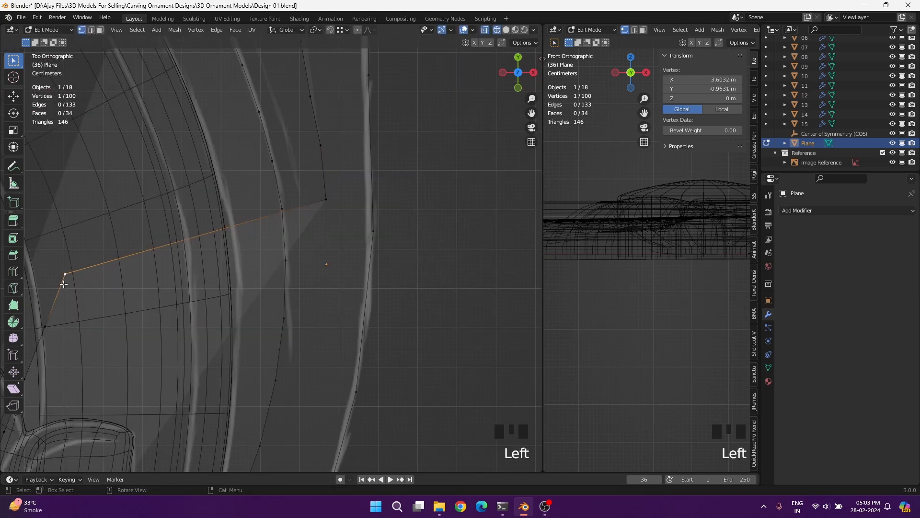
key(g)
click(325, 256)
click(39, 329)
key(g)
click(318, 321)
click(335, 255)
key(g)
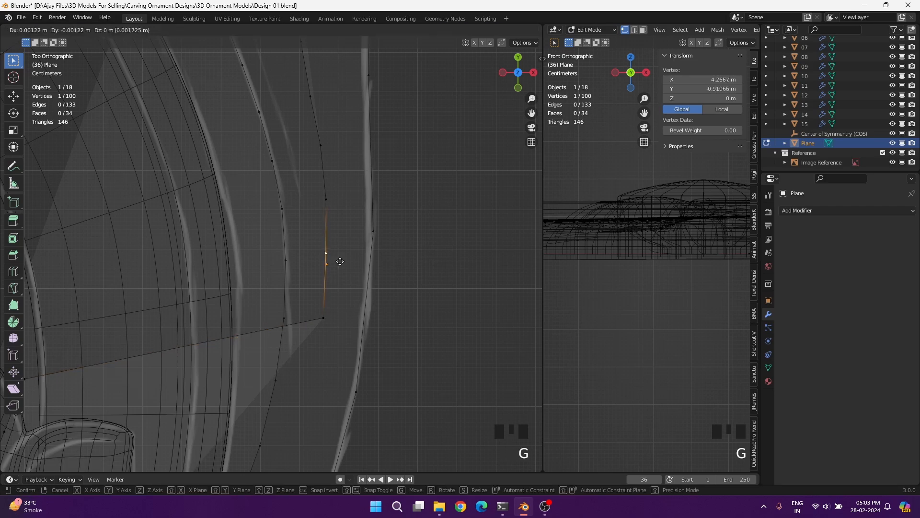
click(340, 260)
Position the centre-line vertices along the stem's curved section above the small side leaf.
shift+middle_drag(317, 390, 340, 255)
click(49, 248)
key(g)
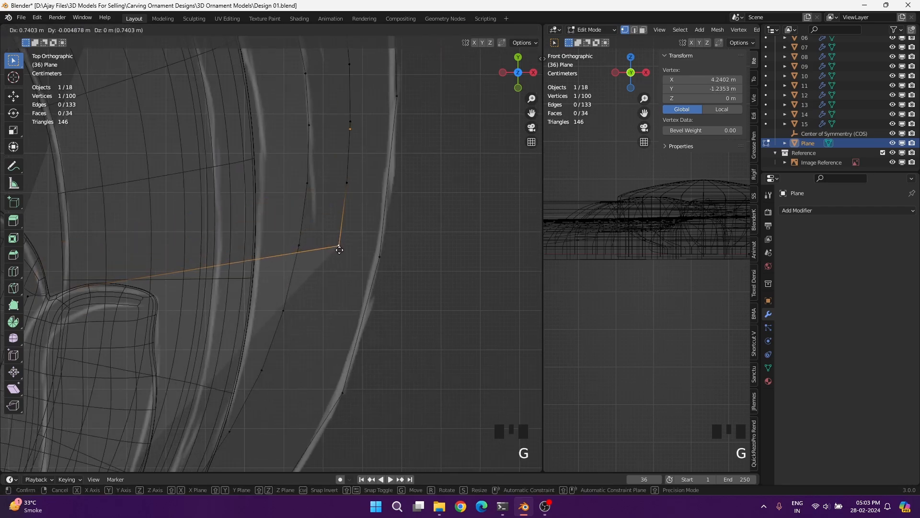
scroll(338, 242, down, 1)
click(379, 313)
click(60, 338)
key(g)
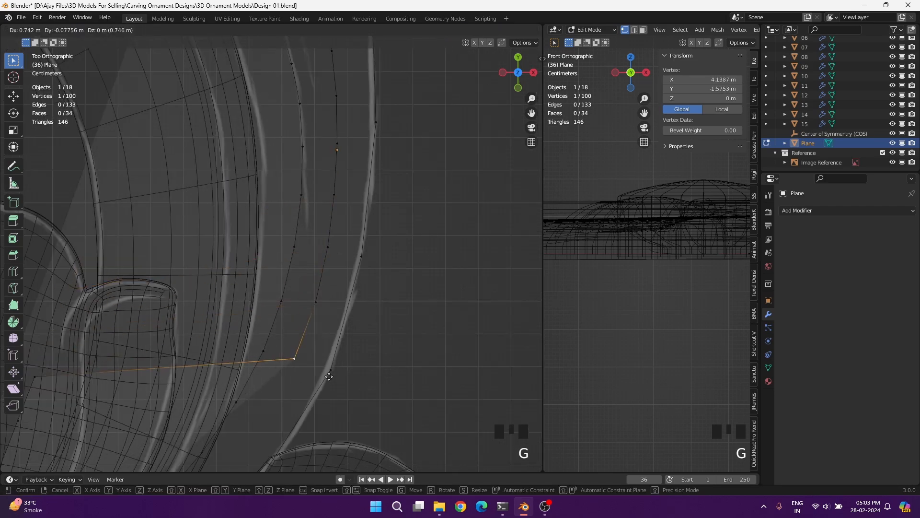
click(333, 376)
Move the remaining centre-line vertices between the stem's edges down to its lower end beneath the scroll.
shift+middle_drag(101, 419, 218, 267)
click(161, 231)
key(g)
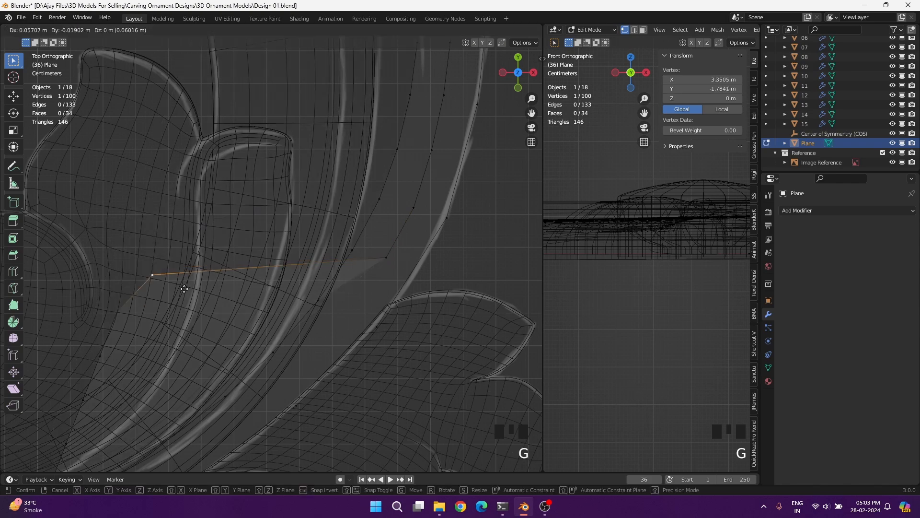
click(125, 319)
key(g)
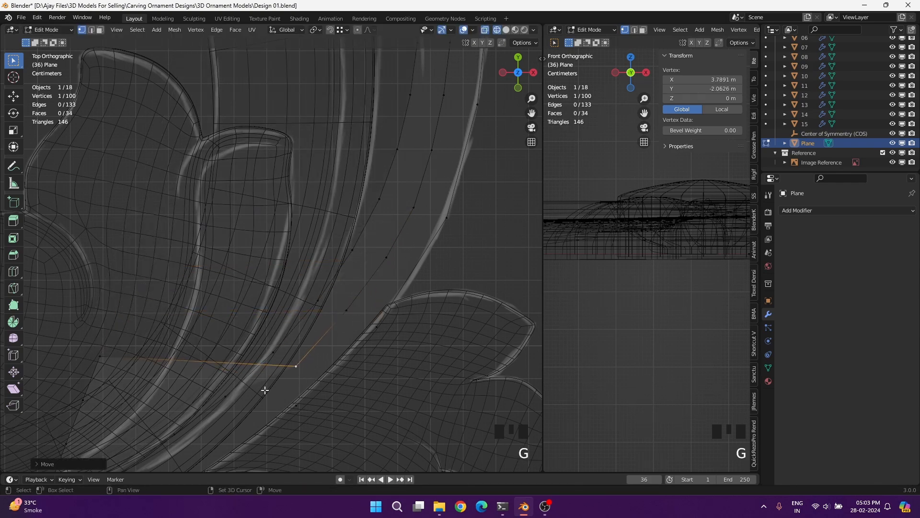
shift+middle_drag(263, 386, 213, 218)
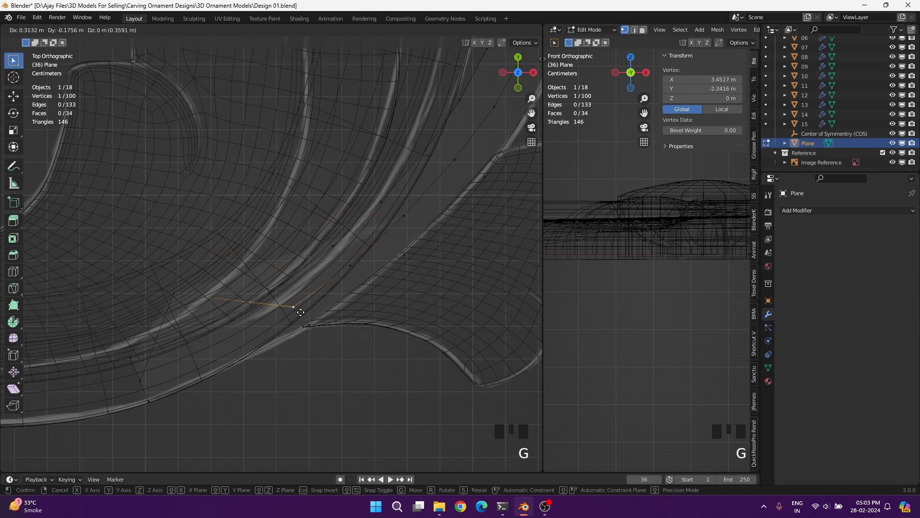
double_click(244, 343)
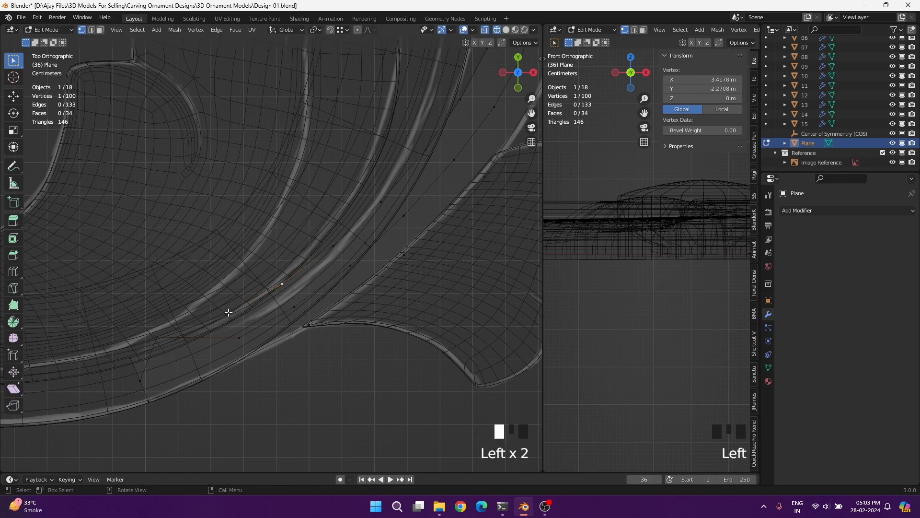
key(g)
click(196, 375)
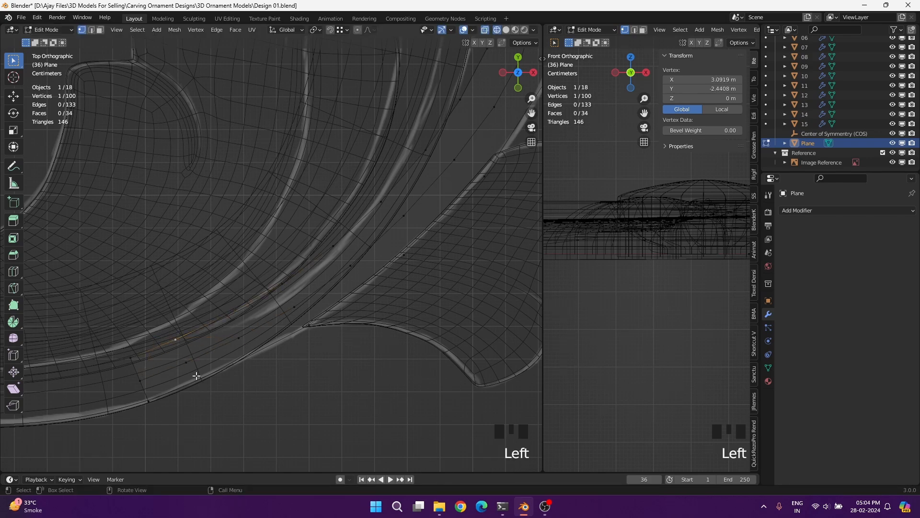
Smooth the upper part of the stem's centre line by nudging its vertices up to the one below the notch.
shift+middle_drag(189, 367, 226, 144)
shift+middle_drag(202, 384, 236, 308)
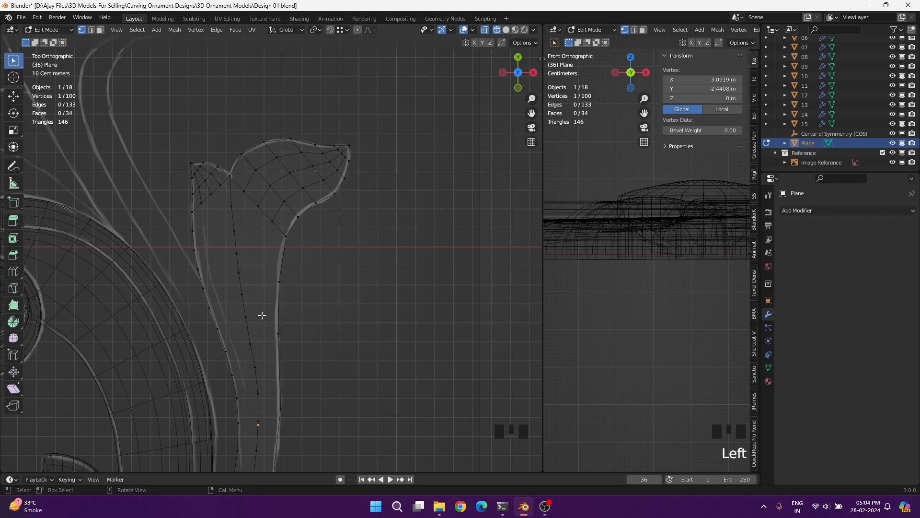
shift+middle_drag(252, 301, 263, 224)
scroll(263, 226, up, 2)
click(263, 238)
click(253, 215)
key(g)
click(251, 216)
click(255, 243)
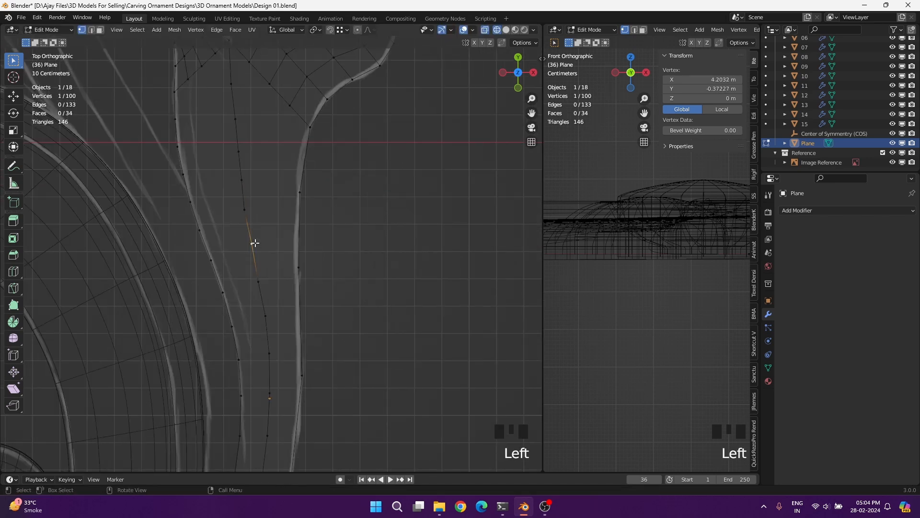
key(g)
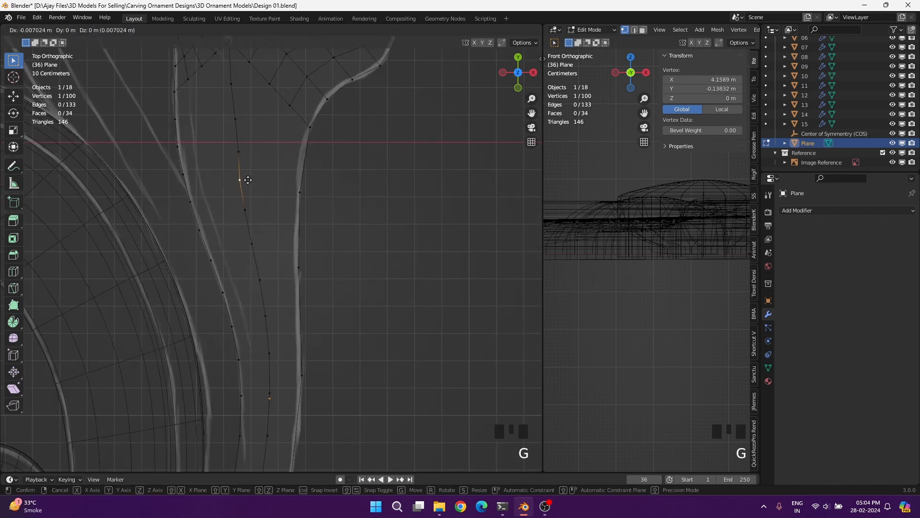
click(237, 79)
Knife-cut from the stem's left edge to the first centre vertex below the notch and on to the right edge.
scroll(252, 205, down, 2)
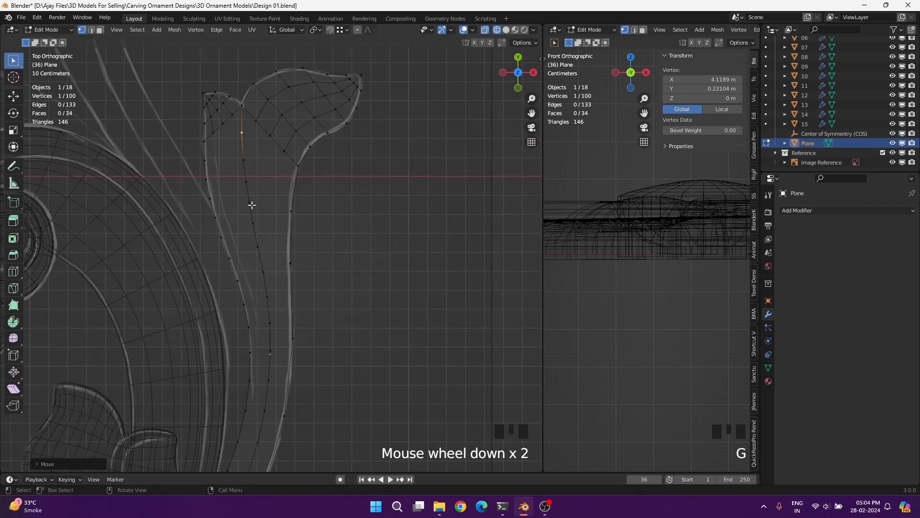
key(k)
click(206, 160)
click(242, 132)
key(space)
key(k)
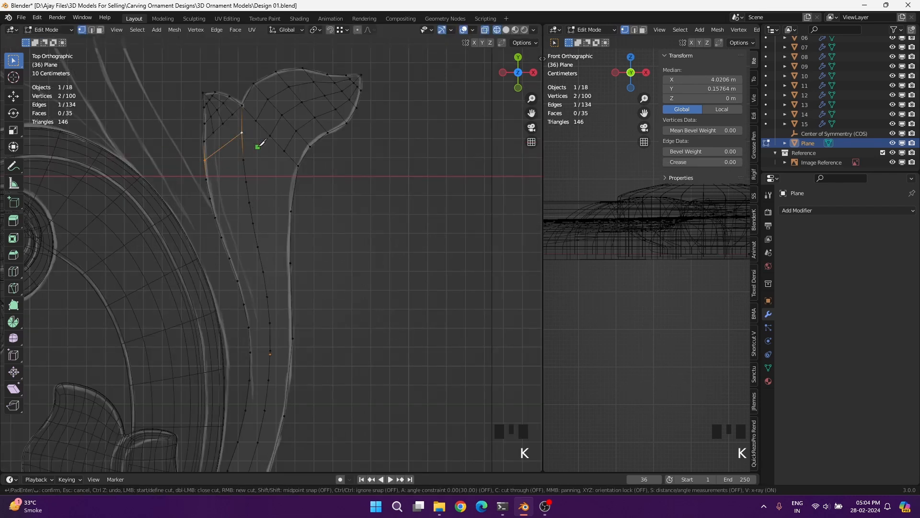
click(295, 186)
key(space)
Reposition the stem's upper right-edge vertices on the traced outline below the large lobe.
click(296, 185)
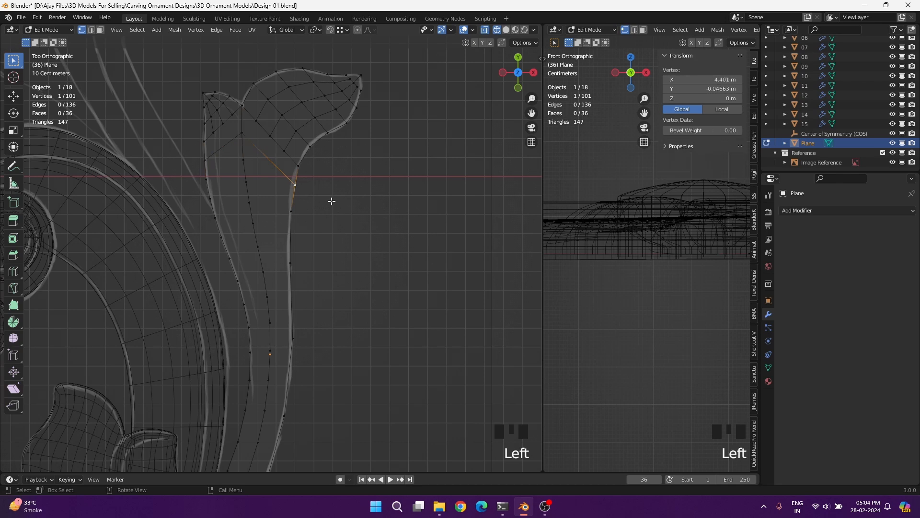
key(g)
click(323, 185)
scroll(308, 198, up, 2)
key(k)
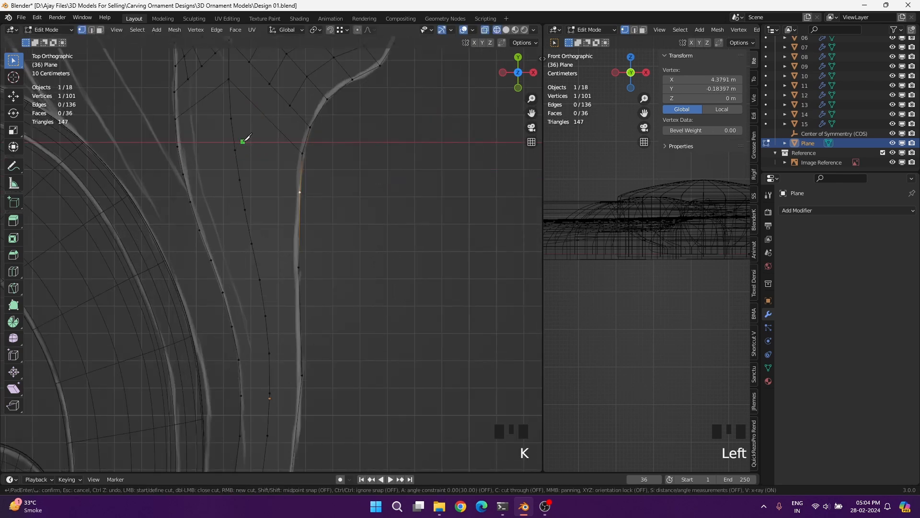
key(g)
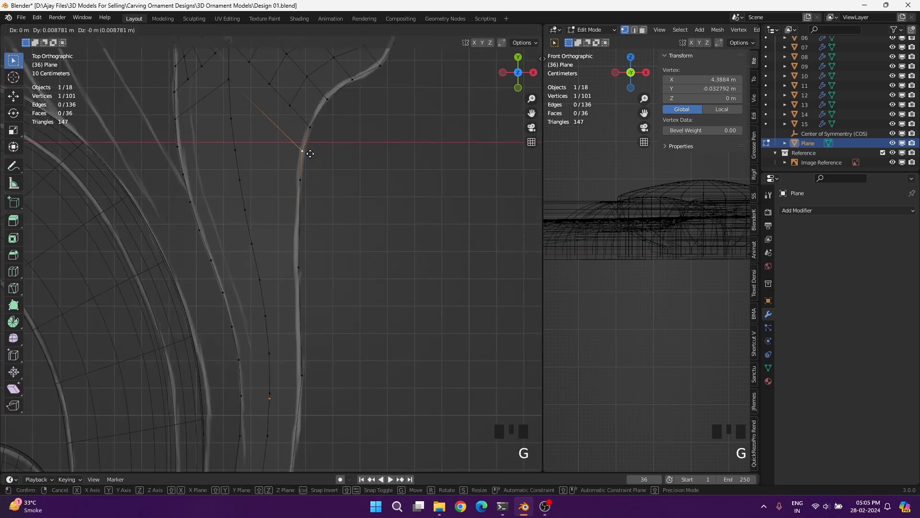
click(305, 212)
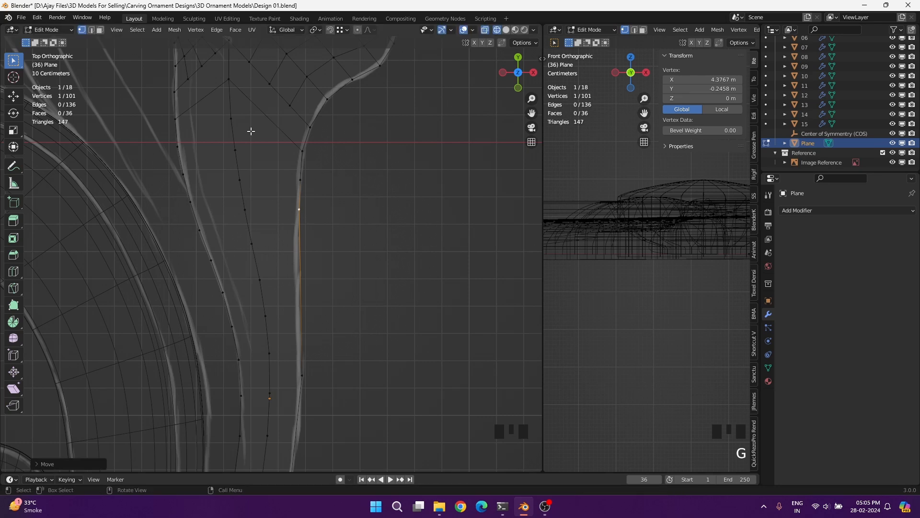
Slide the upper centre-line vertices along the line to even out their spacing.
key(g)
click(242, 154)
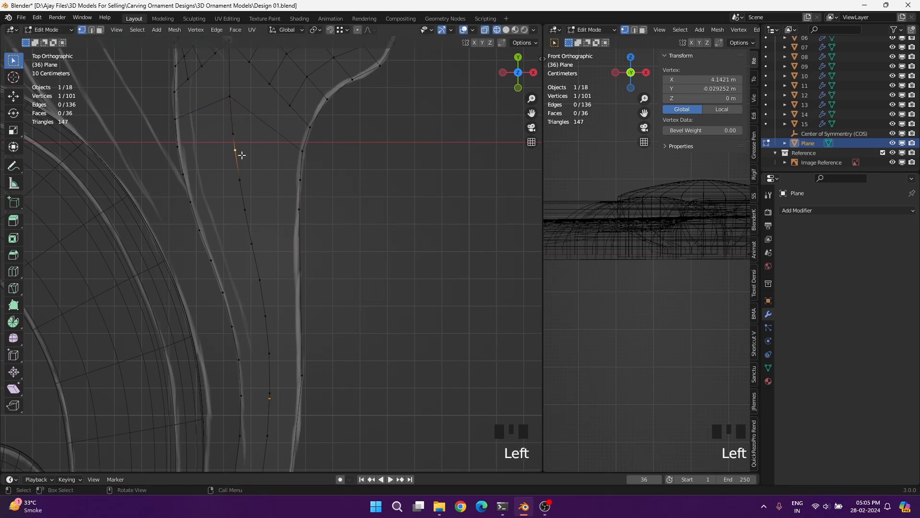
key(g)
key(g)
click(260, 240)
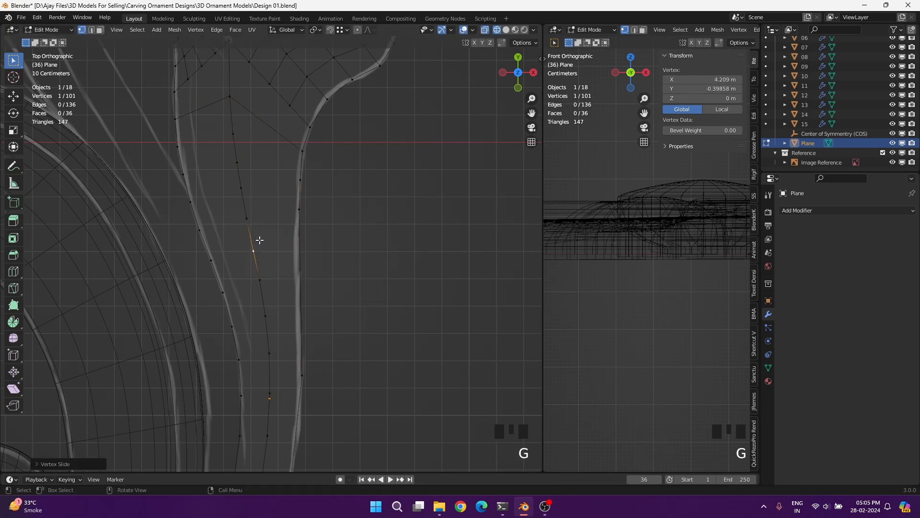
key(g)
key(g)
click(252, 194)
scroll(308, 193, down, 1)
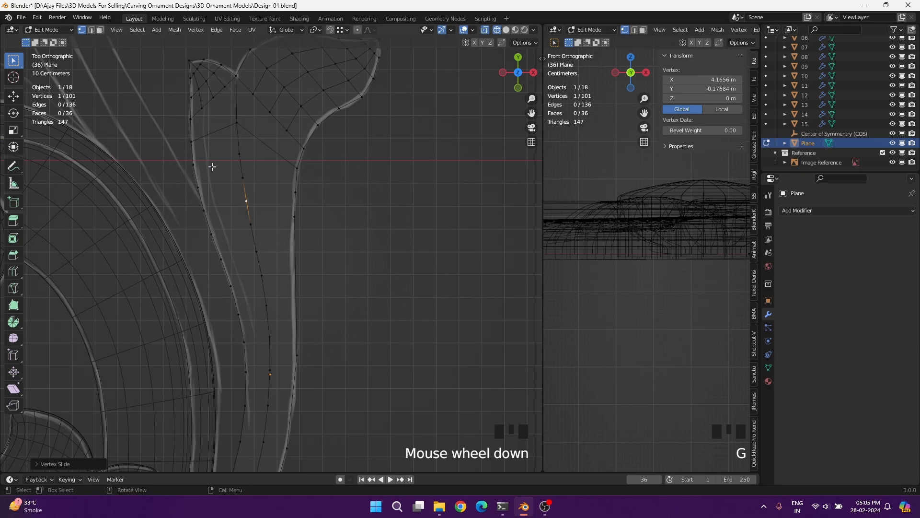
Knife-cut two more crosswise rows from the stem's left edge through the centre line to its right edge.
key(k)
click(193, 165)
click(296, 192)
key(Return)
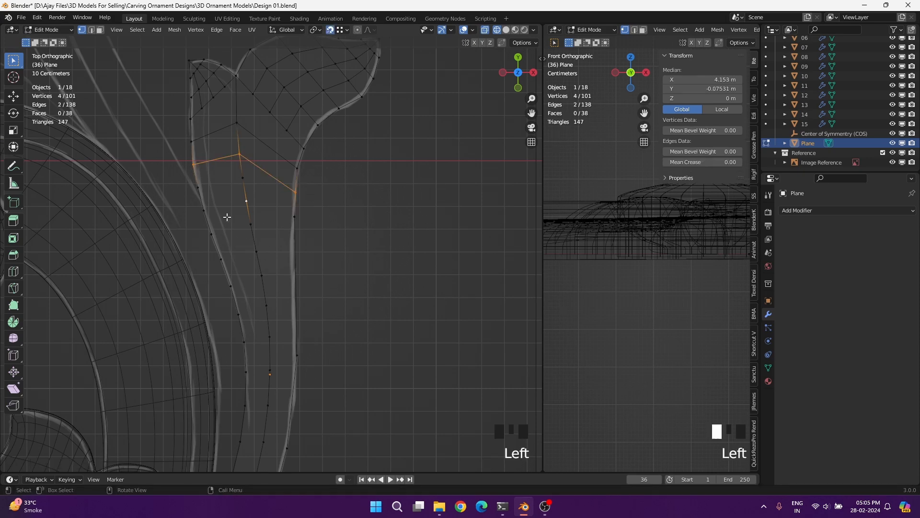
key(k)
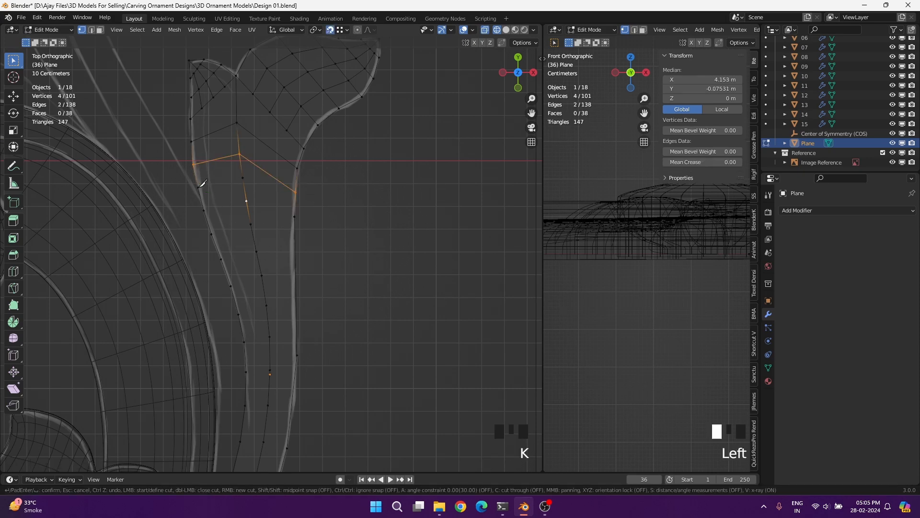
click(295, 216)
key(Return)
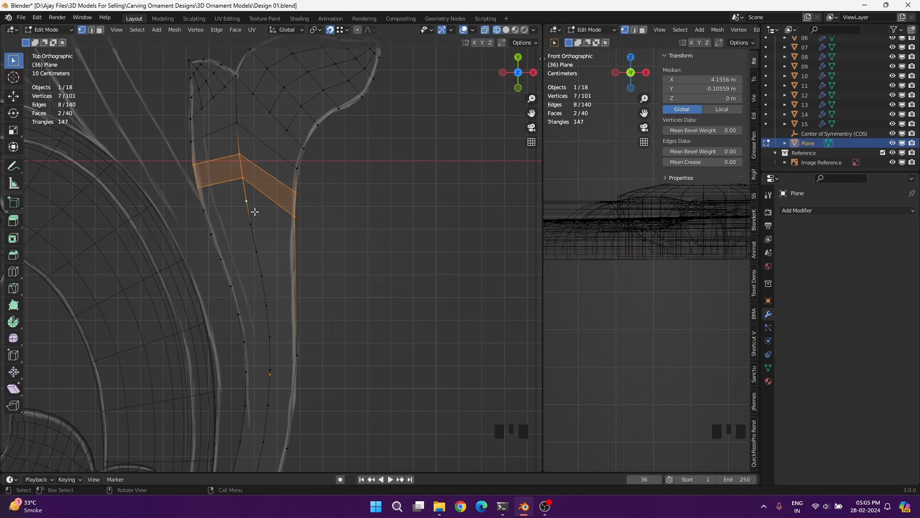
Select all stem vertices below the second crosswise cut and delete them.
scroll(252, 177, down, 8)
drag(175, 414, 268, 236)
shift+click(266, 240)
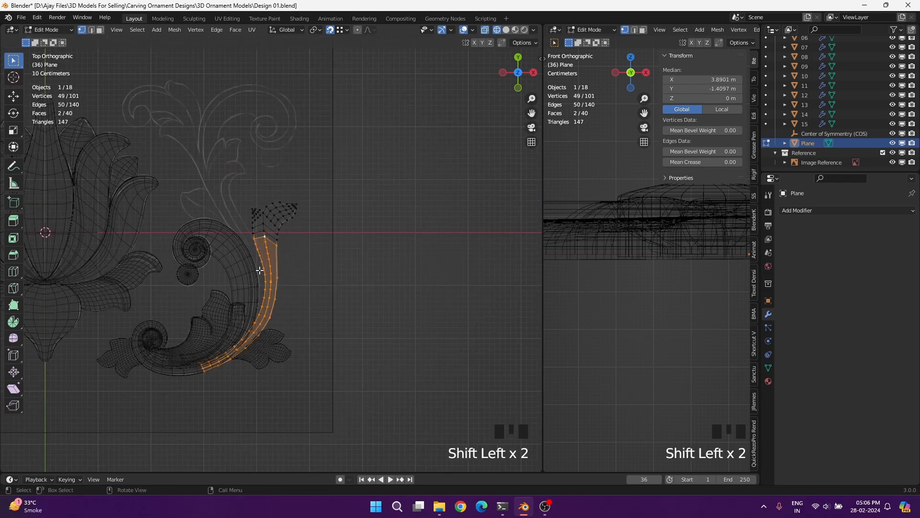
key(x)
click(229, 215)
Slide the two centre vertices below the notch upward along the centre line.
scroll(254, 210, up, 10)
shift+middle_drag(255, 207, 255, 298)
click(228, 252)
key(g)
key(g)
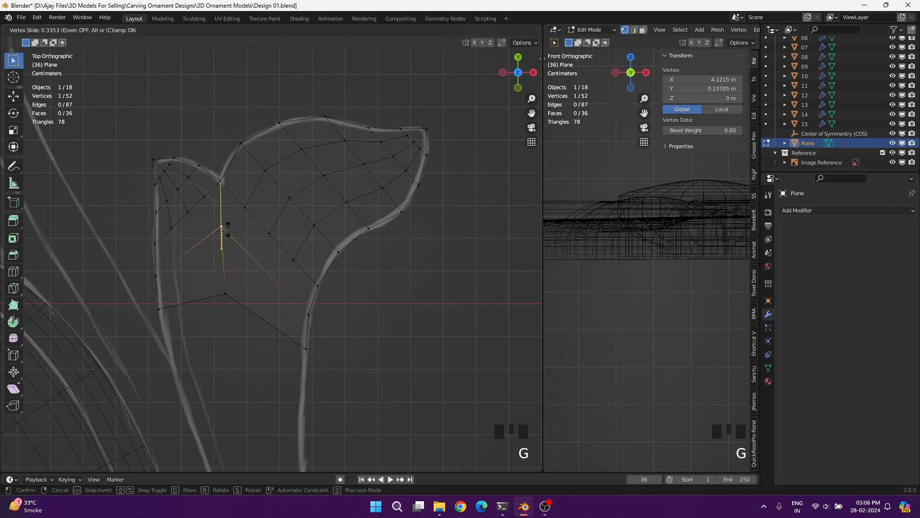
click(224, 229)
click(225, 293)
key(g)
key(g)
click(226, 267)
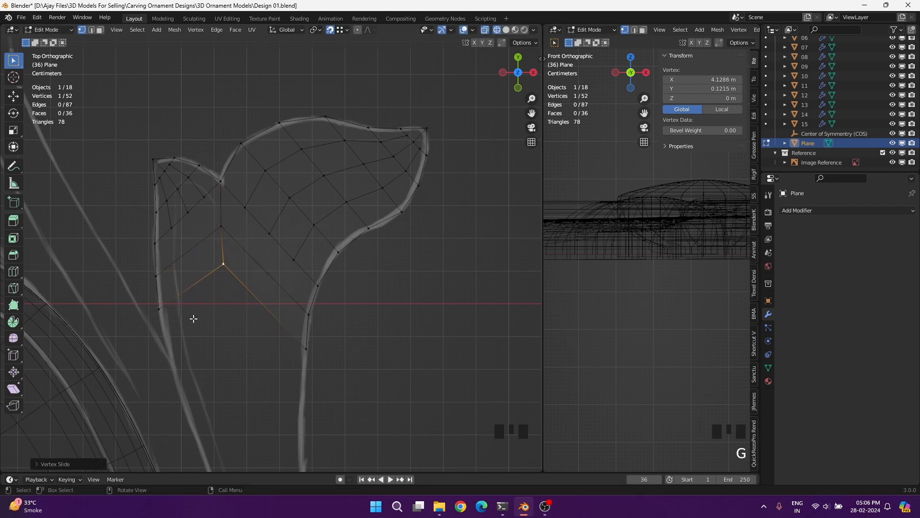
Extrude the two open edges at the stem's lower boundary downward and scale the new row to the stem's width.
shift+click(158, 309)
shift+click(156, 275)
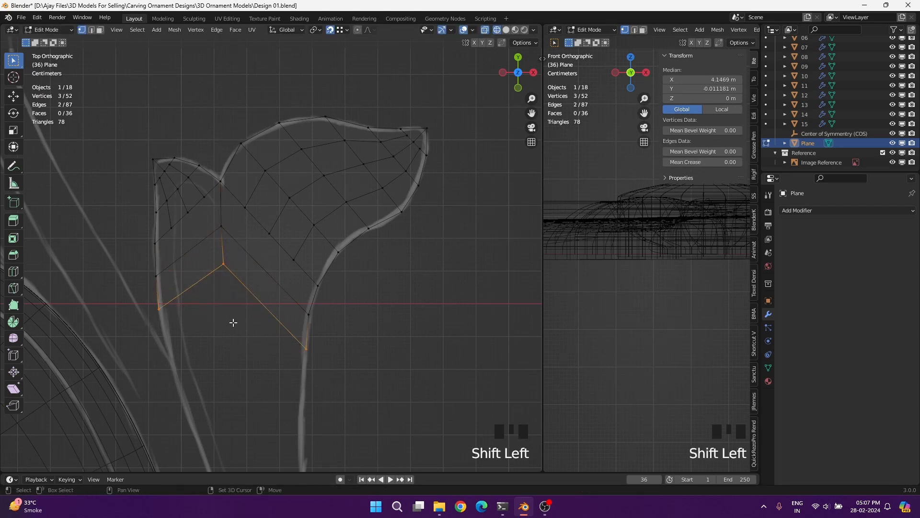
key(e)
click(234, 364)
key(s)
click(279, 427)
Move the right-edge vertex above the new row onto the outline and lower the three centre vertices below the notch.
click(311, 352)
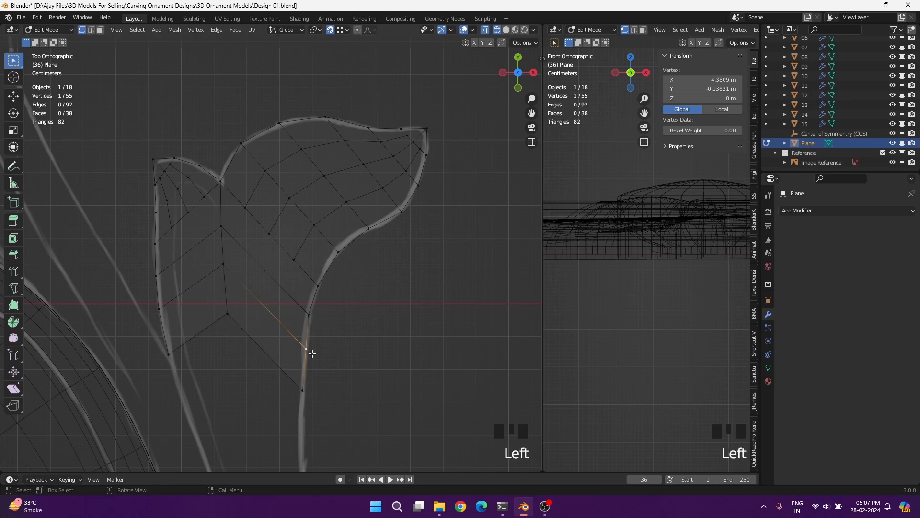
key(g)
click(310, 355)
click(224, 330)
key(g)
click(223, 351)
click(222, 281)
key(g)
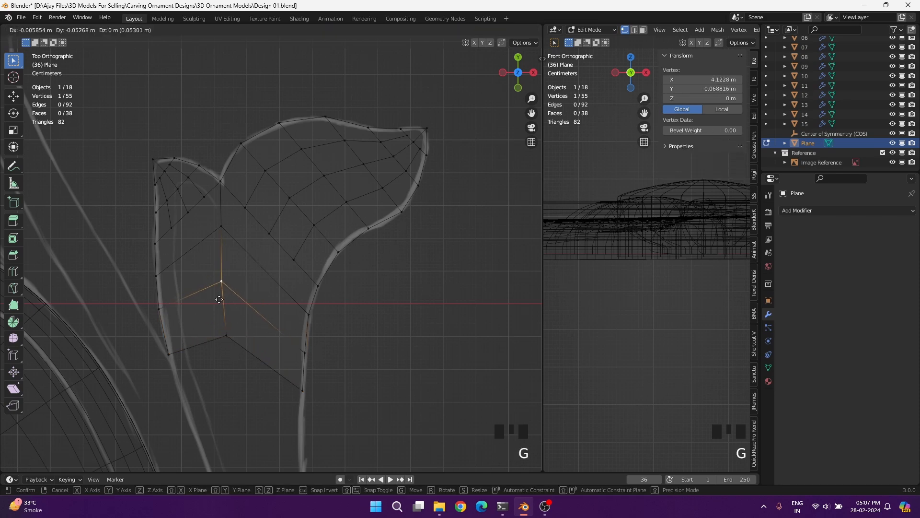
click(220, 299)
click(222, 249)
key(g)
click(220, 260)
Align the left-edge vertices and the two lowest right-edge vertices with the traced stem outline.
click(222, 295)
click(157, 342)
click(151, 289)
key(g)
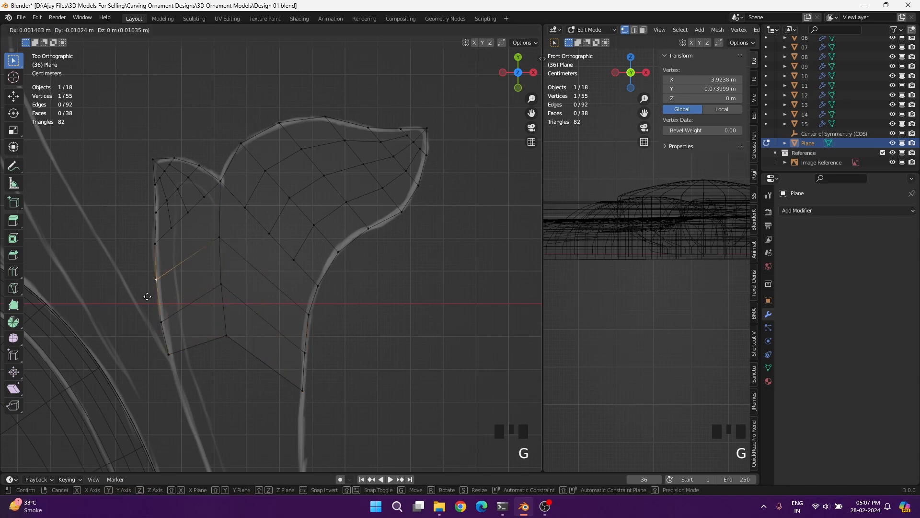
click(148, 296)
click(310, 395)
key(g)
click(310, 392)
click(309, 360)
shift+middle_drag(341, 377, 339, 285)
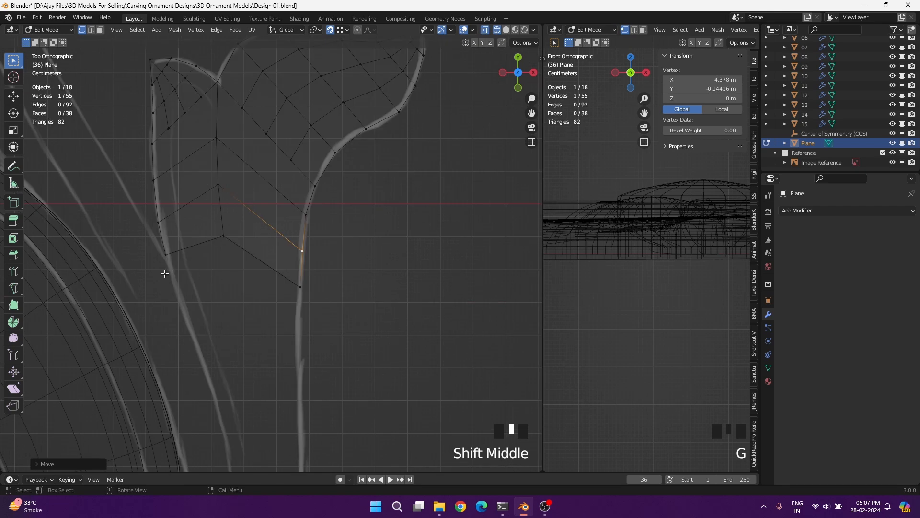
Move the lower-left vertex of the stem onto the traced outline and adjust the lowest centre vertex.
click(165, 273)
key(g)
click(172, 282)
click(223, 257)
key(g)
click(222, 259)
Extrude the stem's two lowest edges downward and move both end vertices of the new row onto the outline.
shift+click(178, 273)
shift+click(297, 288)
key(e)
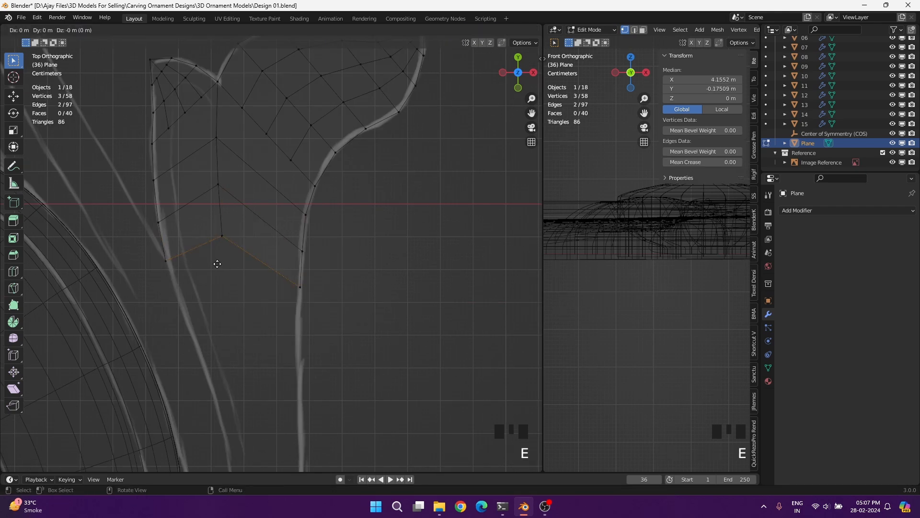
click(227, 321)
click(314, 348)
key(g)
click(331, 336)
click(180, 325)
key(g)
click(186, 313)
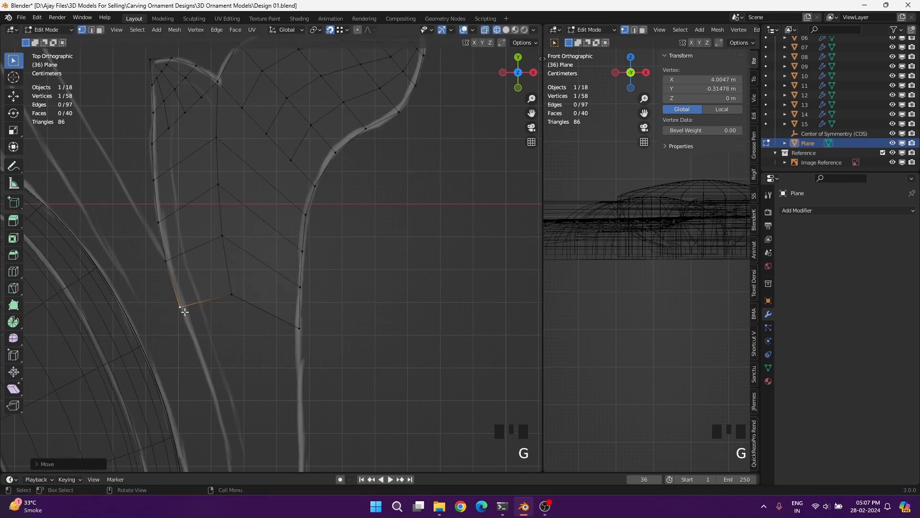
Slide the centre vertex one row above the stem's bottom slightly downward along the centre line.
shift+click(240, 300)
click(223, 241)
key(g)
key(g)
click(226, 250)
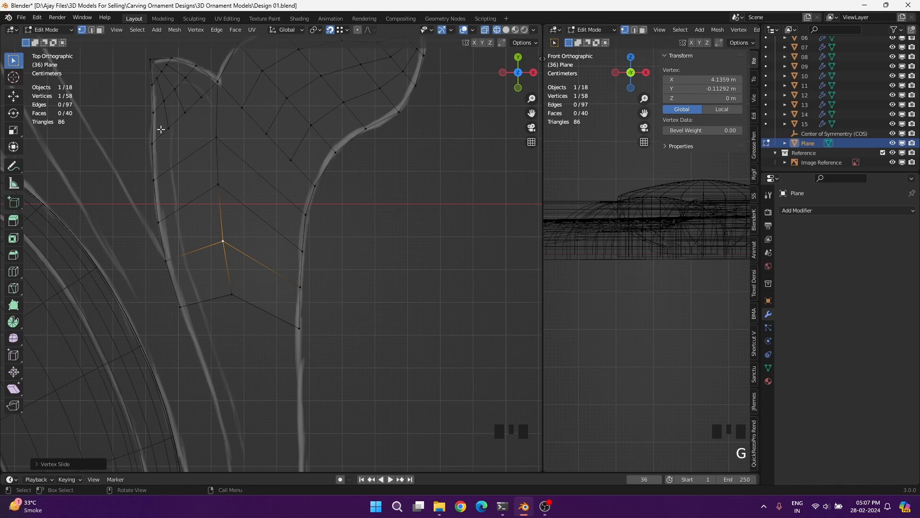
Add three evenly spaced lengthwise loop cuts to each half of the stem's lower faces.
scroll(181, 189, up, 2)
click(183, 190)
right_click(183, 189)
key(ctrl+r)
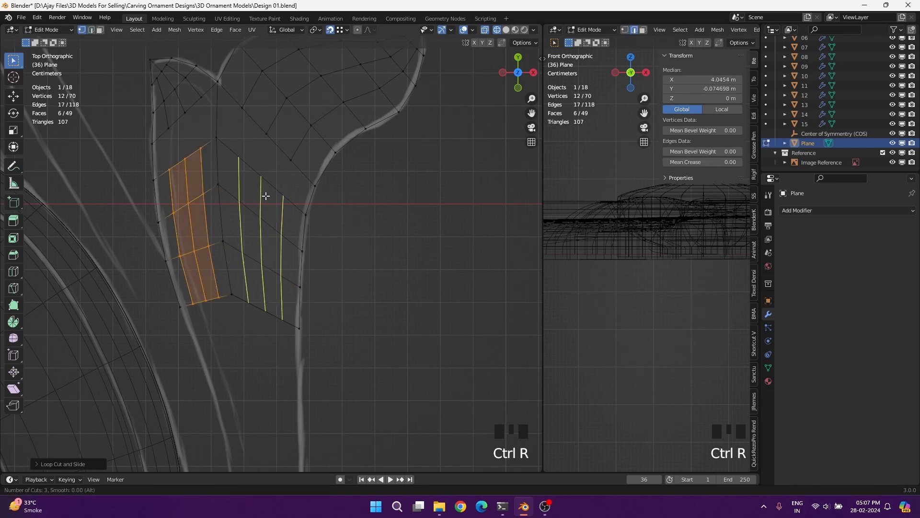
click(265, 196)
right_click(200, 154)
Knife-cut the stem's left half above the new loops, connecting the three loop ends to the leaf vertices above.
key(k)
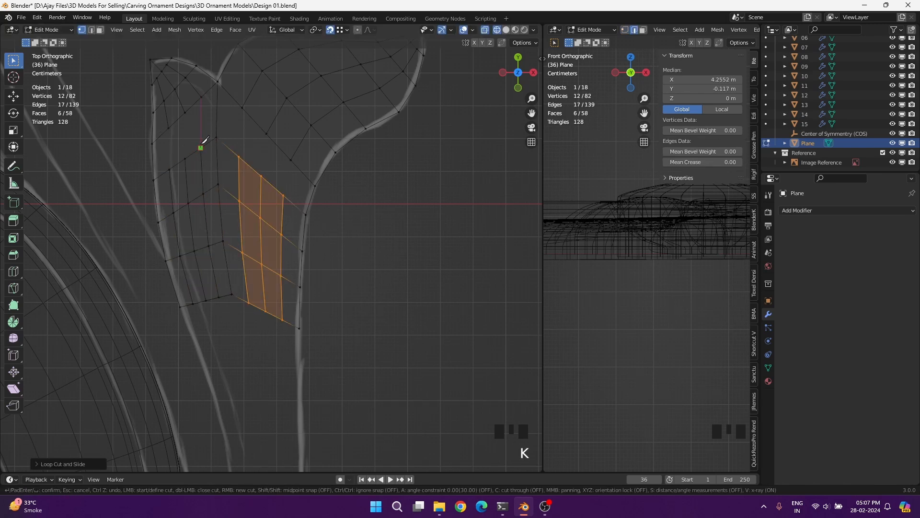
click(201, 148)
key(space)
key(k)
click(184, 157)
key(space)
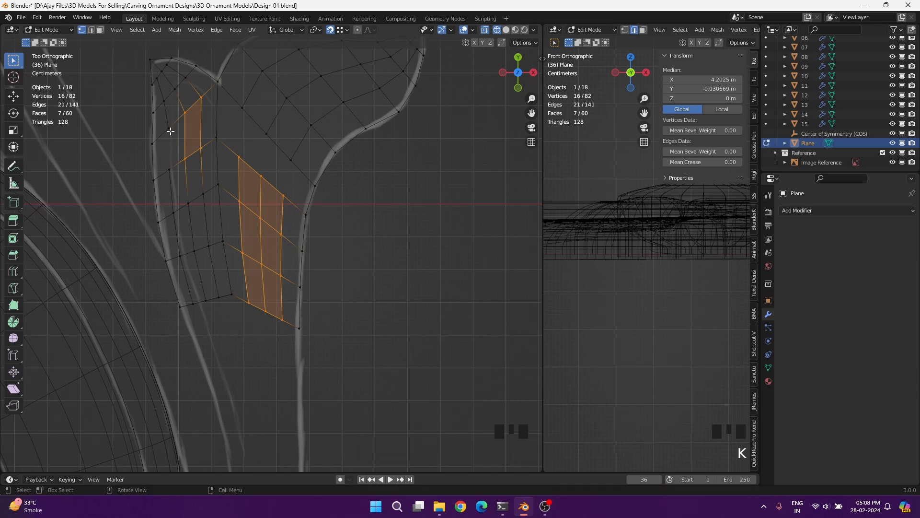
key(k)
click(169, 128)
click(169, 170)
key(space)
Knife-cut the stem's right half above the new loops, connecting the three loop ends to the leaf vertices above.
key(k)
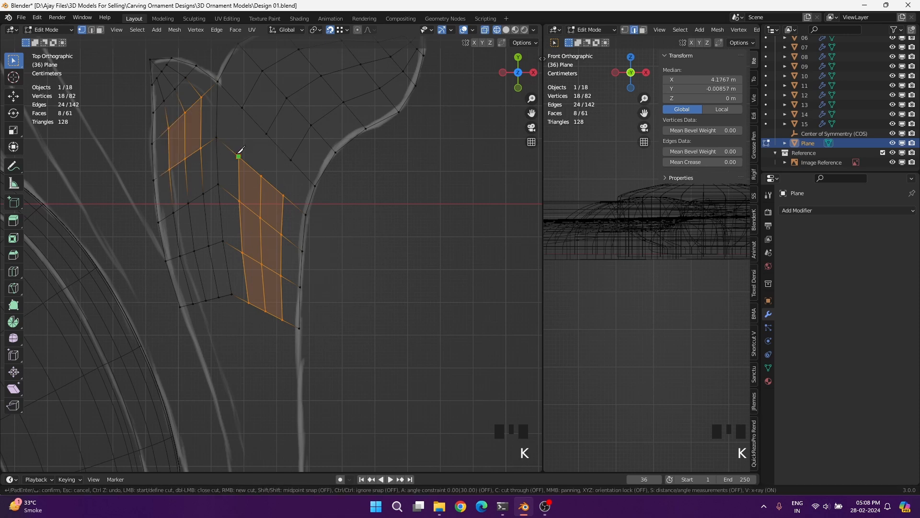
click(243, 107)
key(space)
key(k)
click(267, 134)
key(space)
key(k)
click(283, 195)
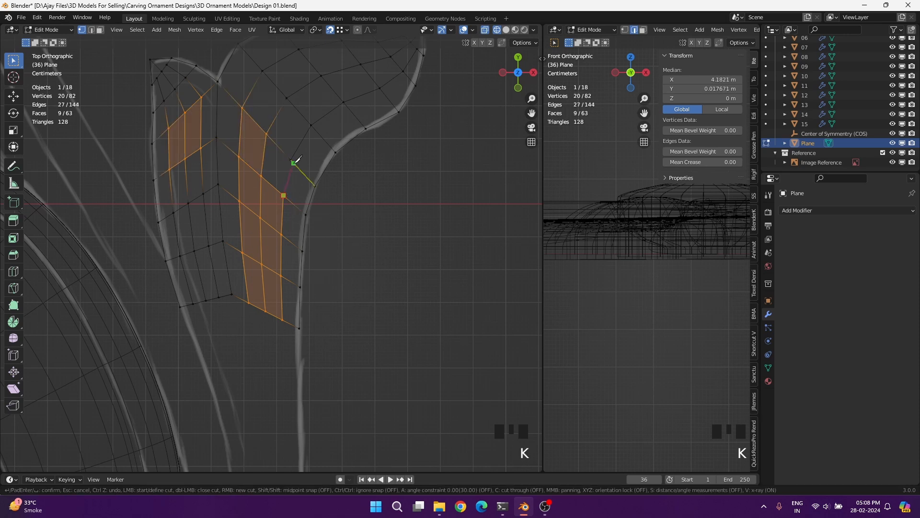
click(291, 160)
key(space)
Relax the four lowest rows of stem vertices with LoopTools and scale them to the outline's width.
shift+middle_drag(276, 322, 284, 253)
click(177, 289)
drag(177, 289, 261, 213)
shift+drag(329, 223, 250, 300)
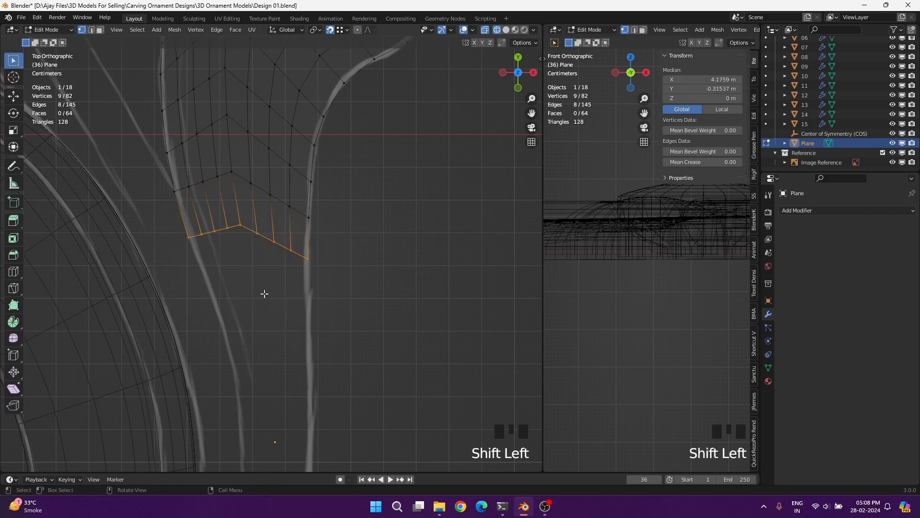
right_click(247, 293)
click(198, 483)
scroll(161, 166, down, 3)
drag(203, 259, 265, 154)
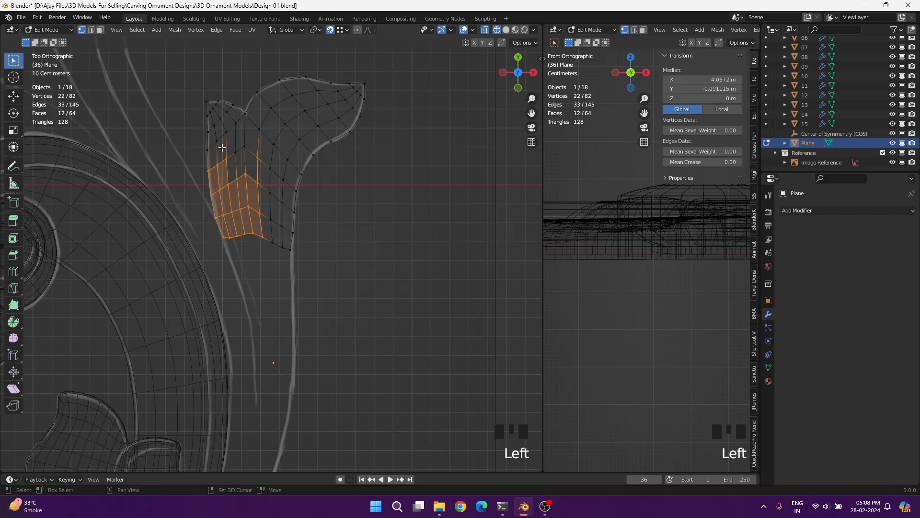
right_click(289, 293)
click(290, 294)
scroll(273, 252, up, 3)
shift+middle_drag(273, 253, 253, 342)
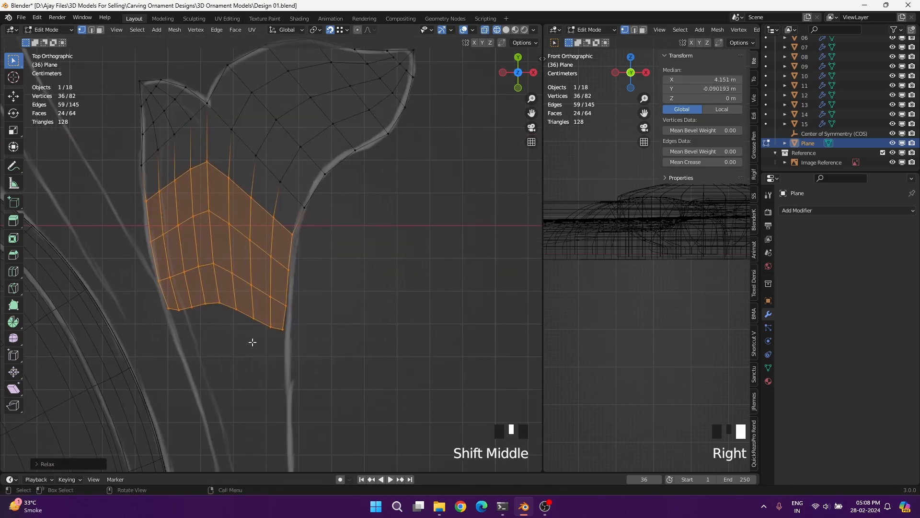
key(s)
click(357, 282)
Move both end vertices of the bottom row and the upper right-edge stem vertex onto the traced outline.
click(287, 334)
key(g)
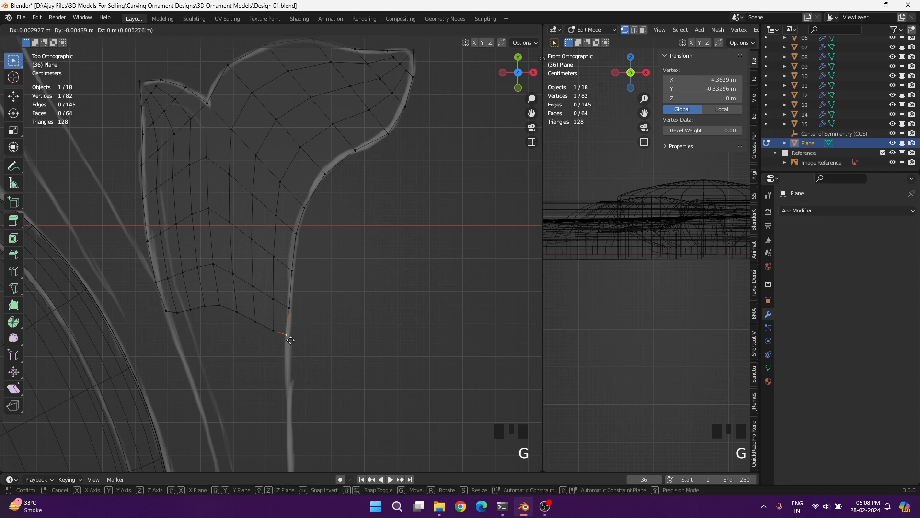
click(292, 342)
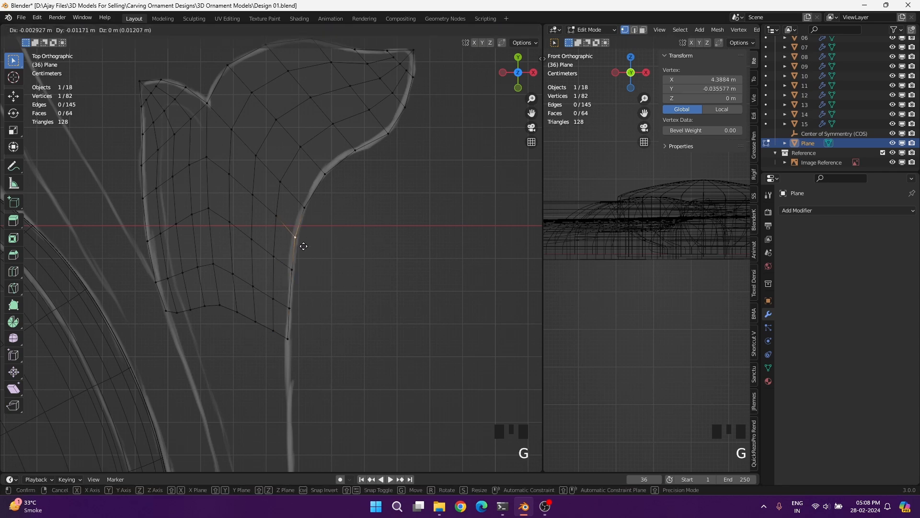
click(314, 207)
click(158, 317)
key(g)
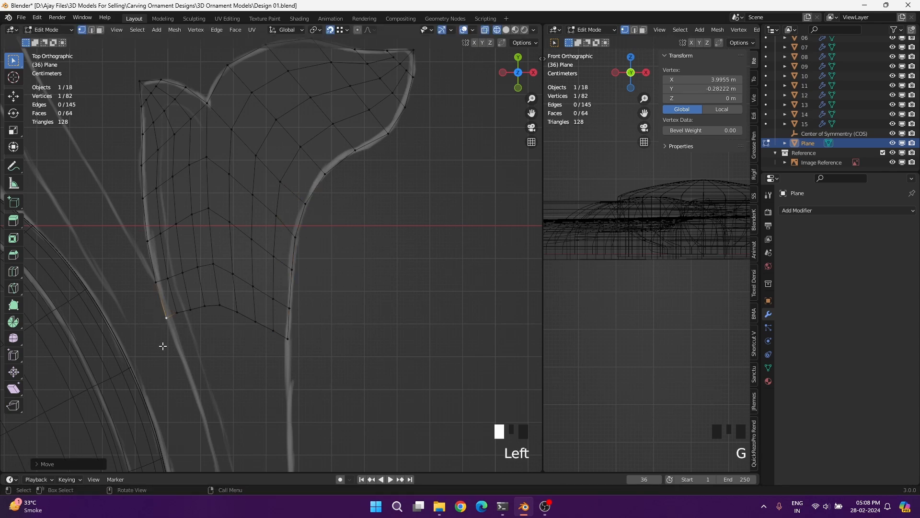
Extrude the stem's bottom row of nine vertices downward, then scale and move it to fit between the outlines.
drag(163, 347, 226, 297)
shift+drag(229, 350, 315, 311)
key(e)
click(255, 418)
key(s)
click(342, 437)
key(s)
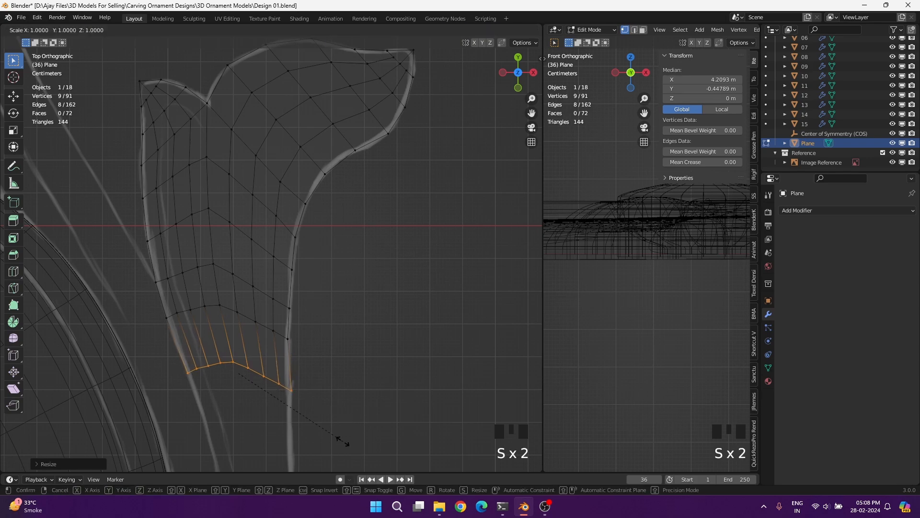
click(285, 414)
key(g)
click(341, 422)
Extrude another row of faces downward from the stem's bottom edge.
shift+middle_drag(356, 398, 347, 272)
key(e)
click(324, 351)
scroll(337, 330, down, 8)
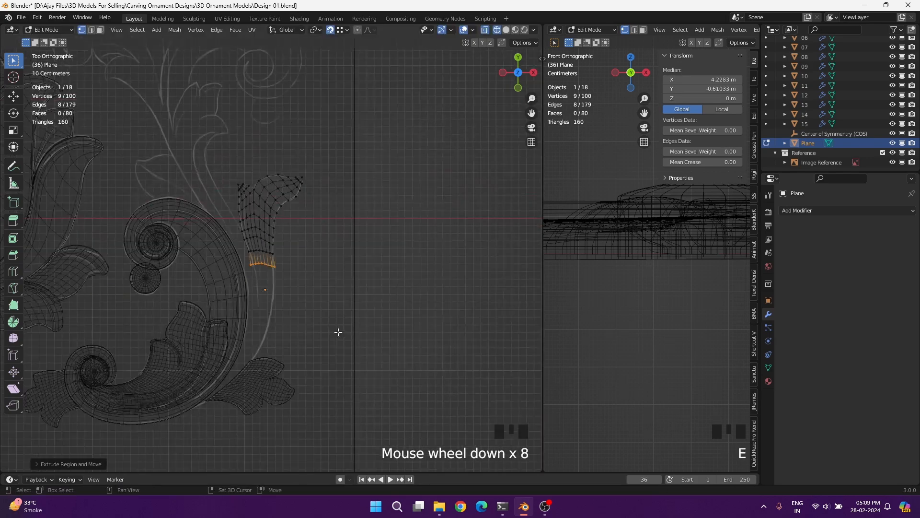
shift+middle_drag(337, 331, 388, 241)
scroll(388, 241, up, 4)
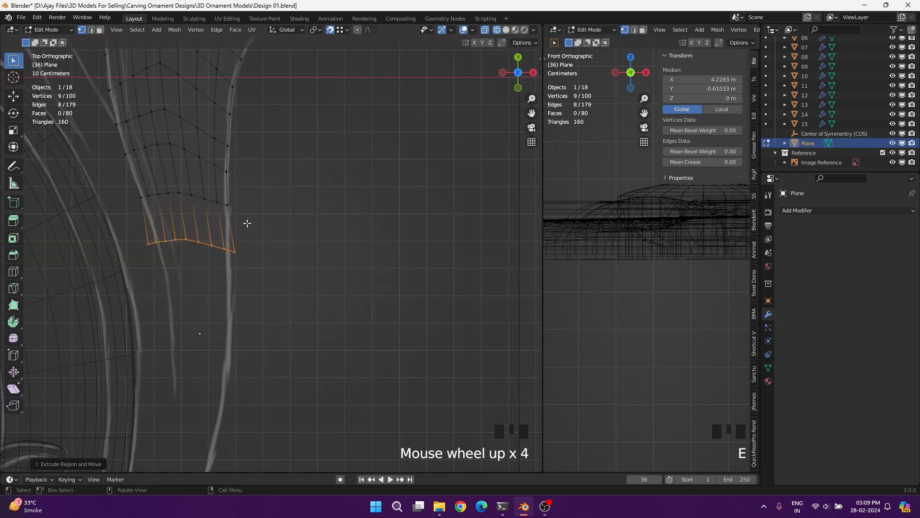
Scale down, rotate and move the newly extruded bottom row to match the narrowing stem outline.
key(s)
click(290, 291)
key(r)
click(291, 292)
key(s)
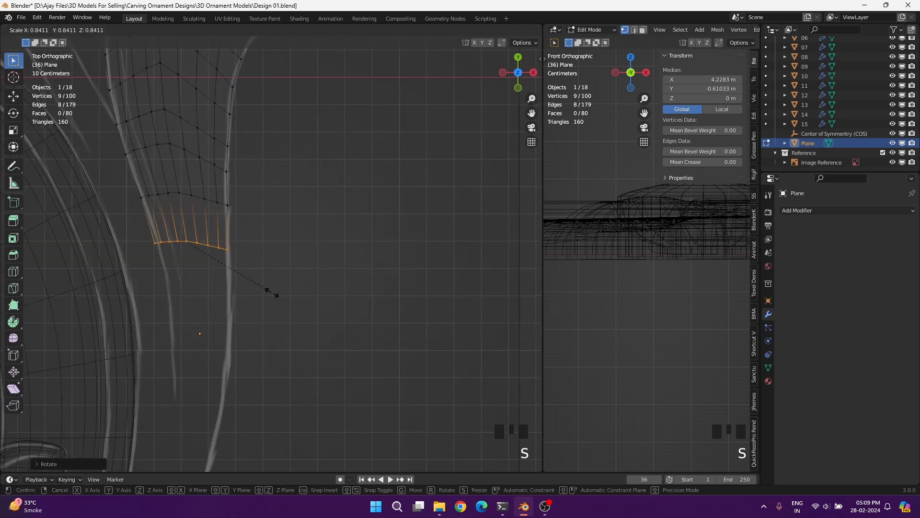
click(270, 294)
key(g)
click(161, 232)
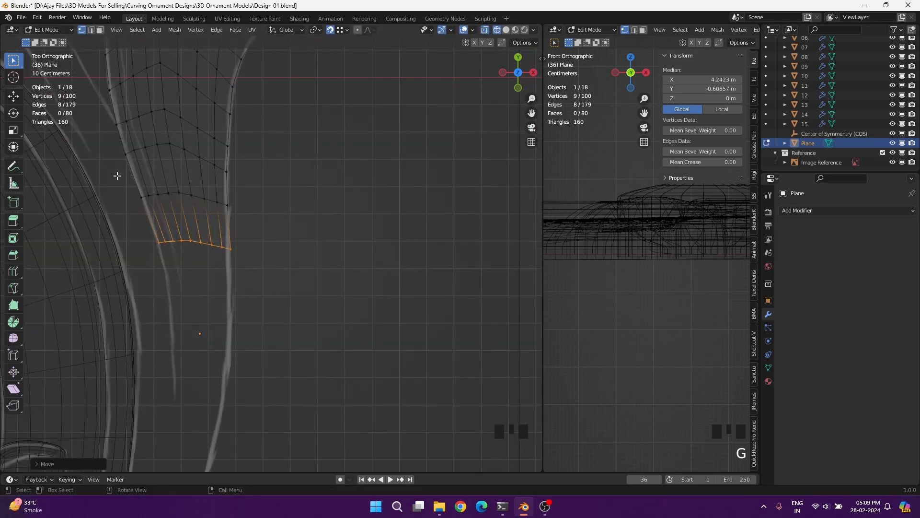
Edge-slide the third row from the stem's bottom slightly downward.
click(140, 150)
alt+shift+click(147, 152)
key(g)
key(g)
click(149, 165)
Edge-slide the fourth row from the stem's bottom downward, then scale and move it to fit the outline.
click(142, 116)
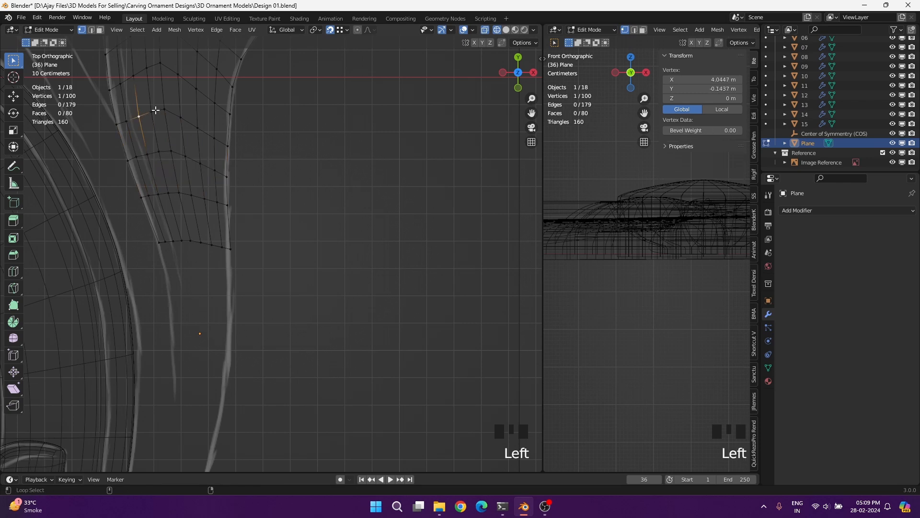
alt+shift+click(155, 111)
key(g)
key(g)
click(156, 131)
key(s)
click(295, 162)
key(g)
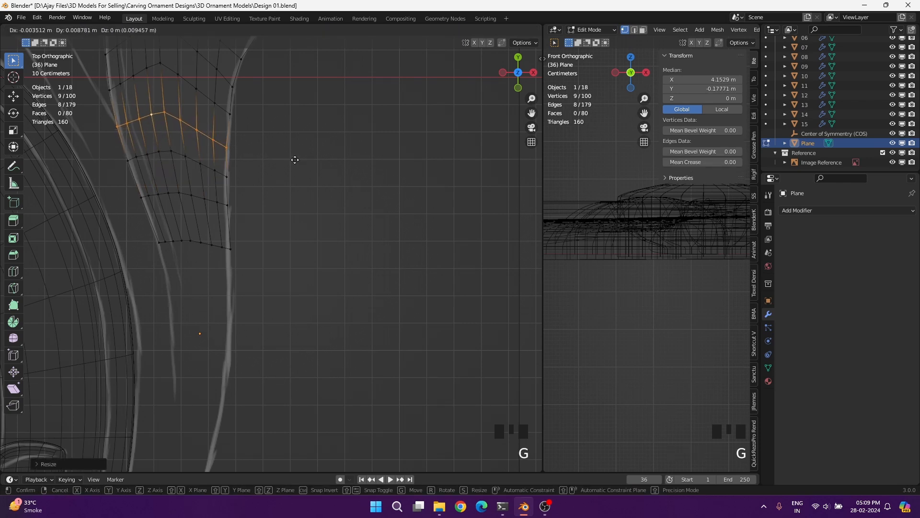
click(296, 158)
Edge-slide the row just above the stem's bottom edge slightly downward to even the spacing.
drag(123, 178, 251, 214)
key(g)
key(g)
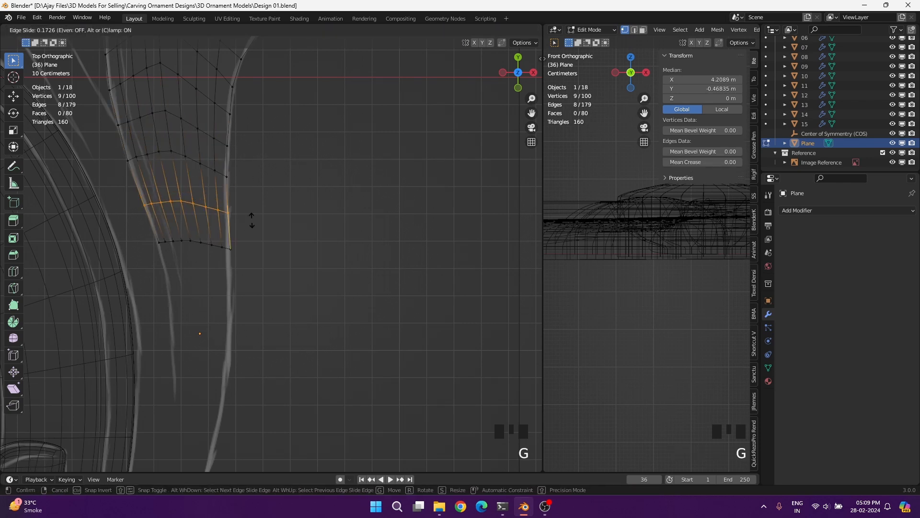
click(251, 222)
Extrude the stem's bottom row in one long section down to where the outline starts curving inward.
shift+middle_drag(255, 260, 244, 174)
drag(137, 142, 222, 187)
key(e)
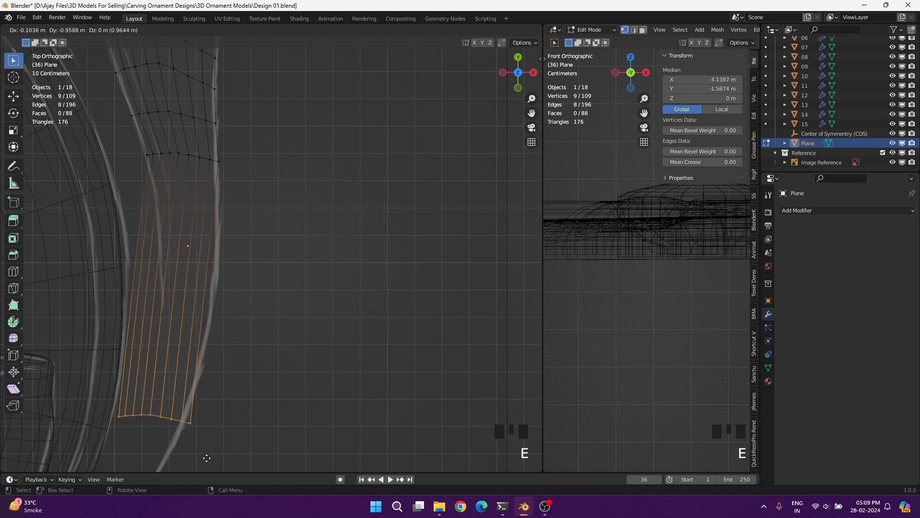
click(227, 404)
scroll(290, 278, down, 3)
shift+middle_drag(289, 278, 330, 197)
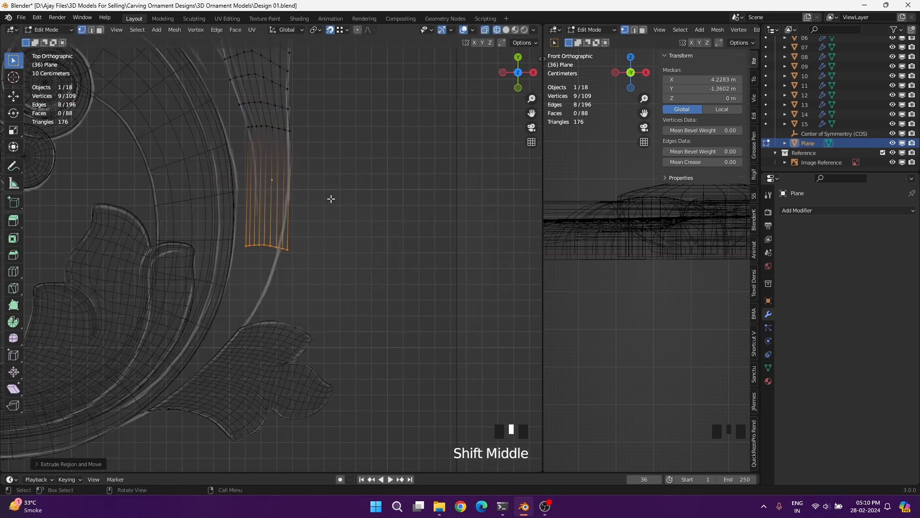
Extrude a further section down toward the lower leaf and rotate its end row to follow the stem's curve.
scroll(330, 197, up, 3)
key(e)
click(316, 364)
key(r)
click(335, 399)
Flatten the row between the two long stem sections by scaling it to 0 along Y.
drag(220, 224, 343, 289)
key(s)
key(y)
key(0)
key(Return)
Rotate, scale and move the flattened row so it sits across the stem's curve within the outline.
key(r)
click(337, 329)
key(s)
click(341, 304)
key(g)
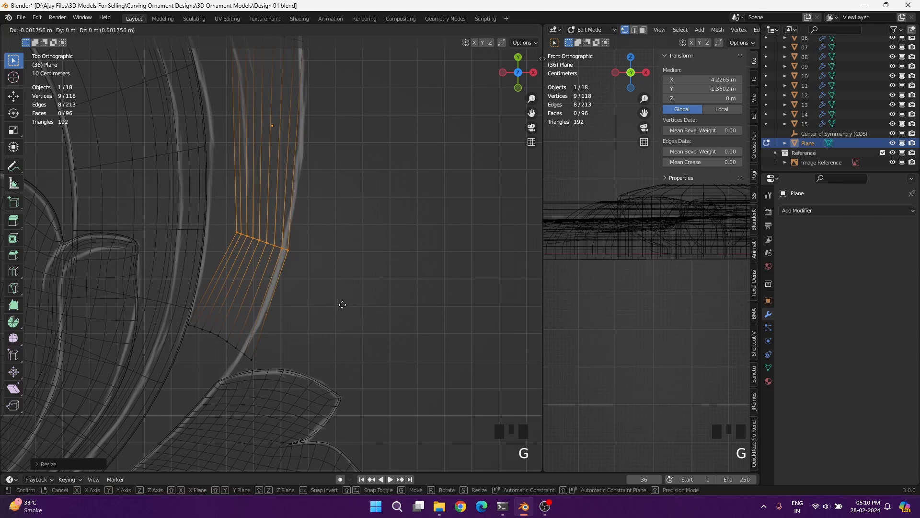
click(343, 305)
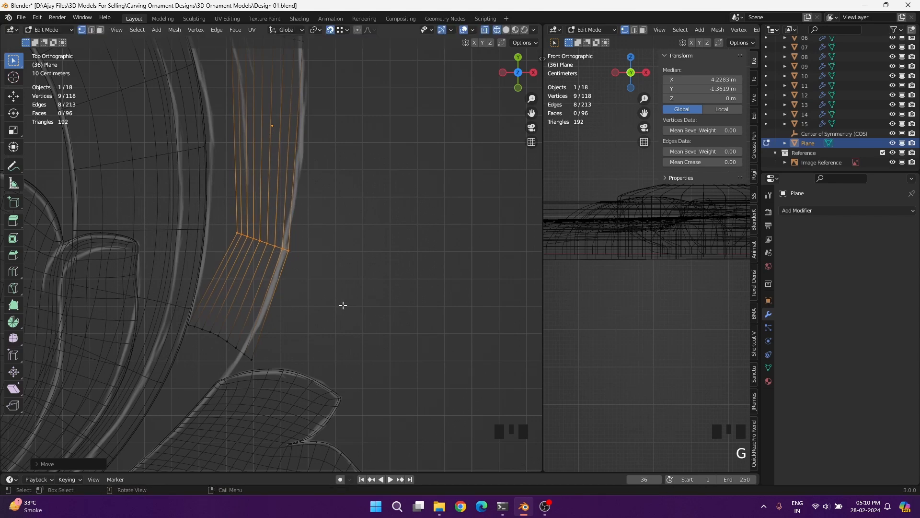
key(s)
click(335, 302)
Scale down the stem's lowest row to narrow it near the lower leaf.
drag(169, 318, 333, 400)
key(s)
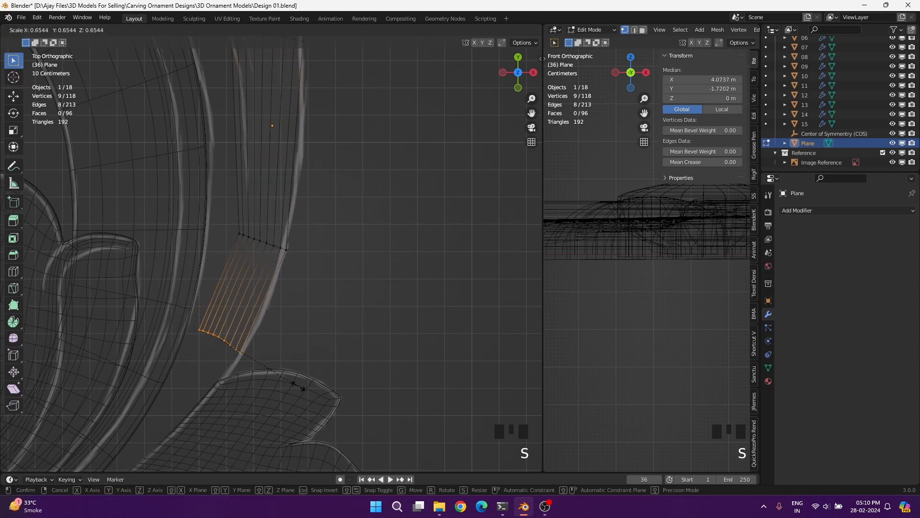
click(295, 379)
Add three crosswise loop cuts to the upper long stem section, then move and scale them toward the outline.
shift+middle_drag(327, 264, 307, 394)
click(221, 248)
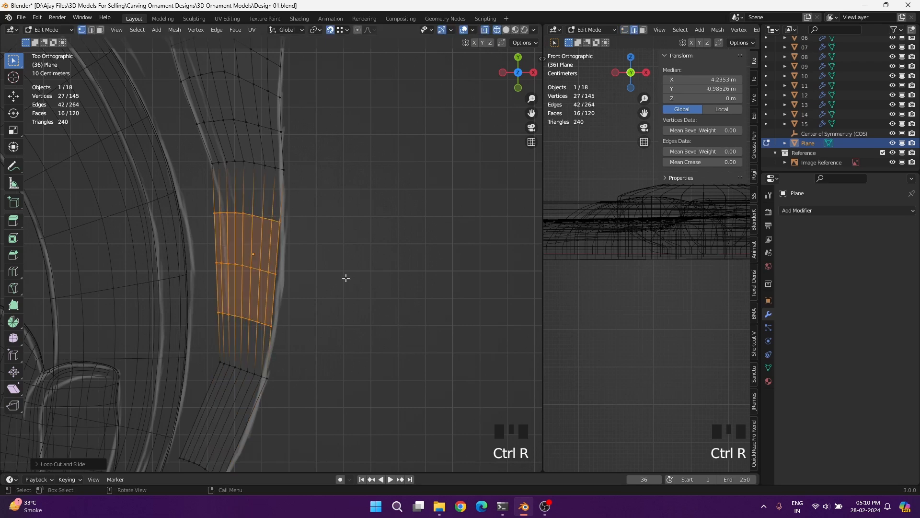
key(g)
click(354, 276)
key(s)
click(368, 278)
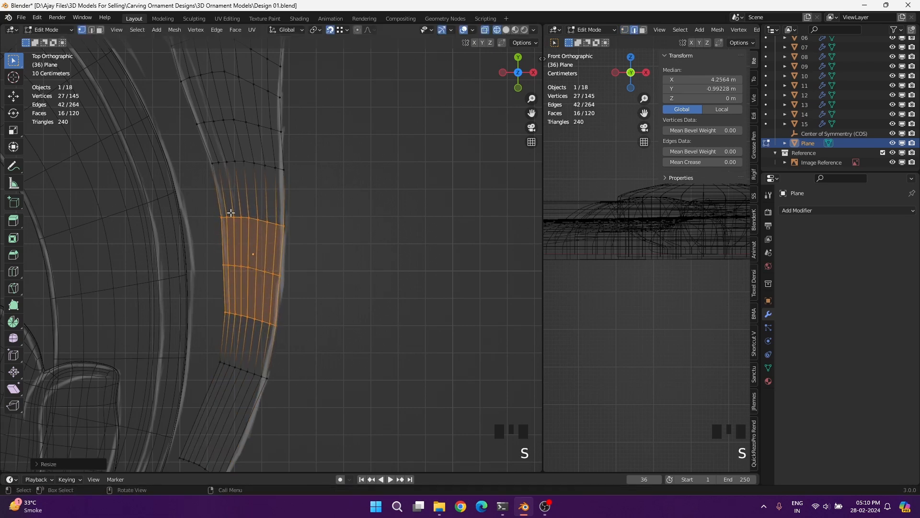
Move each of the three new crosswise loops individually to follow the stem outline with even spacing.
ctrl+drag(209, 200, 294, 245)
key(g)
click(290, 249)
drag(216, 257, 291, 290)
key(g)
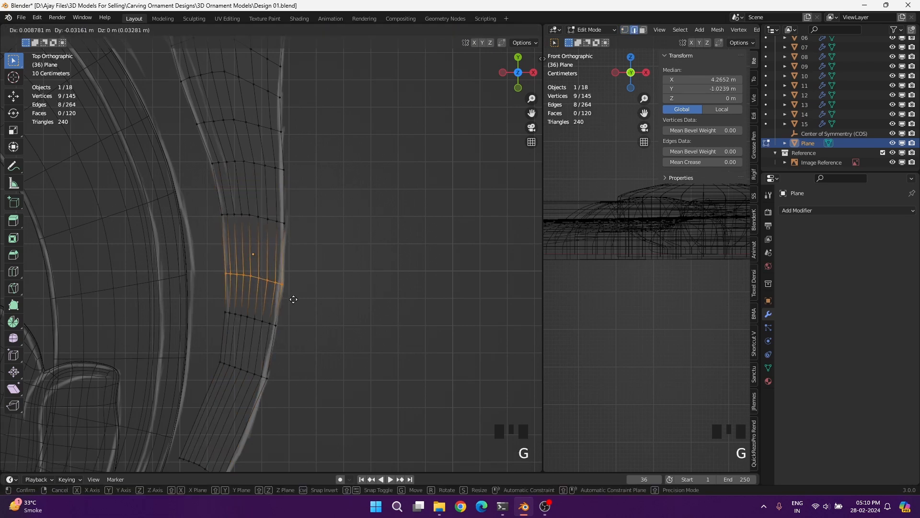
click(294, 299)
drag(213, 302, 285, 342)
key(g)
click(282, 355)
Move three successive crosswise rows in the middle of the stem to follow the outline with even spacing.
drag(222, 265, 301, 300)
key(g)
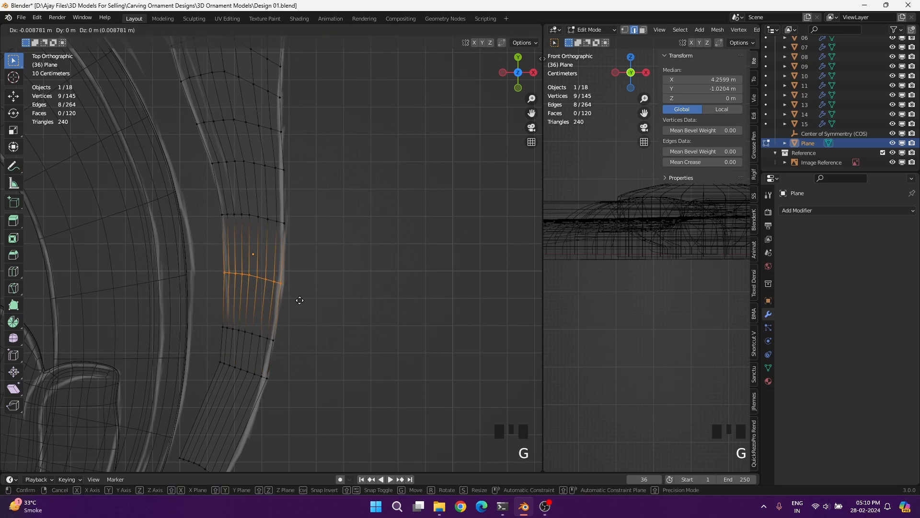
click(298, 300)
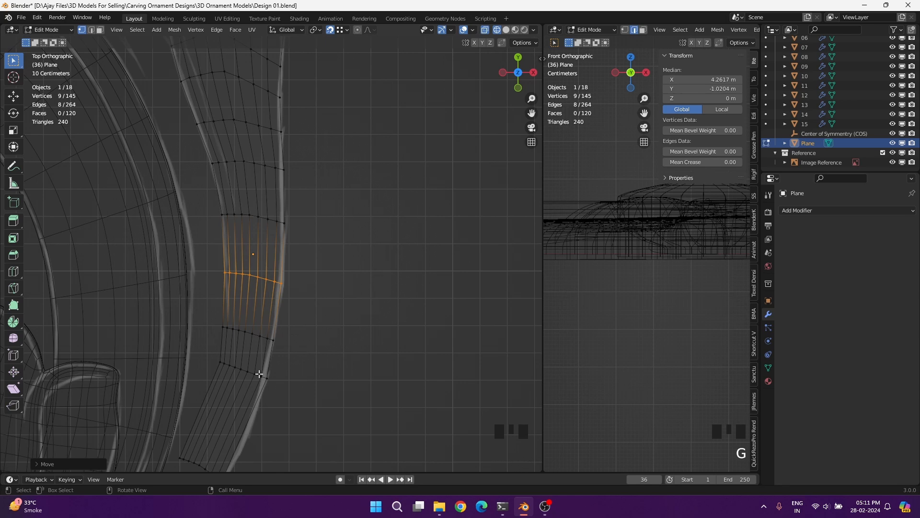
drag(213, 321, 282, 349)
key(g)
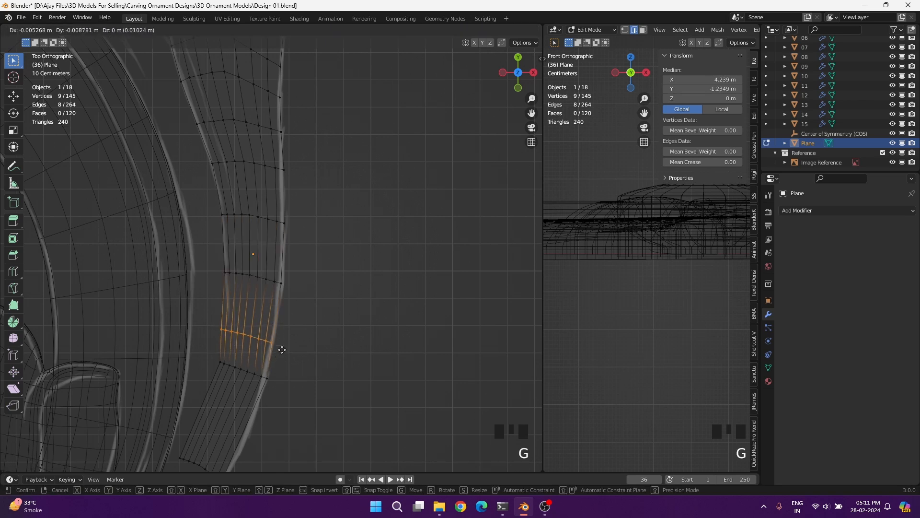
click(281, 349)
drag(213, 358, 276, 405)
key(g)
click(270, 419)
Add a crosswise loop to the stem's lowest section, then reposition it and move and rotate the end row toward the lower leaf.
shift+middle_drag(271, 419, 271, 309)
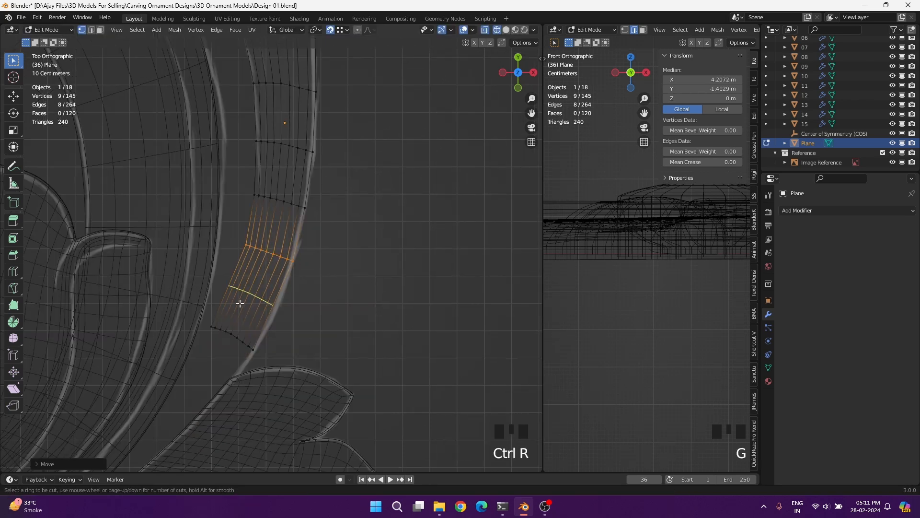
key(g)
click(308, 329)
drag(204, 320, 259, 356)
key(g)
click(255, 376)
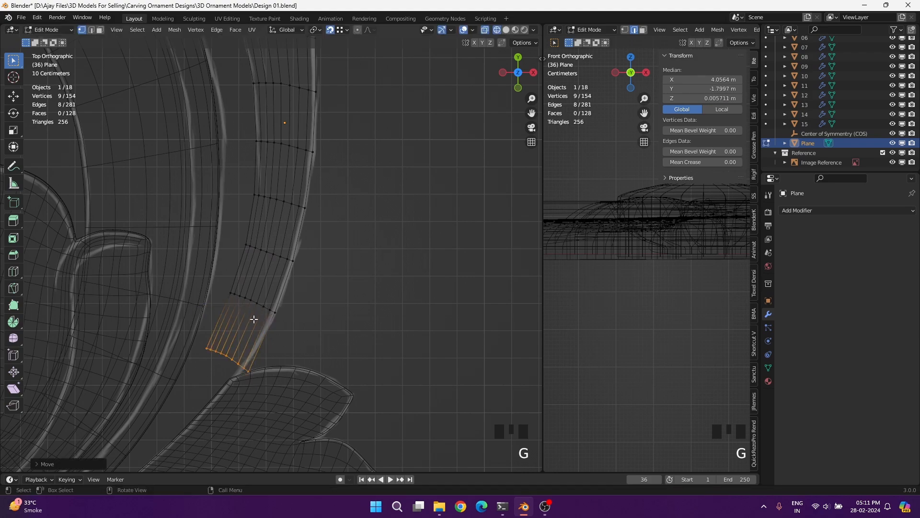
key(g)
key(r)
click(341, 322)
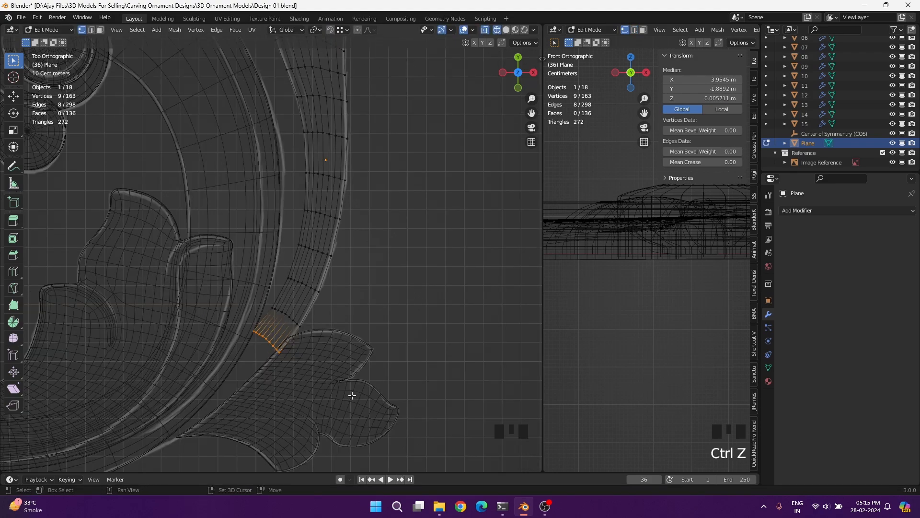
Extrude the stem's end row down beside the lower leaf and move its inner vertices onto the outline.
scroll(352, 396, up, 4)
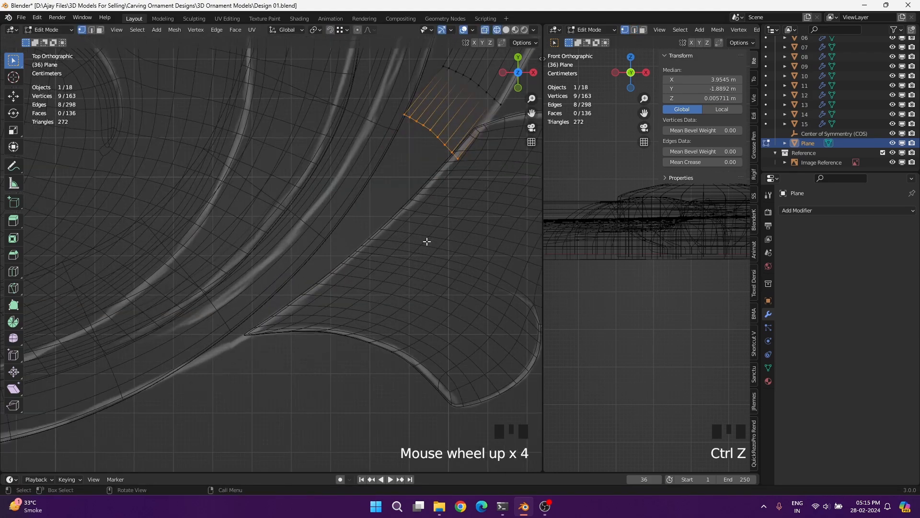
key(e)
click(380, 288)
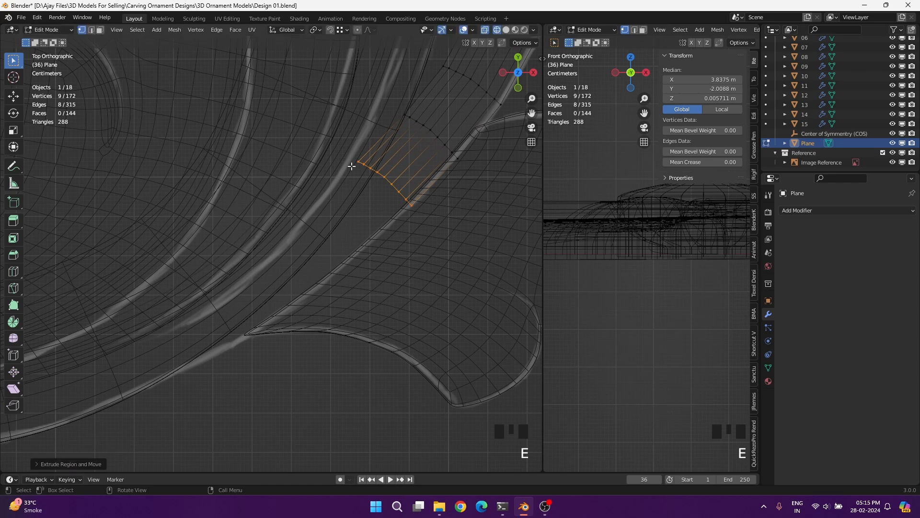
click(352, 164)
key(g)
click(358, 160)
click(360, 172)
key(g)
click(363, 170)
Move groups of vertices in the newly extruded row and its neighbour to straighten them across the stem.
key(g)
drag(374, 166, 411, 226)
click(381, 178)
click(382, 180)
key(g)
click(381, 181)
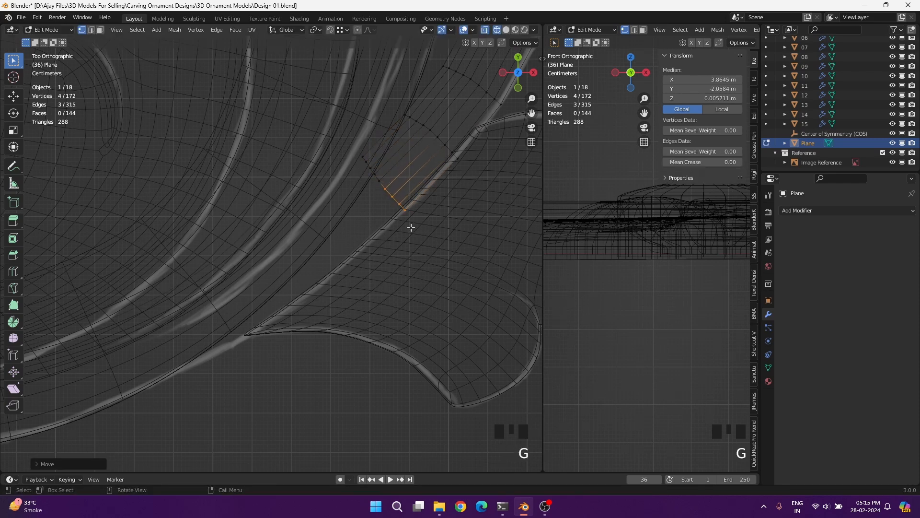
drag(348, 143, 378, 192)
drag(388, 226, 411, 158)
key(g)
click(401, 154)
Reposition the end row, extrude it twice along the lower leaf's edge, and rotate and move it to follow the curve.
scroll(392, 190, down, 3)
shift+middle_drag(353, 225, 370, 222)
drag(360, 166, 400, 213)
key(g)
click(375, 242)
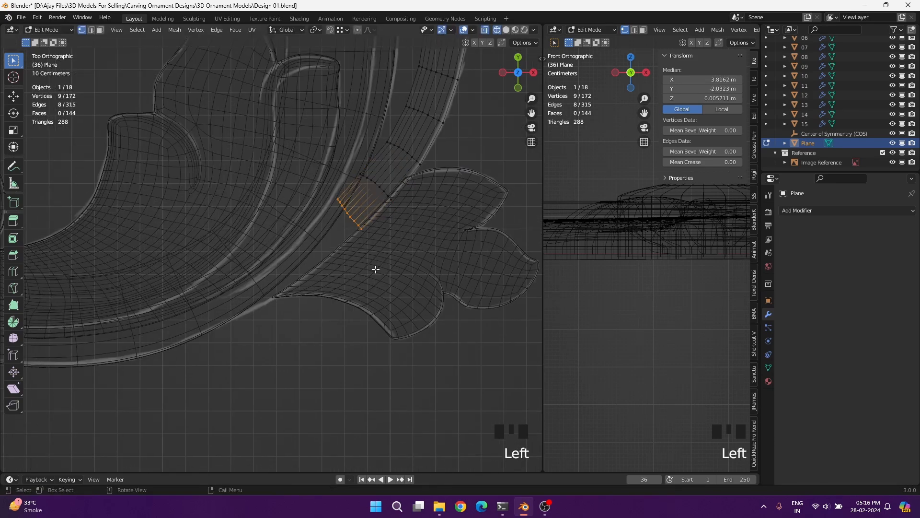
key(e)
key(e)
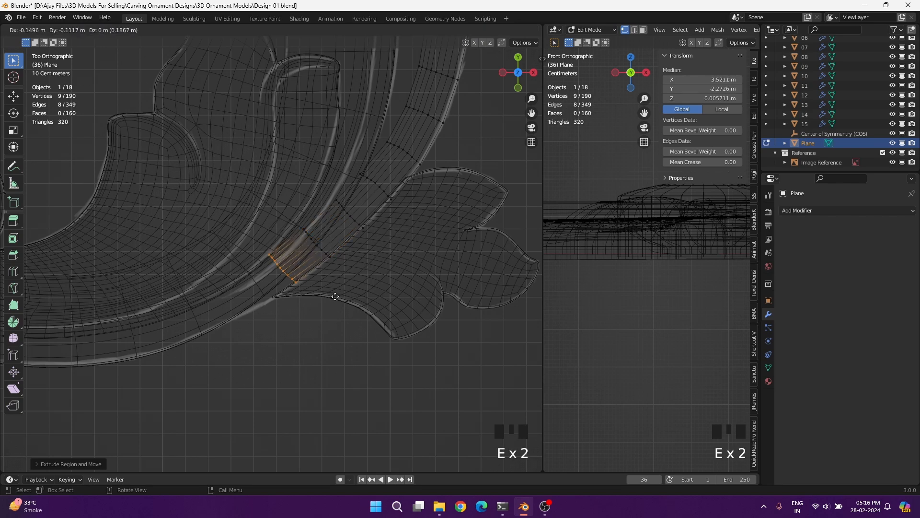
click(336, 302)
key(r)
click(353, 288)
key(g)
click(354, 286)
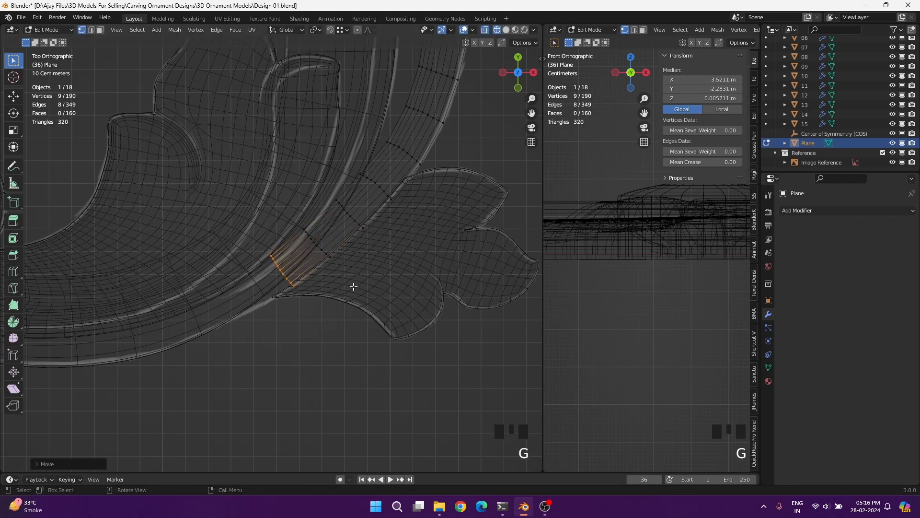
Extrude three more sections past the lower leaf's base along the scroll's outer edge, rotating each new row to follow the curve.
key(e)
click(315, 308)
key(r)
click(326, 296)
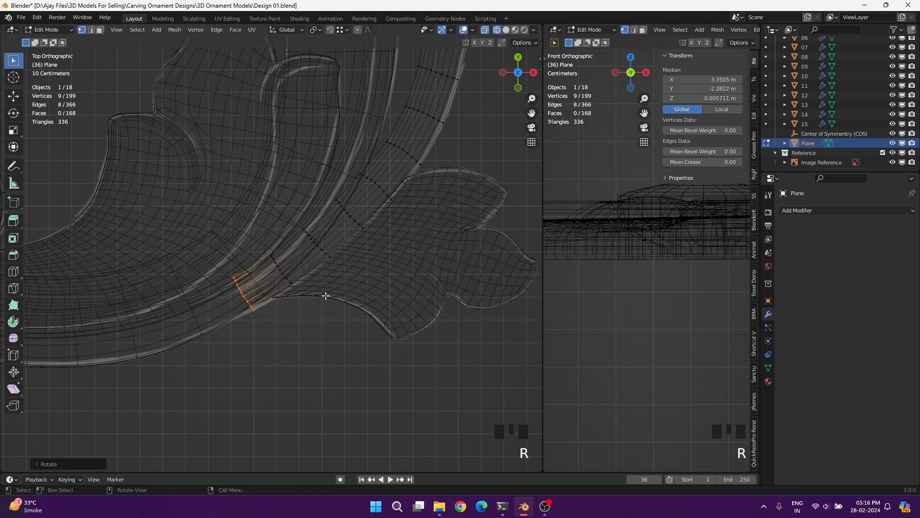
key(e)
click(284, 336)
key(r)
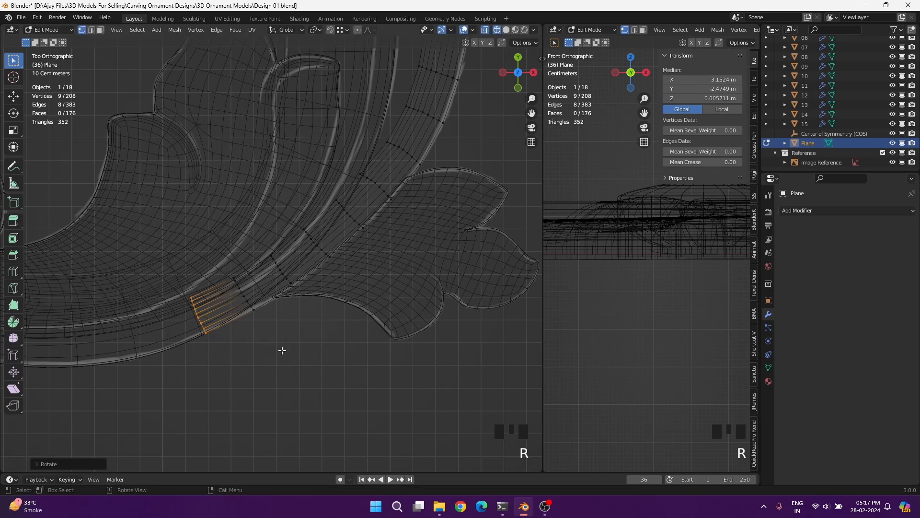
click(284, 350)
key(e)
click(231, 370)
key(r)
click(252, 376)
Inset all faces of the leaf and stem mesh slightly, and relax the inner vertices.
scroll(252, 376, down, 5)
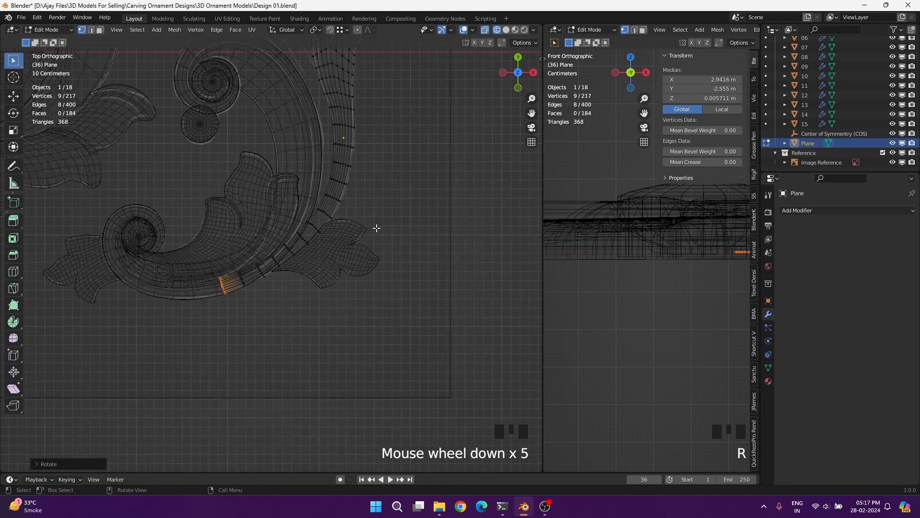
shift+middle_drag(376, 225, 342, 321)
key(a)
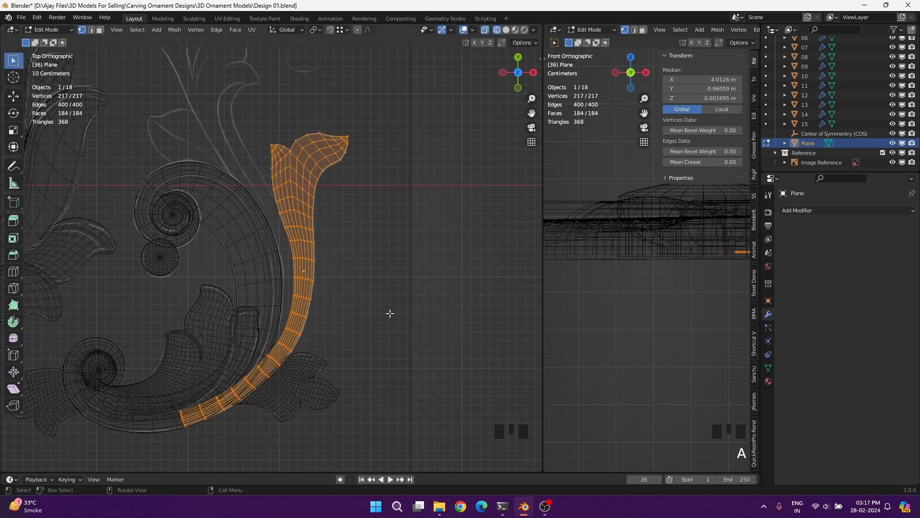
key(i)
click(388, 313)
right_click(308, 325)
click(308, 324)
Delete the surplus end-row vertices at the inset stem's lower end and move the remaining vertices there into line.
scroll(342, 138, up, 4)
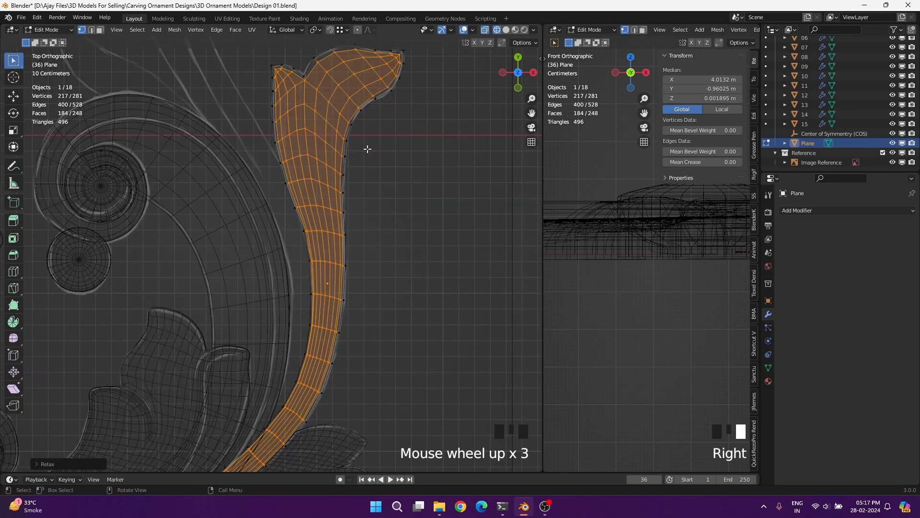
scroll(323, 257, down, 7)
shift+middle_drag(373, 359, 402, 96)
scroll(234, 268, up, 9)
shift+middle_drag(234, 268, 369, 249)
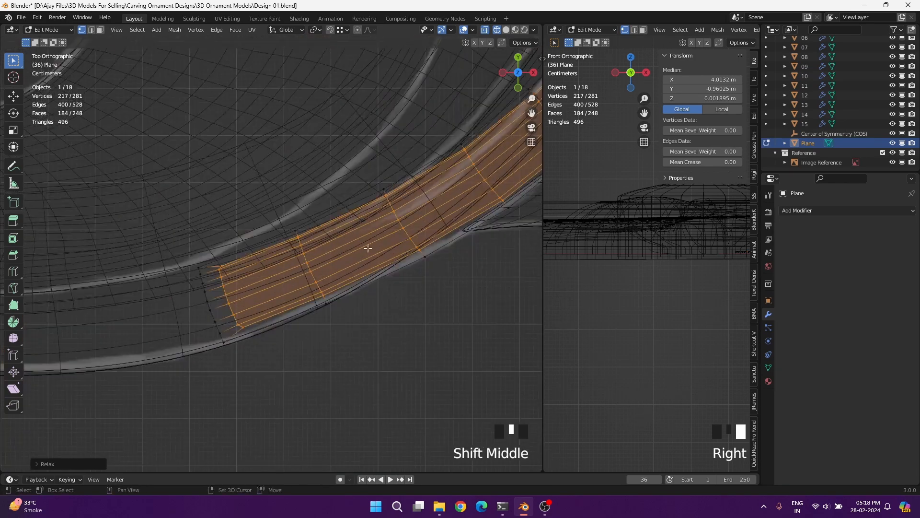
drag(194, 271, 224, 338)
ctrl+drag(215, 261, 228, 341)
key(x)
click(231, 293)
key(g)
click(231, 341)
key(g)
click(236, 314)
Move individual vertices along the stem's lower end row to spread them evenly between its two edges.
scroll(235, 315, up, 4)
click(131, 289)
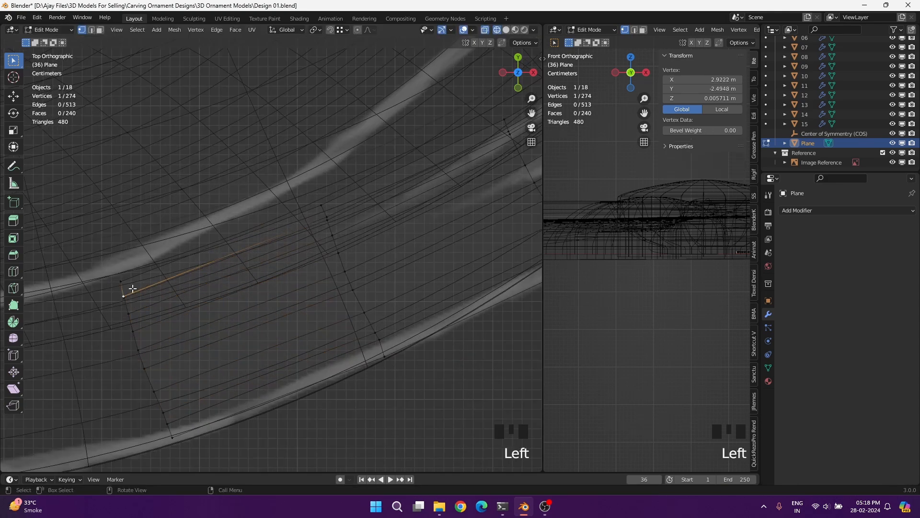
key(g)
click(129, 284)
click(128, 331)
key(g)
click(127, 334)
key(g)
click(137, 379)
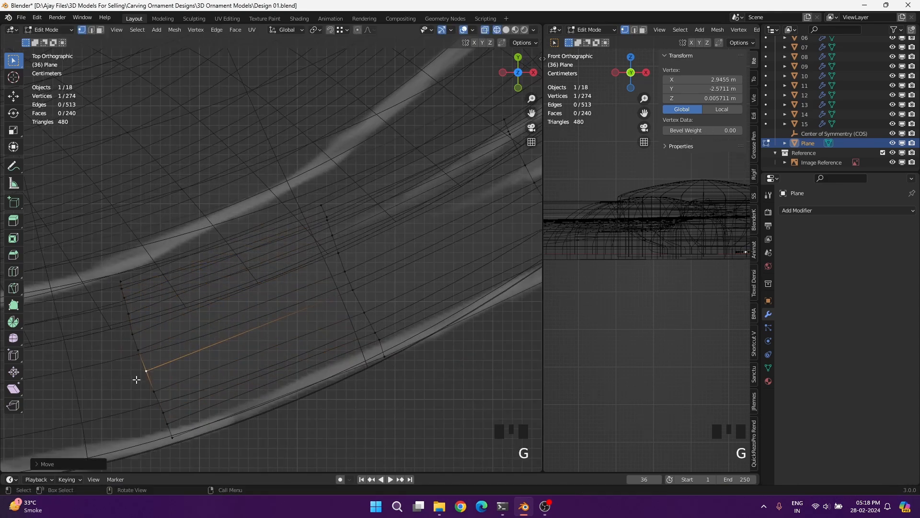
key(g)
click(154, 412)
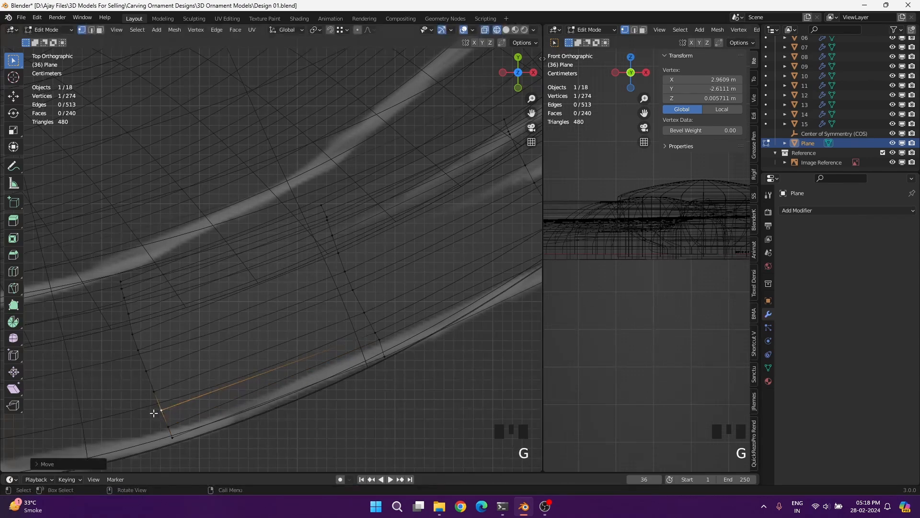
Fine-tune the upper vertices of the stem's lower end row one by one to even out their spacing.
click(129, 351)
key(g)
click(128, 352)
click(123, 334)
key(g)
click(123, 335)
click(121, 314)
key(g)
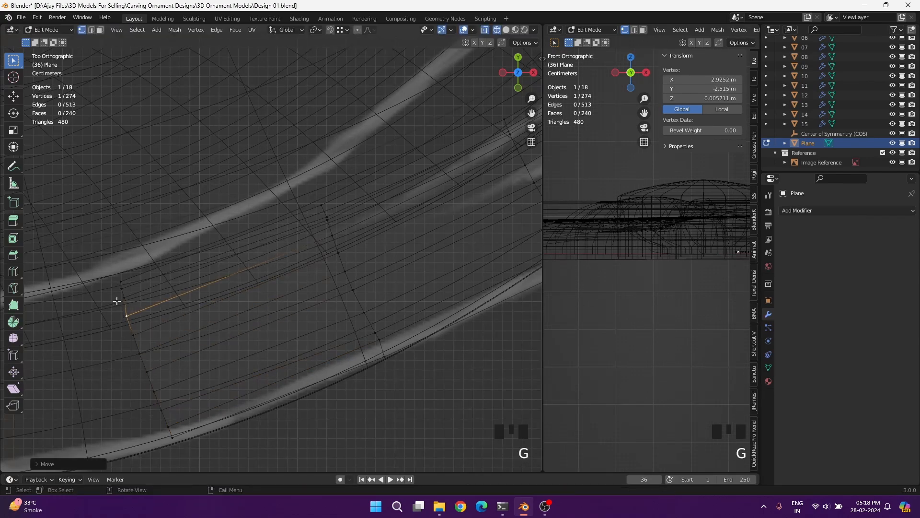
click(119, 290)
scroll(273, 255, down, 7)
shift+middle_drag(273, 255, 295, 229)
scroll(374, 259, up, 5)
scroll(374, 259, down, 8)
Select only the inner vertices of the stem, excluding its lower end and the leaf, and relax them.
key(ctrl+KP_Subtract)
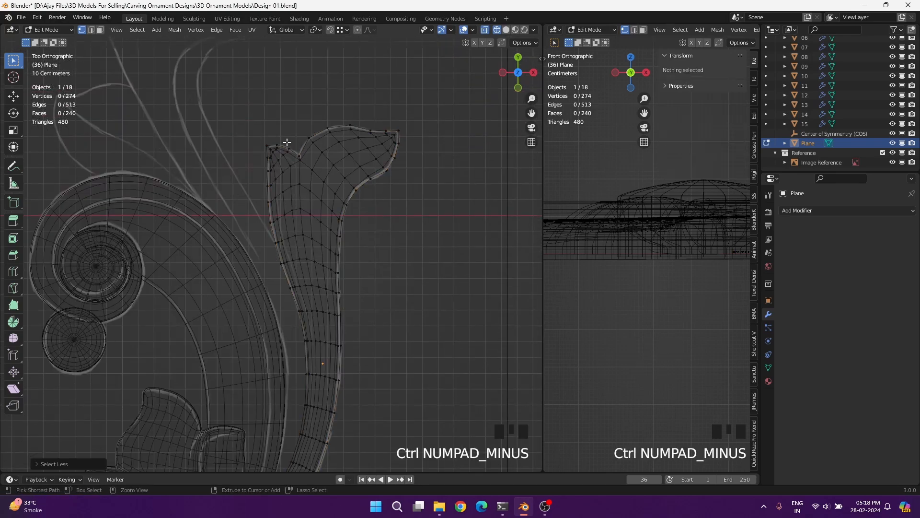
key(ctrl+z)
key(ctrl+i)
shift+middle_drag(349, 353, 322, 207)
ctrl+drag(137, 313, 170, 381)
shift+middle_drag(387, 156, 245, 470)
ctrl+drag(132, 125, 304, 277)
ctrl+drag(143, 249, 260, 292)
shift+middle_drag(232, 335, 269, 199)
scroll(269, 199, up, 4)
right_click(269, 199)
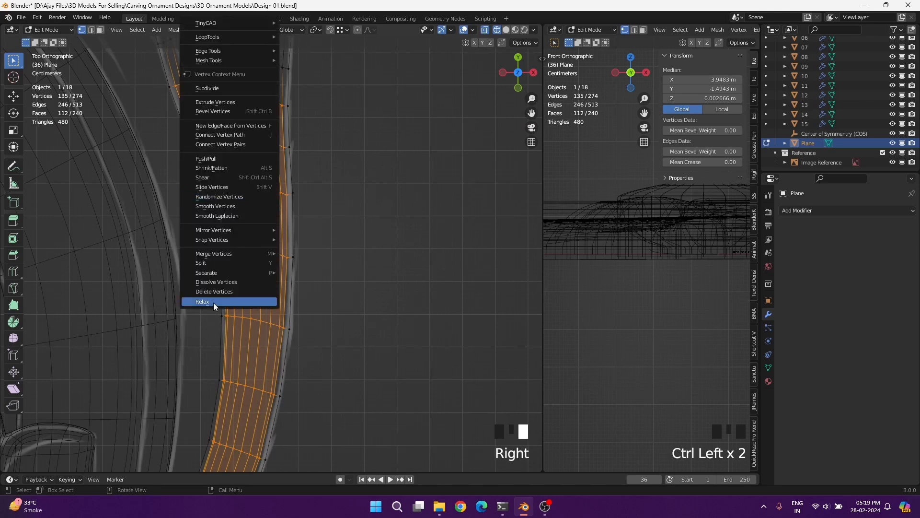
click(214, 303)
Try further Relax passes and a vertex slide on the inner stem vertices.
key(shift+r)
key(shift+r)
key(shift+r)
key(ctrl+z)
key(ctrl+z)
key(ctrl+z)
key(g)
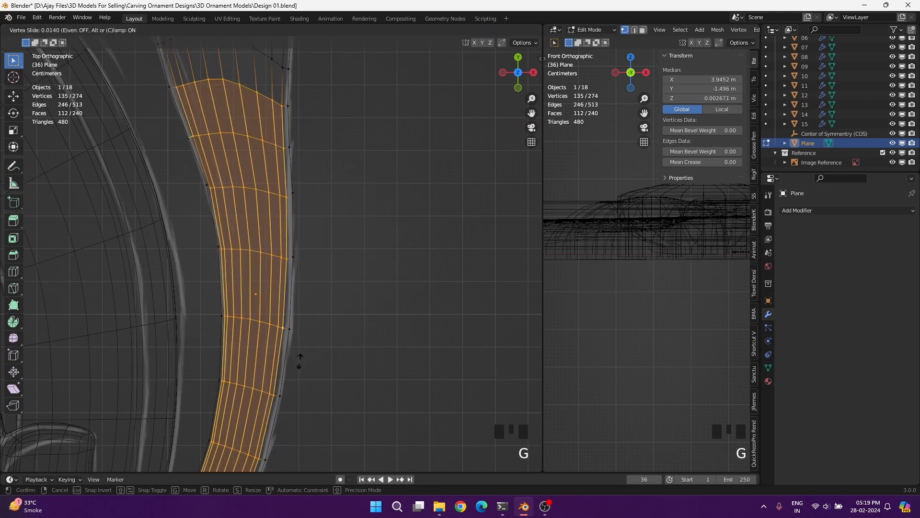
right_click(303, 361)
Deselect the upper rows of the inner stem and shift the remaining inner vertices slightly toward the center of the outline.
ctrl+drag(154, 76, 271, 208)
key(g)
key(g)
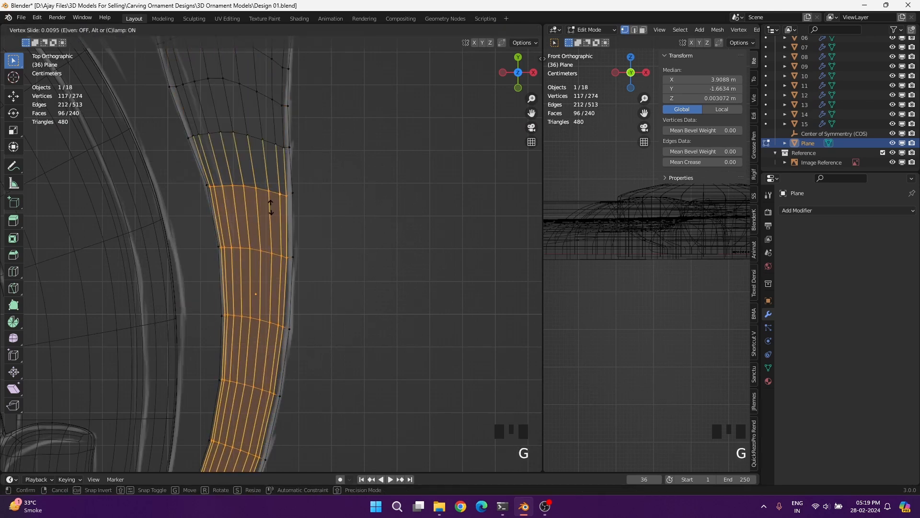
click(274, 208)
shift+middle_drag(373, 257, 294, 261)
key(ctrl+z)
key(ctrl+z)
key(g)
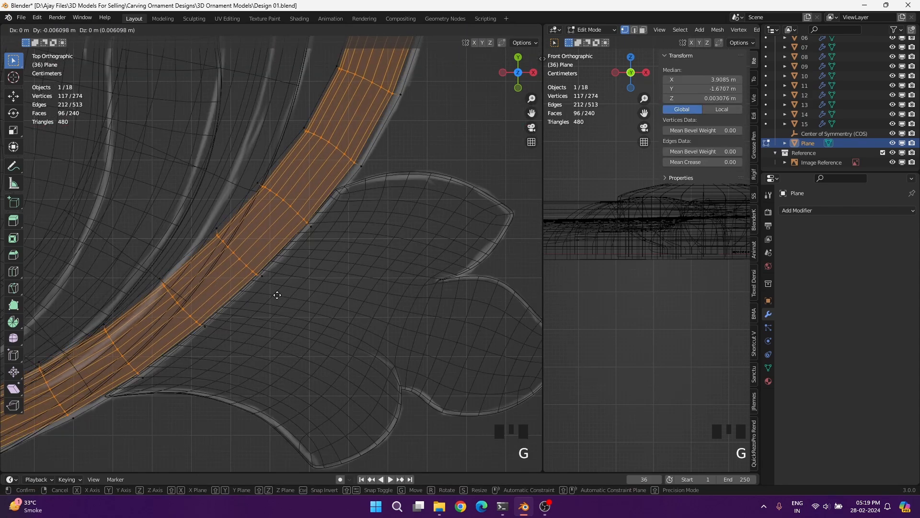
click(279, 296)
Move two inner crosswise rows of the upper stem into line with their edge vertices, and relax the row.
scroll(278, 251, down, 4)
shift+middle_drag(359, 112, 298, 288)
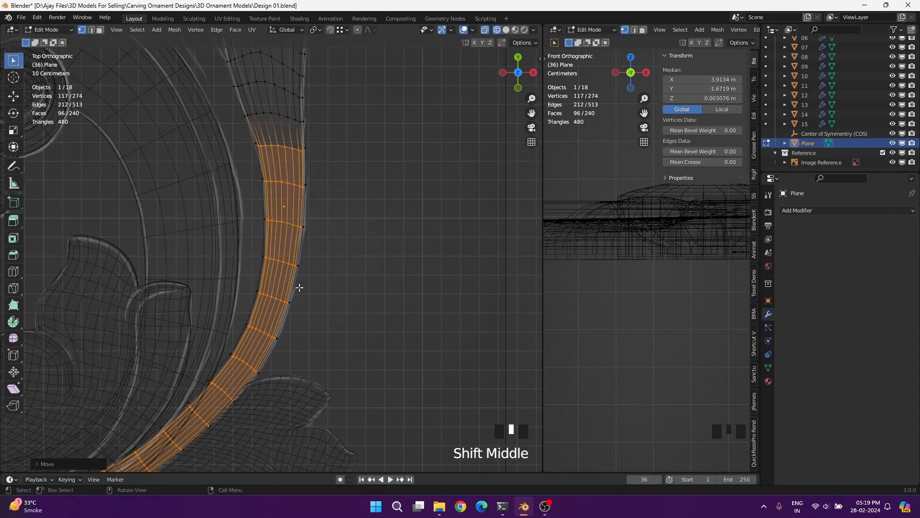
scroll(258, 168, up, 4)
shift+middle_drag(254, 144, 219, 321)
drag(214, 245, 362, 282)
key(g)
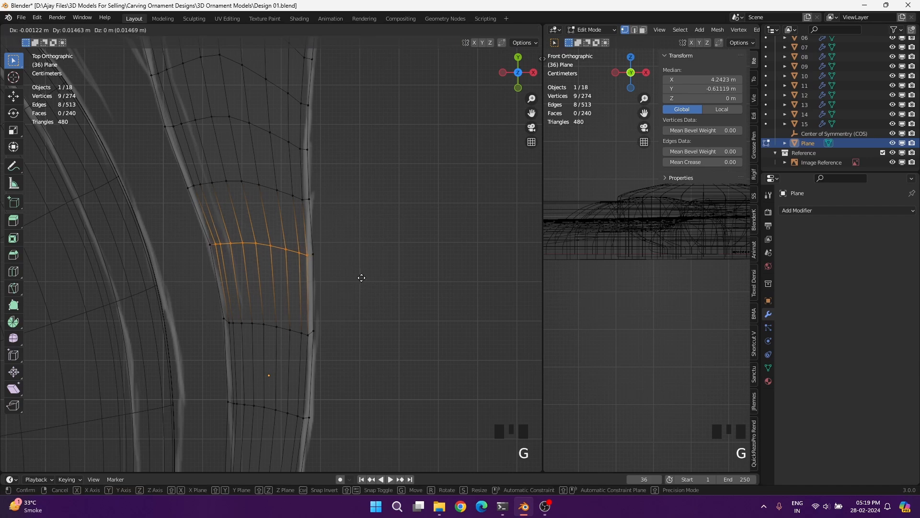
click(362, 278)
right_click(255, 351)
click(255, 352)
key(g)
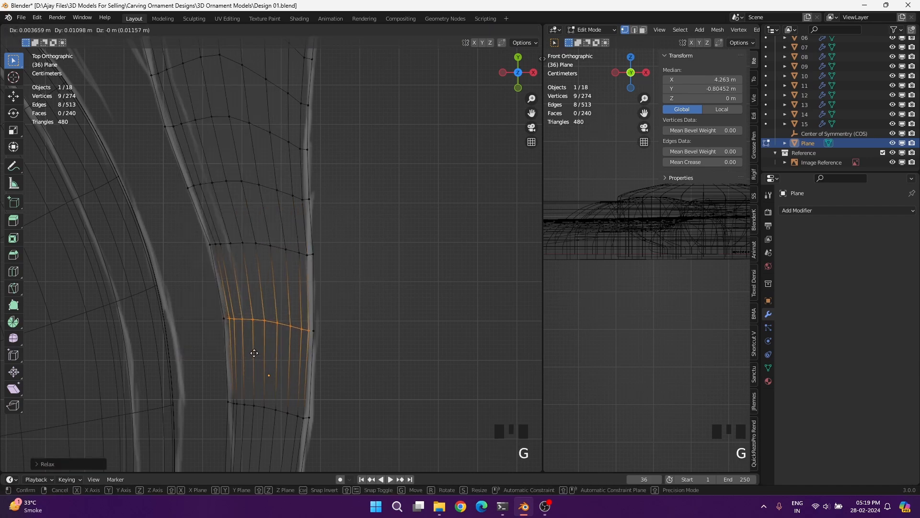
click(216, 243)
shift+middle_drag(309, 267, 320, 261)
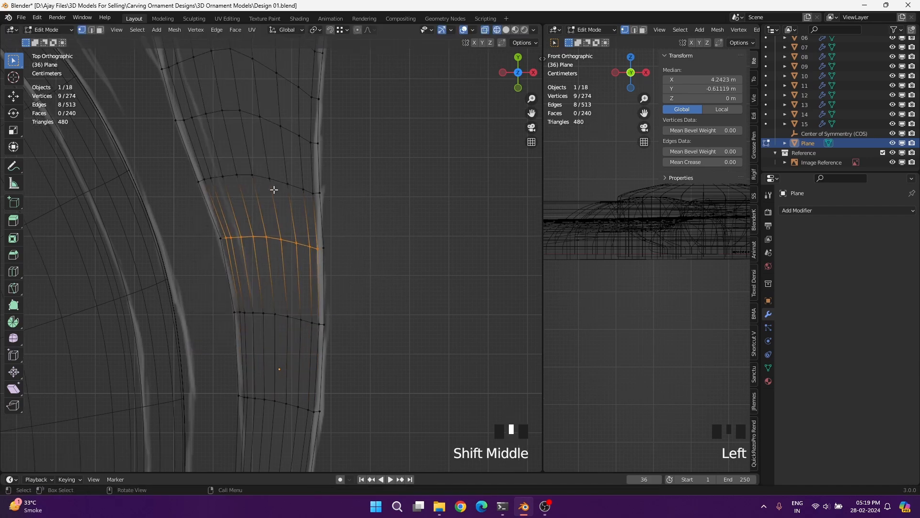
Adjust single vertices near the upper stem's outer edge to line up with their crosswise rows.
click(311, 197)
key(g)
click(311, 196)
shift+middle_drag(309, 342, 288, 236)
click(324, 144)
key(g)
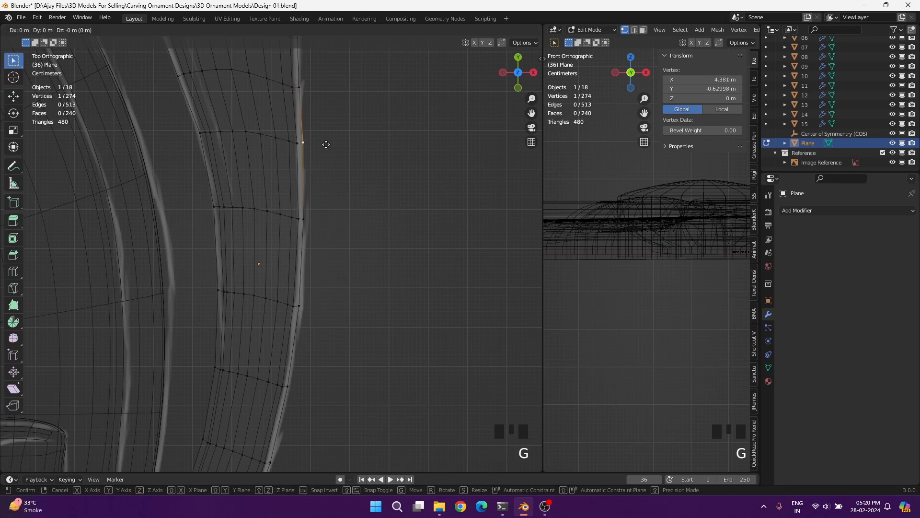
key(g)
click(325, 147)
Relax three consecutive inner crosswise rows along the middle of the stem, one row at a time.
alt+click(220, 288)
right_click(211, 314)
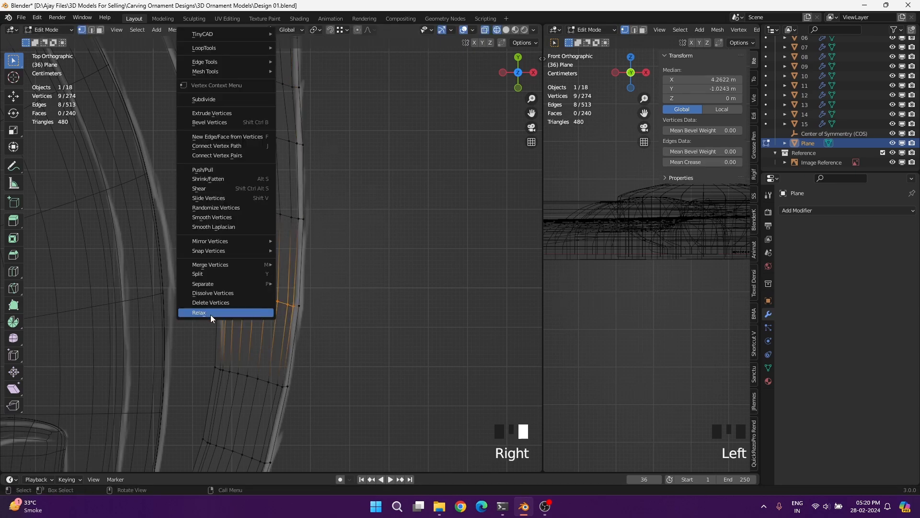
click(211, 315)
drag(218, 365, 284, 401)
right_click(263, 389)
click(264, 389)
shift+middle_drag(259, 424, 312, 255)
drag(259, 264, 318, 306)
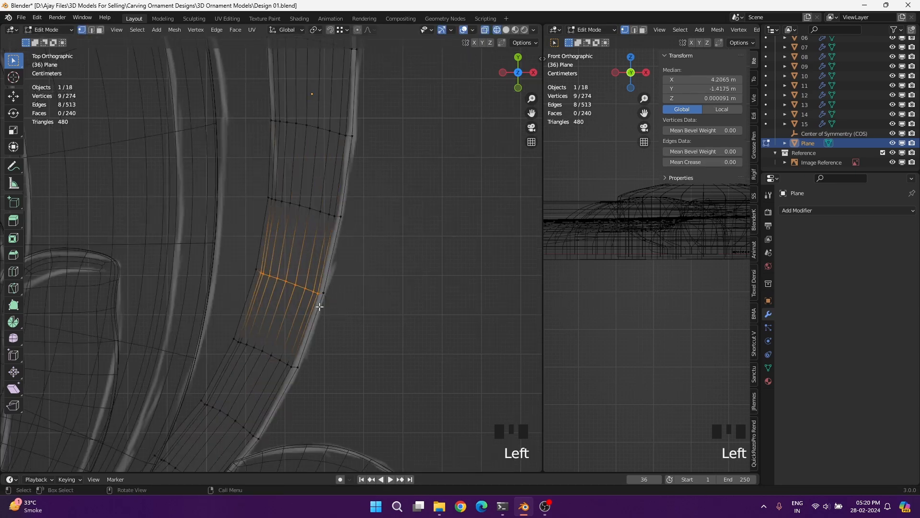
right_click(307, 303)
click(307, 303)
Shift two inner crosswise rows at the stem's bend above the lower leaf into line with their edge vertices.
drag(236, 337, 295, 380)
shift+middle_drag(295, 380, 290, 274)
scroll(357, 220, up, 2)
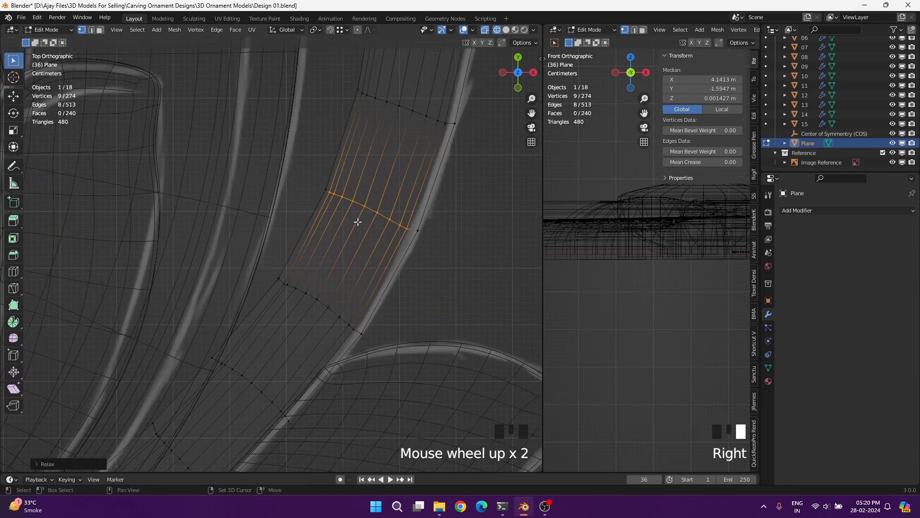
key(g)
click(272, 240)
drag(251, 159, 340, 229)
key(g)
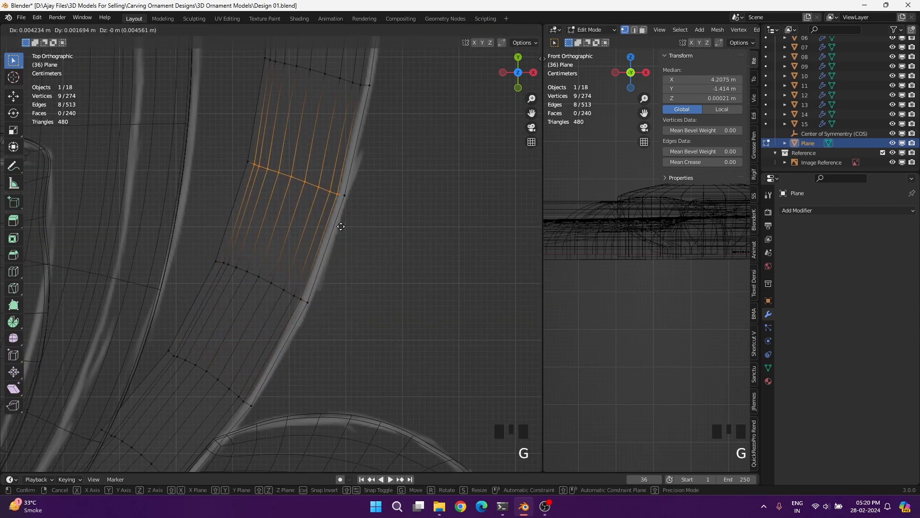
click(341, 226)
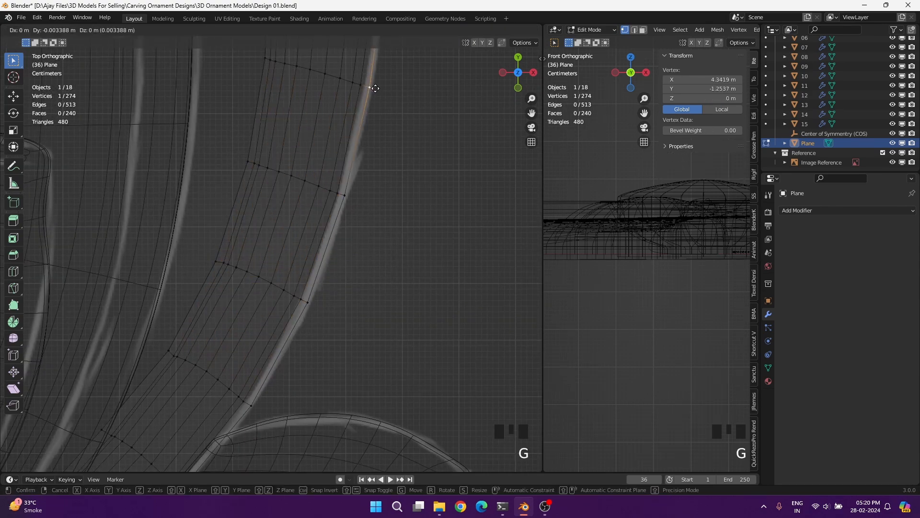
Shift four inner vertices on the scroll side of the crosswise row at the stem's bend to smooth the row.
click(213, 269)
drag(264, 284, 264, 284)
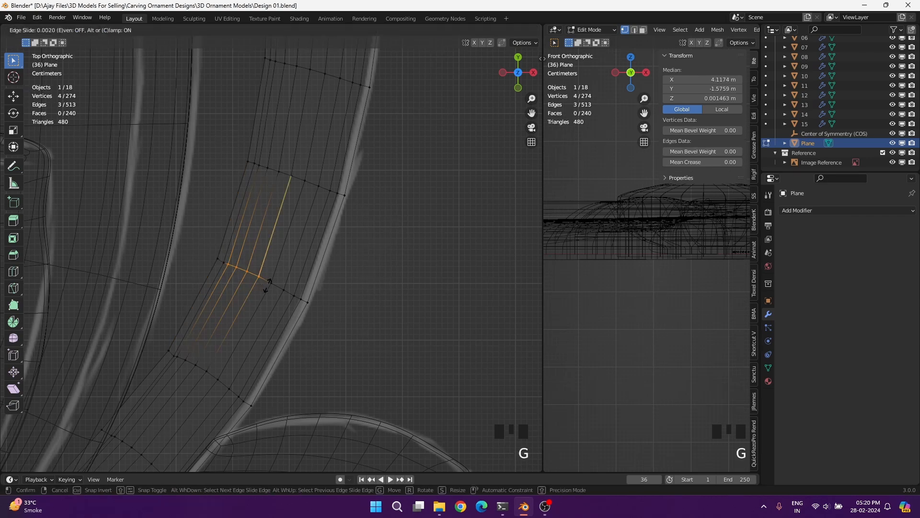
key(g)
click(277, 338)
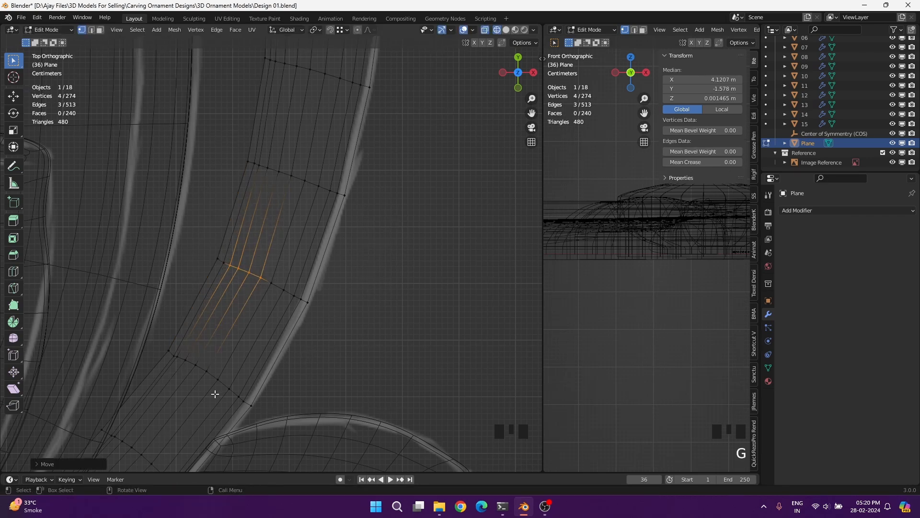
shift+middle_drag(206, 376, 340, 279)
right_click(237, 284)
click(237, 284)
Move single vertices along the stem's scroll-side edge beside the lower leaf into line with their crosswise rows.
key(g)
click(261, 304)
click(267, 273)
key(g)
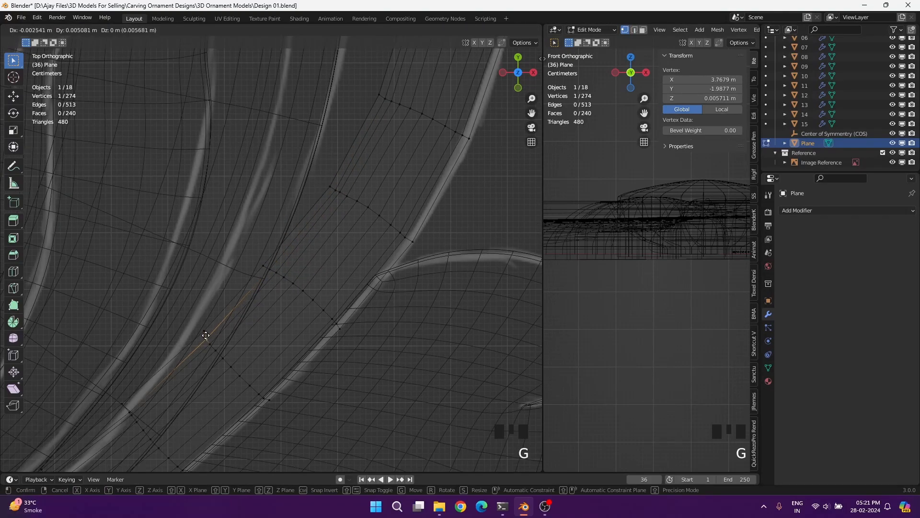
click(205, 335)
shift+middle_drag(131, 425, 286, 327)
click(284, 317)
key(g)
click(251, 333)
key(g)
click(254, 331)
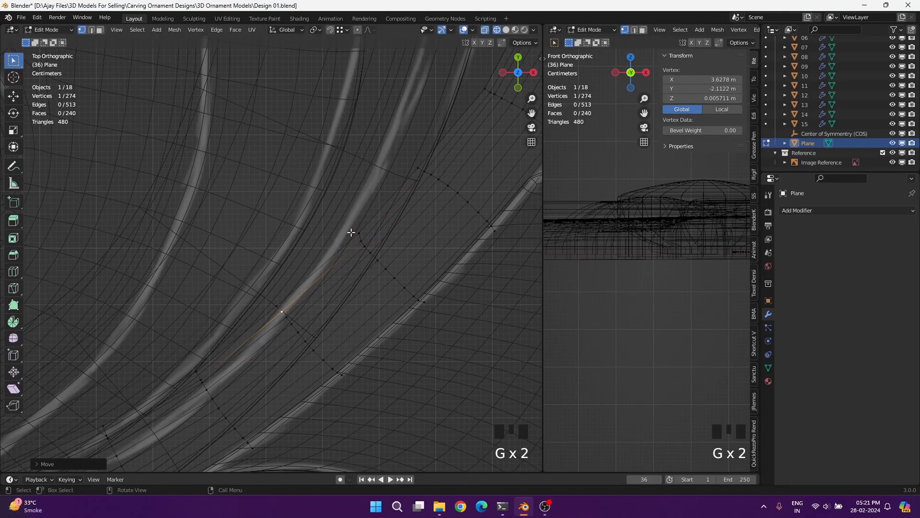
Adjust more single scroll-side vertices farther down the stem toward its lower end so the edge runs evenly.
click(357, 233)
key(g)
click(355, 235)
shift+middle_drag(188, 370, 274, 302)
key(g)
click(251, 325)
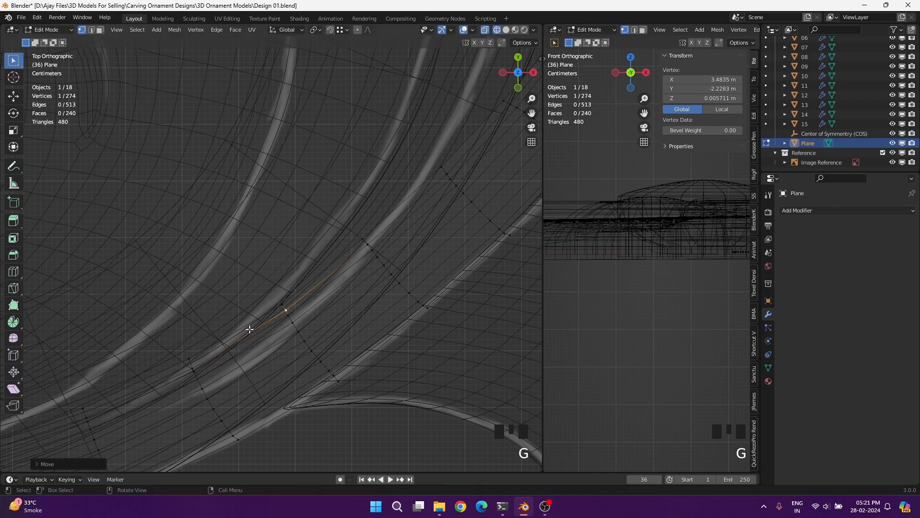
drag(299, 330, 280, 306)
key(g)
click(288, 317)
click(191, 368)
key(g)
click(185, 365)
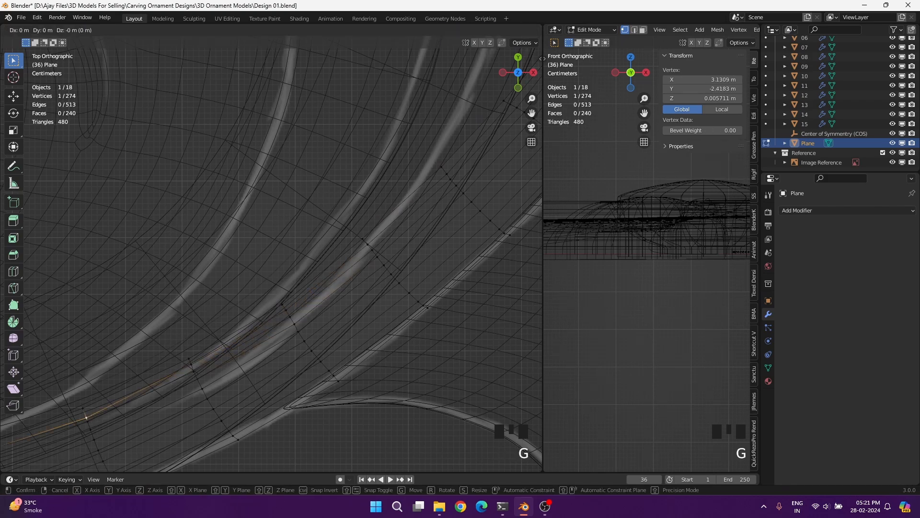
Flatten the whole leaf and stem mesh along Z and raise it to a height of about 0.019 m.
shift+middle_drag(82, 411, 349, 267)
scroll(150, 346, up, 2)
scroll(149, 347, down, 4)
shift+middle_drag(149, 346, 374, 206)
key(a)
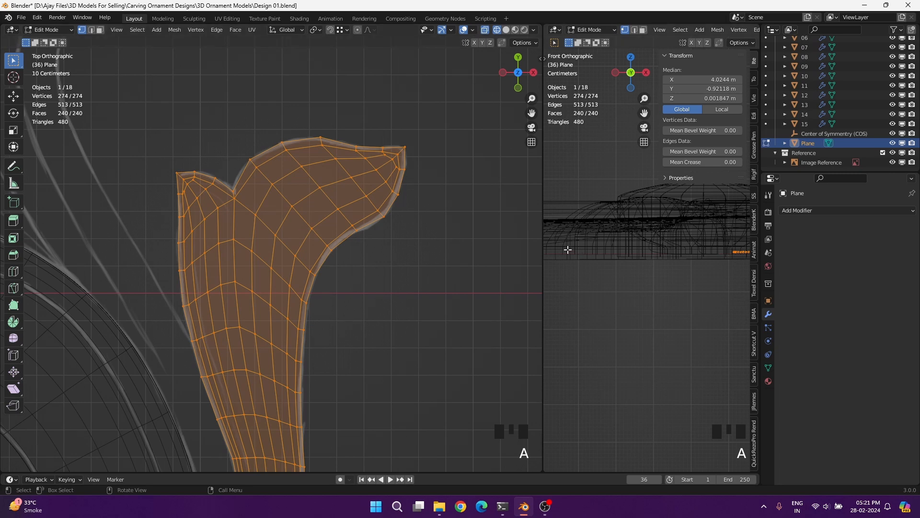
shift+middle_drag(670, 268, 727, 269)
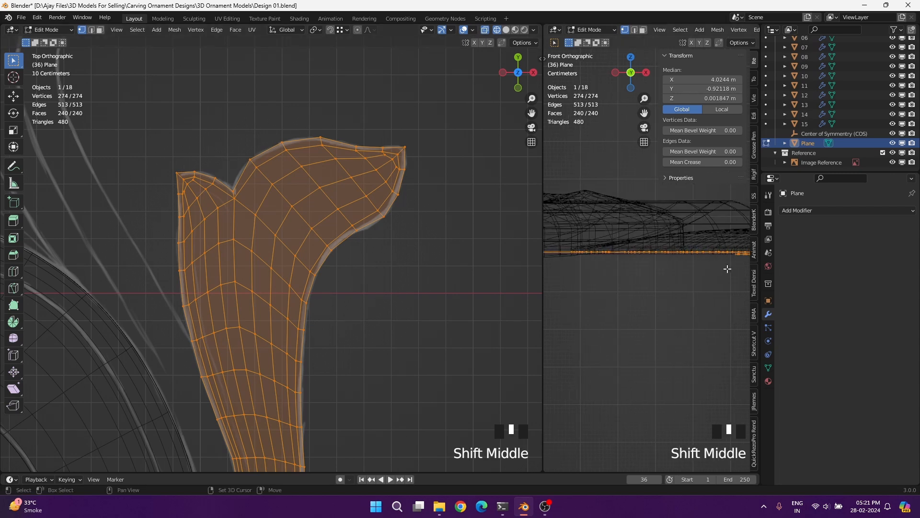
key(s)
click(638, 278)
key(g)
key(z)
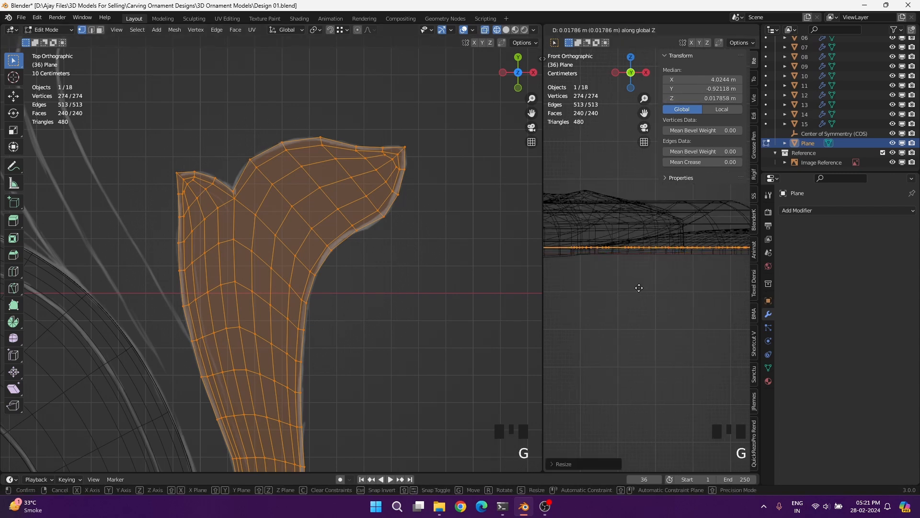
click(645, 287)
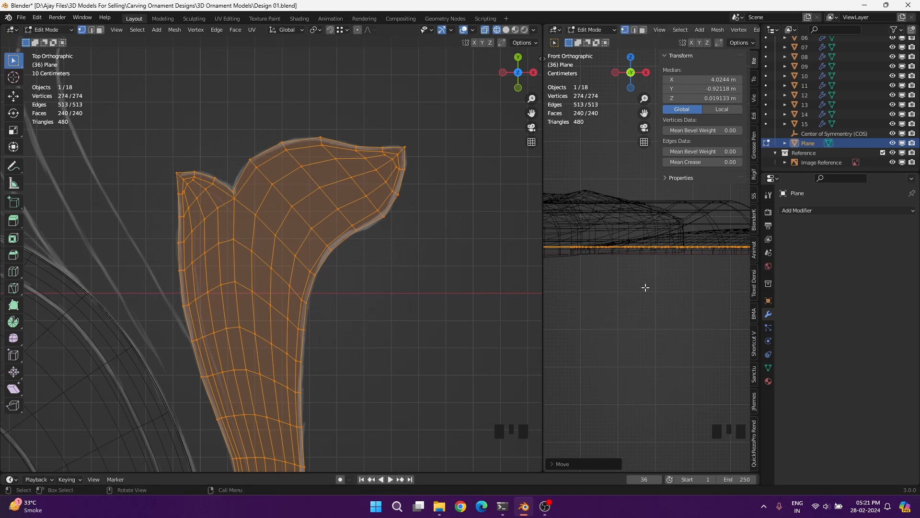
Lower the mesh's outer boundary loop along Z, and raise the entire mesh slightly.
double_click(376, 232)
alt+shift+click(369, 229)
key(g)
key(z)
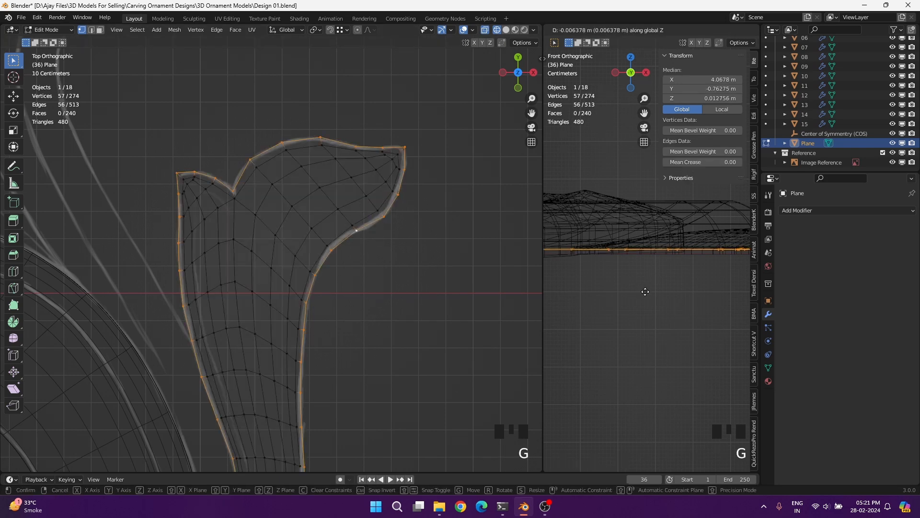
click(647, 293)
key(a)
key(g)
key(z)
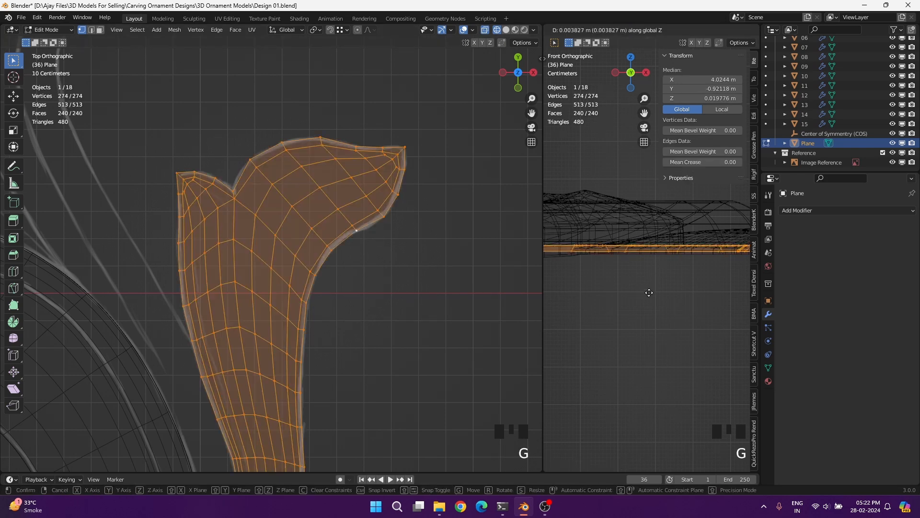
click(654, 290)
Deselect the outer boundary loop and relax all inner vertices of the leaf and stem.
alt+shift+click(396, 215)
right_click(319, 237)
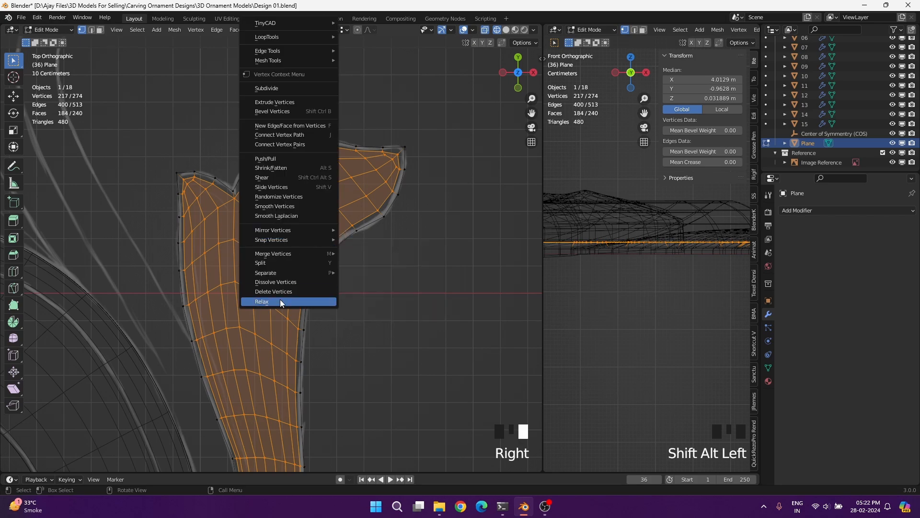
click(281, 300)
Reposition the two outer corner vertices at the stem's lower end to line up with the end row.
shift+middle_drag(369, 316, 376, 192)
scroll(164, 247, up, 4)
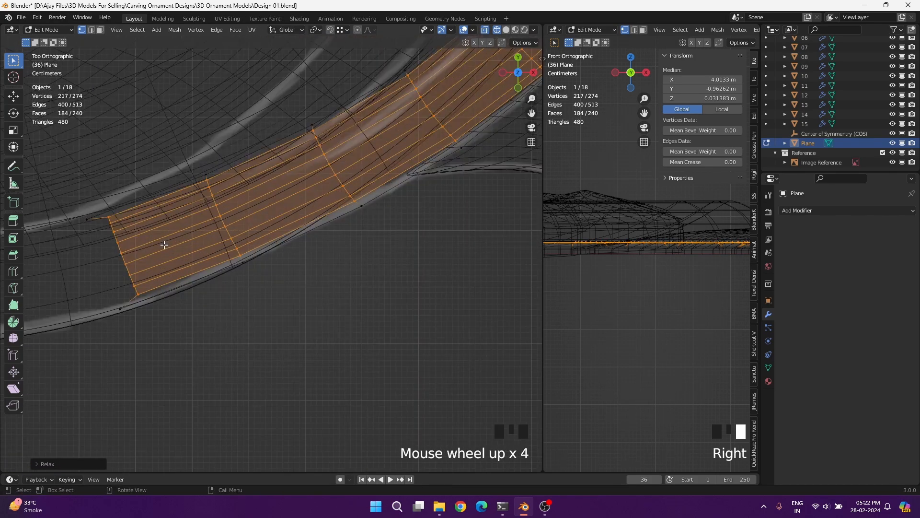
click(58, 338)
key(g)
key(g)
shift+middle_drag(89, 329, 72, 192)
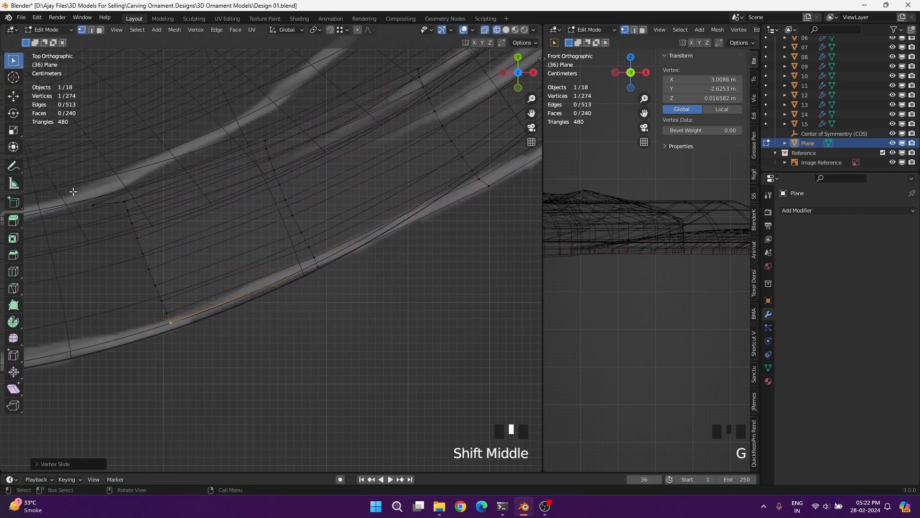
click(116, 180)
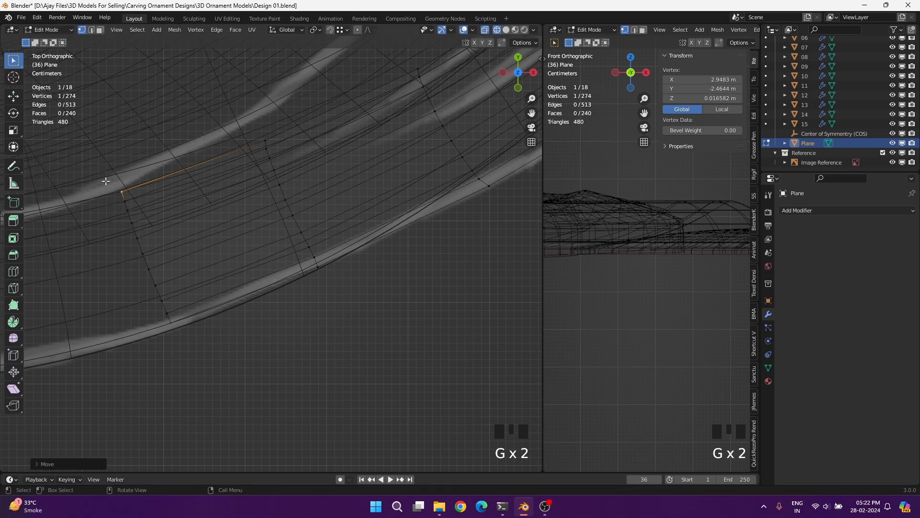
Select all inner vertices except the boundary loop and the stem's end row, and relax them.
alt+shift+click(183, 322)
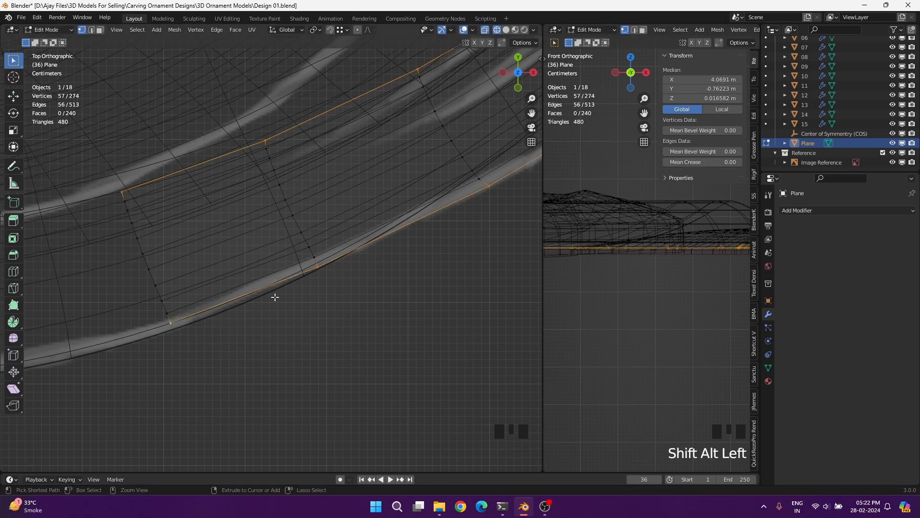
ctrl+drag(110, 191, 178, 320)
key(ctrl+i)
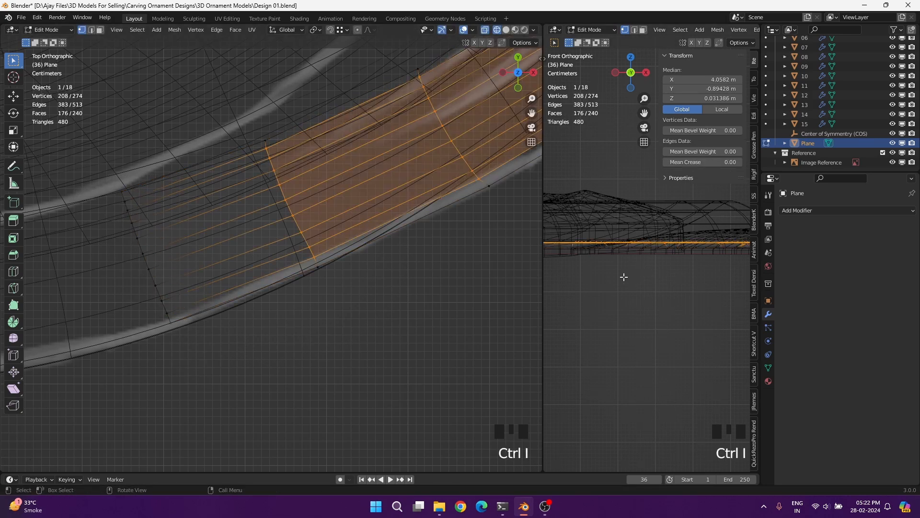
right_drag(624, 277, 586, 308)
Try a series of repeated Relax passes on the inner leaf and stem mesh.
key(shift+r)
key(shift+r)
key(shift+r)
key(shift+r)
key(shift+r)
key(shift+r)
key(shift+r)
key(shift+r)
key(shift+r)
key(shift+r)
key(shift+r)
scroll(397, 308, down, 8)
shift+middle_drag(397, 308, 229, 440)
scroll(284, 242, up, 4)
Undo the last series of Relax passes on the inner mesh.
key(ctrl+z)
key(ctrl+z)
key(ctrl+z)
key(ctrl+z)
key(ctrl+z)
key(ctrl+z)
key(ctrl+z)
key(ctrl+z)
key(ctrl+z)
key(ctrl+z)
Relax the inner leaf and stem vertices again and repeat the relaxation ten more times.
shift+middle_drag(302, 192, 314, 139)
scroll(331, 350, down, 5)
shift+middle_drag(331, 350, 345, 331)
right_drag(615, 268, 585, 302)
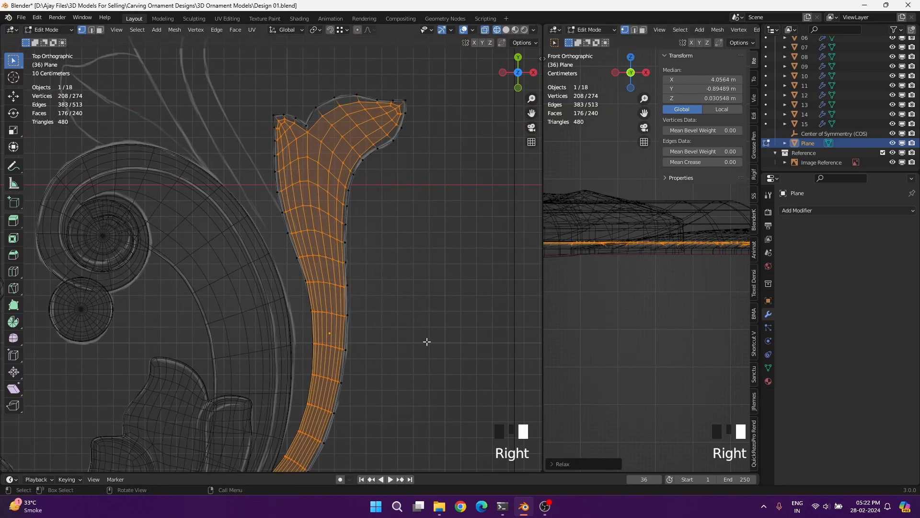
shift+middle_drag(426, 341, 405, 246)
scroll(330, 324, up, 9)
key(shift+r)
key(shift+r)
key(shift+r)
key(shift+r)
key(shift+r)
key(shift+r)
key(shift+r)
key(shift+r)
key(shift+r)
key(shift+r)
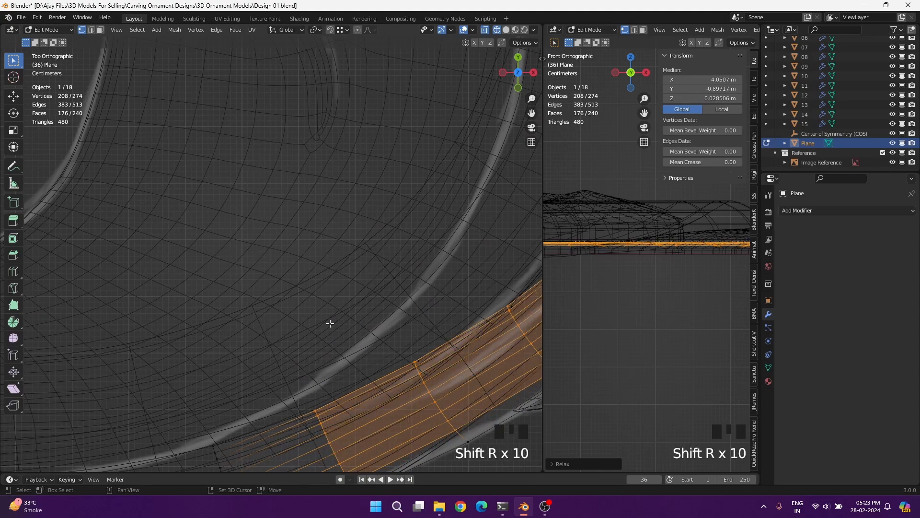
Move and rotate the nine-vertex inner crosswise row nearest the stem's lower end into line with its edge vertices.
shift+middle_drag(622, 267, 622, 248)
scroll(304, 205, up, 4)
drag(308, 186, 390, 411)
key(g)
click(436, 326)
key(r)
click(434, 328)
Display the mesh in solid shading, and move and rotate the next inner crosswise row up the stem.
shift+middle_drag(432, 328, 220, 267)
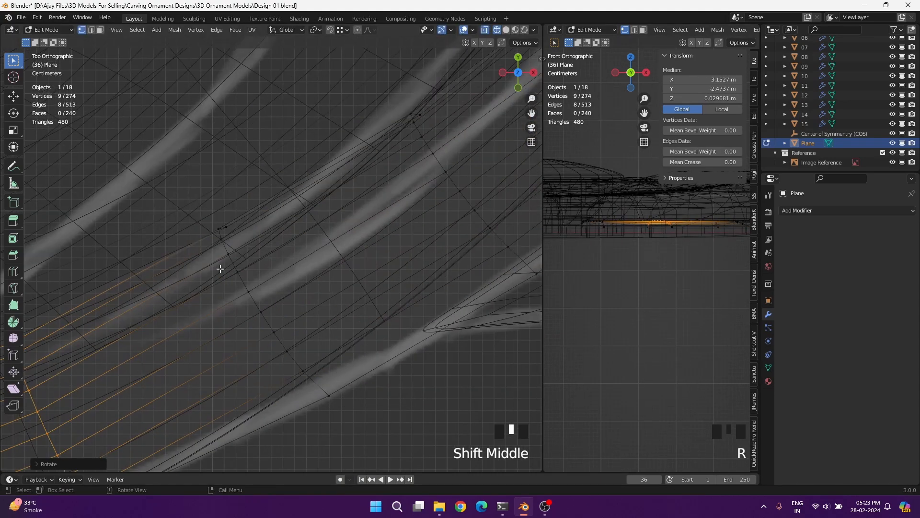
key(alt+z)
key(alt+z)
key(z)
click(223, 242)
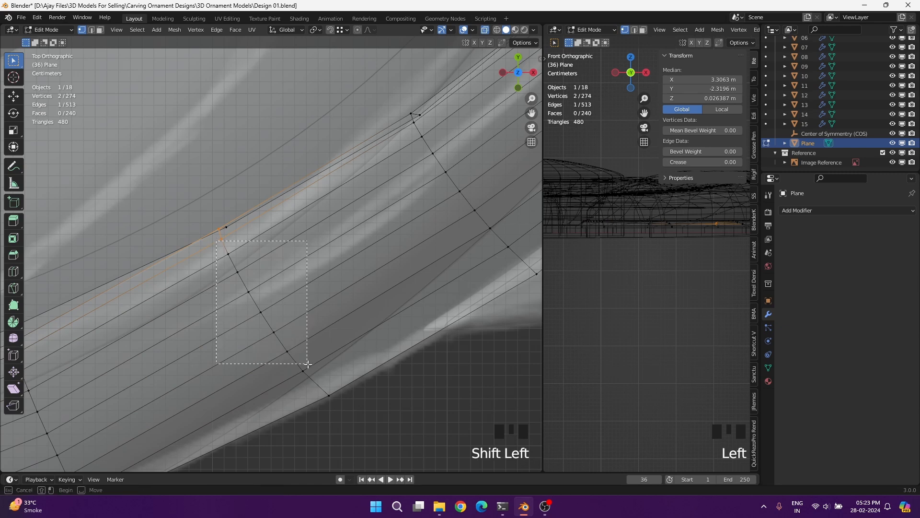
shift+drag(308, 364, 308, 364)
key(g)
click(343, 364)
key(r)
click(354, 372)
Nudge the scroll-side edge vertex and its inner neighbour on that crosswise row into line with the row.
click(226, 242)
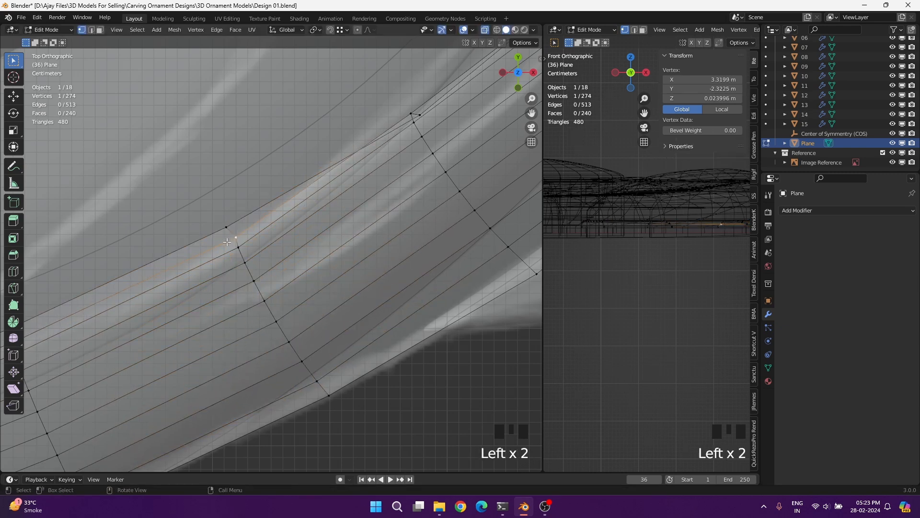
key(g)
click(222, 243)
drag(220, 223, 235, 242)
key(g)
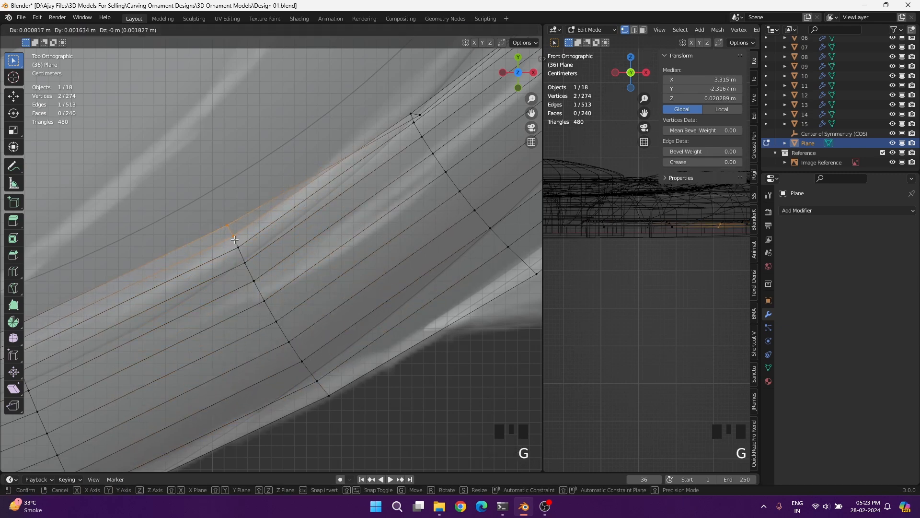
click(237, 243)
Move and rotate the seven middle vertices of the crosswise row near the stem's lower end to straighten it.
scroll(288, 258, down, 2)
shift+middle_drag(319, 270, 327, 232)
drag(106, 379, 146, 302)
shift+drag(92, 281, 112, 300)
key(g)
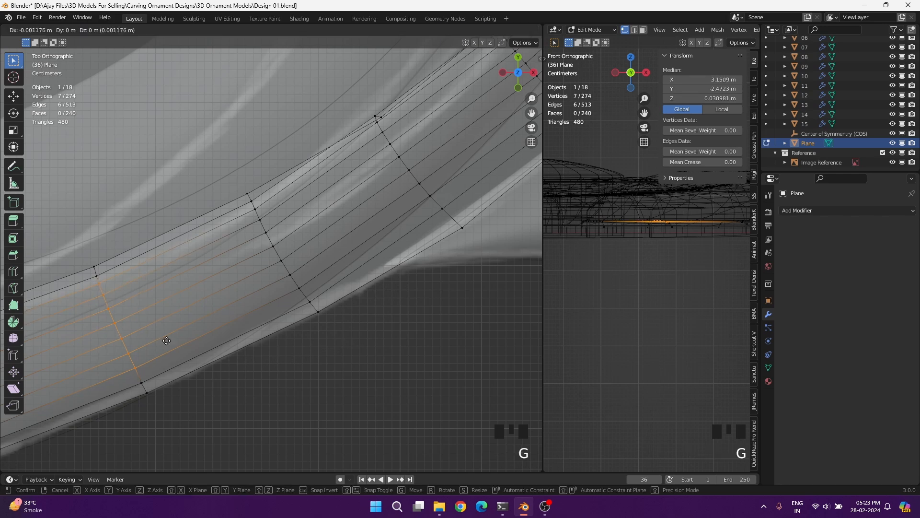
key(r)
click(203, 335)
Move the seven middle vertices of the next crosswise row up the stem into line with the row's outer vertices.
shift+middle_drag(204, 335, 290, 284)
drag(158, 259, 253, 364)
ctrl+drag(258, 372, 231, 349)
key(g)
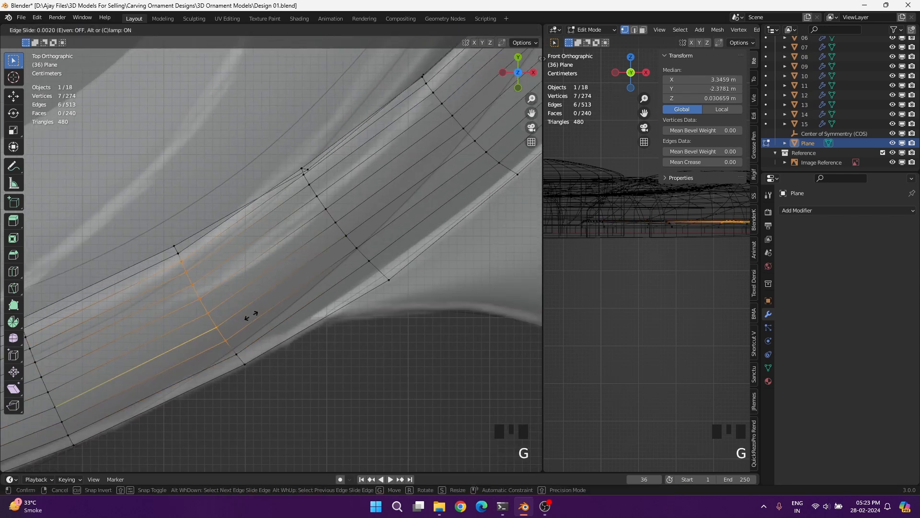
right_click(253, 318)
key(g)
click(219, 268)
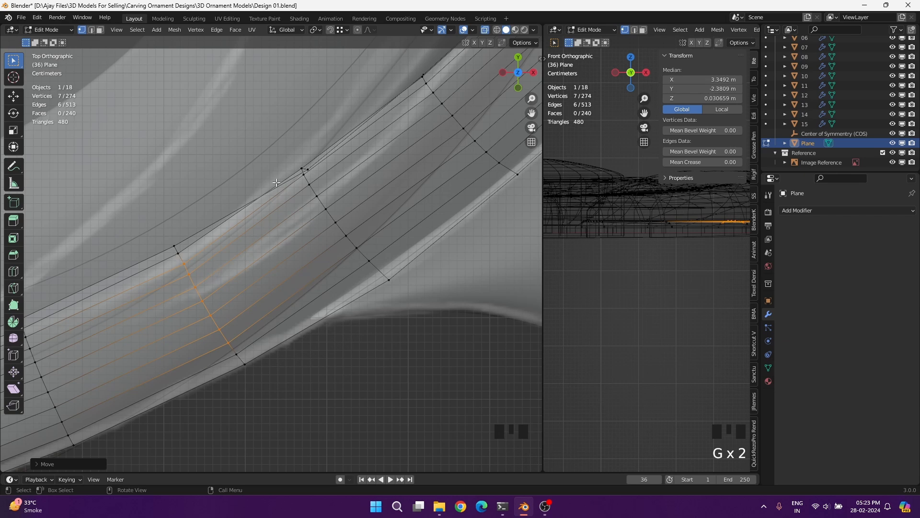
Move the nine inner vertices of each of the following two crosswise rows into line with their edge vertices.
click(302, 169)
shift+drag(298, 172, 378, 265)
key(g)
click(398, 255)
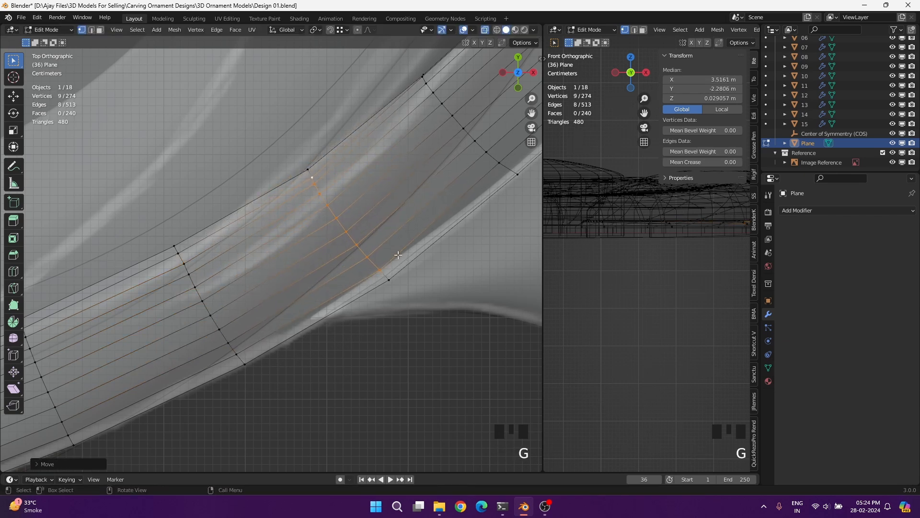
shift+middle_drag(398, 255, 228, 329)
drag(338, 226, 339, 240)
key(g)
click(342, 189)
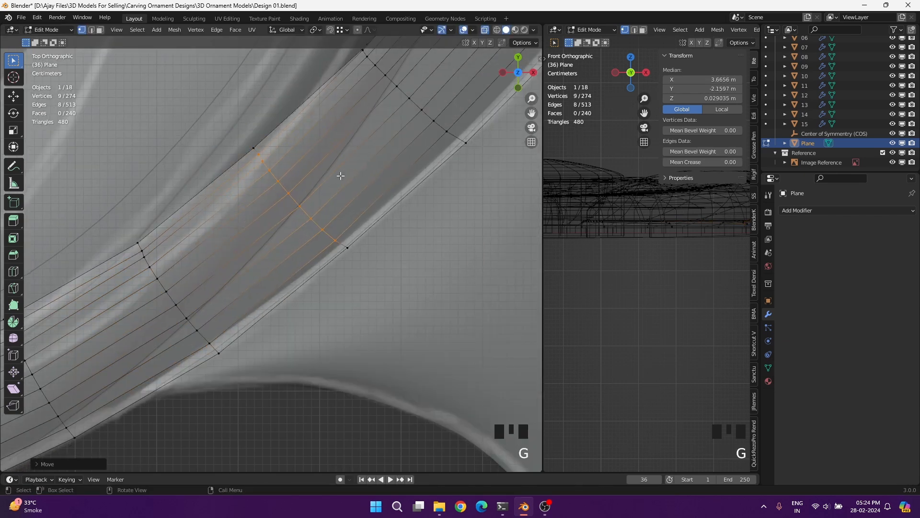
Align the inner vertices of the two crosswise rows just below the stem's upward bend with their edge vertices.
shift+middle_drag(349, 92, 247, 191)
drag(258, 147, 353, 235)
key(g)
click(363, 238)
shift+middle_drag(357, 44, 244, 179)
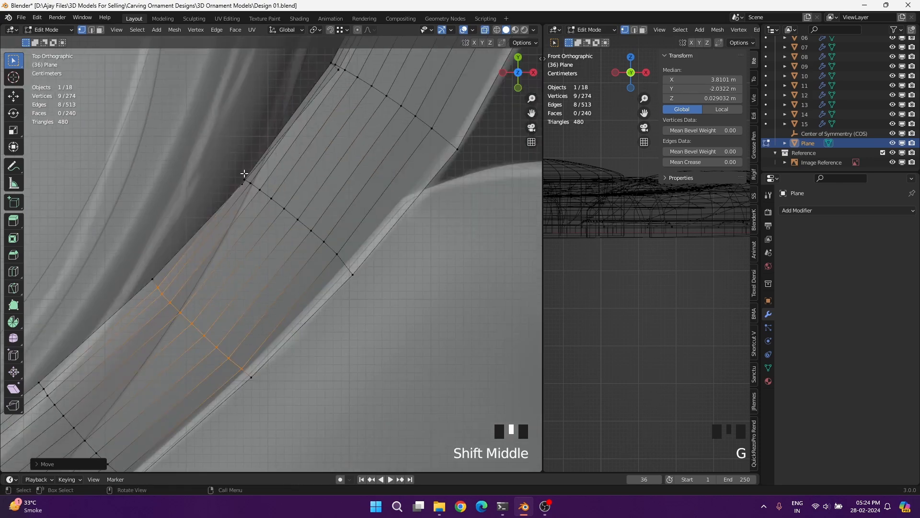
drag(244, 179, 344, 268)
key(g)
click(351, 279)
Move the nine inner vertices of the crosswise row where the stem turns upward into line with its edges.
drag(326, 49, 348, 70)
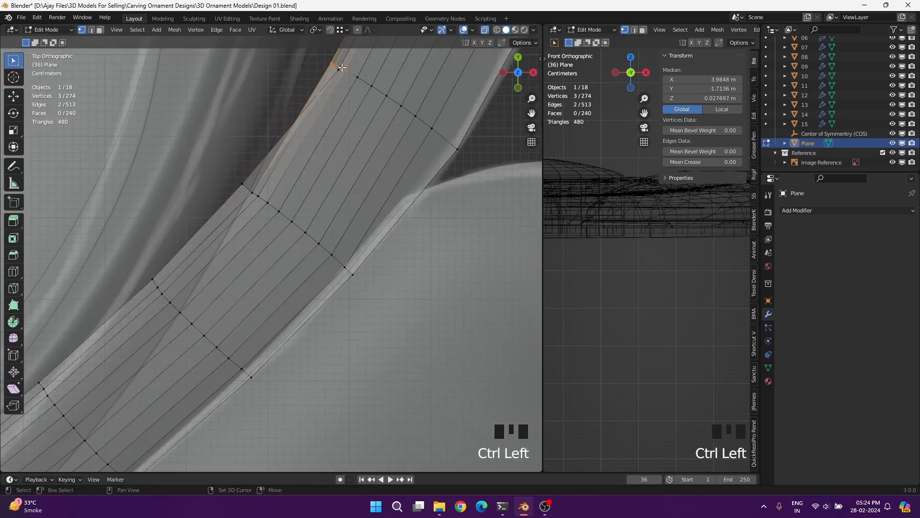
key(g)
click(397, 138)
shift+middle_drag(396, 138, 349, 243)
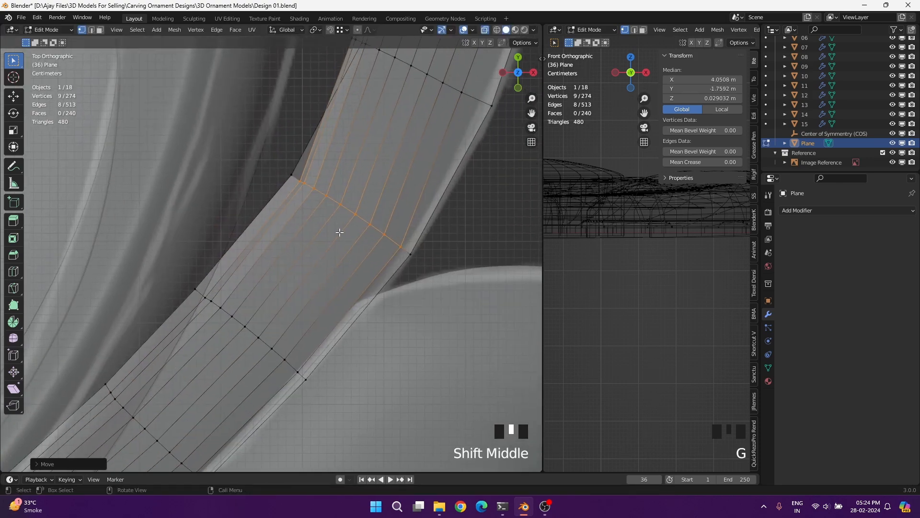
key(g)
click(341, 235)
Nudge the vertices beside the inner-curve edge of that crosswise row to smooth its spacing.
click(301, 184)
key(g)
click(295, 185)
click(294, 185)
key(g)
click(297, 180)
Align the nine inner vertices of the next row above the bend and adjust its inner-curve edge vertex.
shift+middle_drag(320, 86, 268, 168)
drag(290, 112, 304, 123)
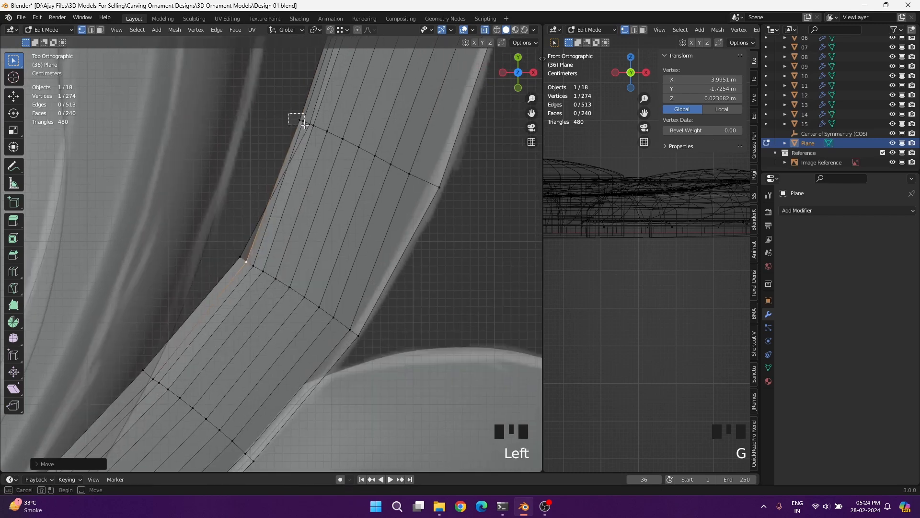
shift+drag(368, 161, 429, 183)
key(g)
click(413, 213)
click(319, 129)
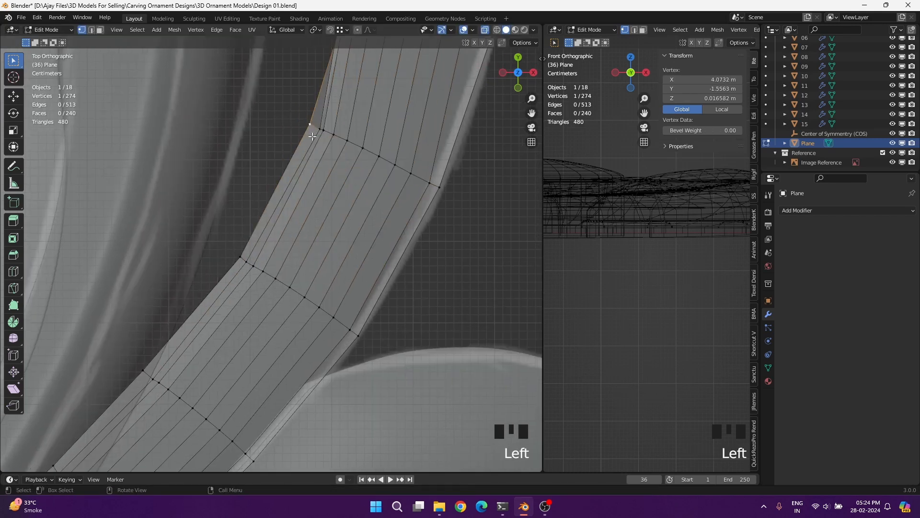
key(g)
click(337, 185)
Move the nine inner vertices of the next row up into line and nudge the one beside the inner-curve edge.
shift+middle_drag(337, 185, 267, 324)
drag(267, 108, 283, 121)
shift+drag(291, 113, 404, 177)
key(g)
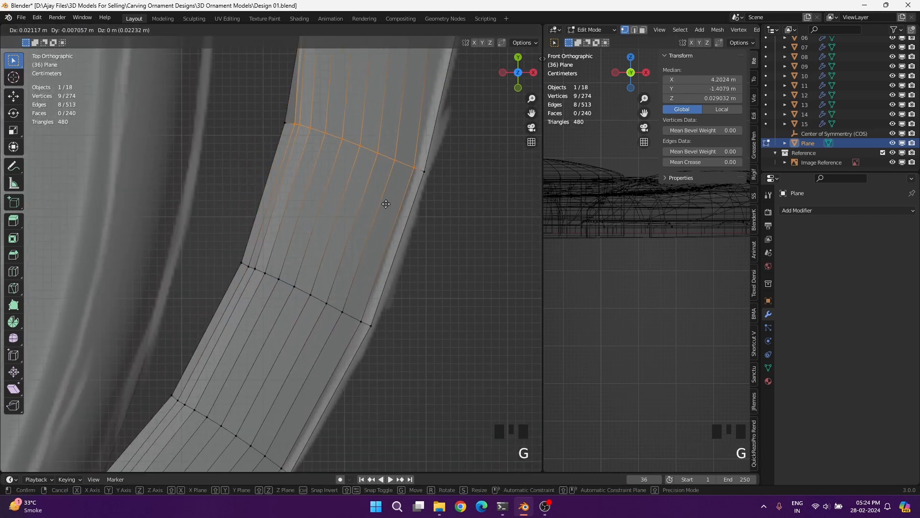
click(387, 204)
key(g)
click(380, 207)
key(g)
click(294, 130)
key(g)
click(287, 132)
Slide the middle vertices along that same crosswise row to space them more evenly.
shift+middle_drag(286, 132, 287, 263)
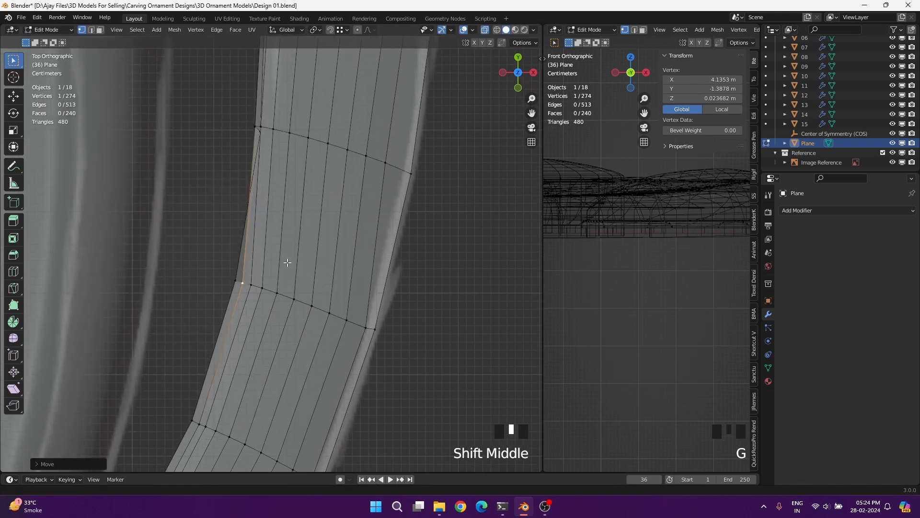
drag(327, 324, 361, 324)
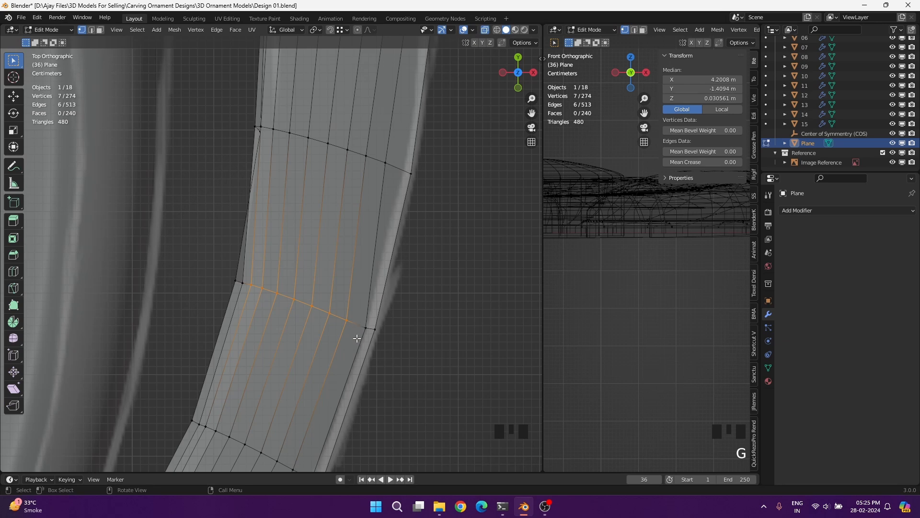
click(346, 322)
key(g)
key(g)
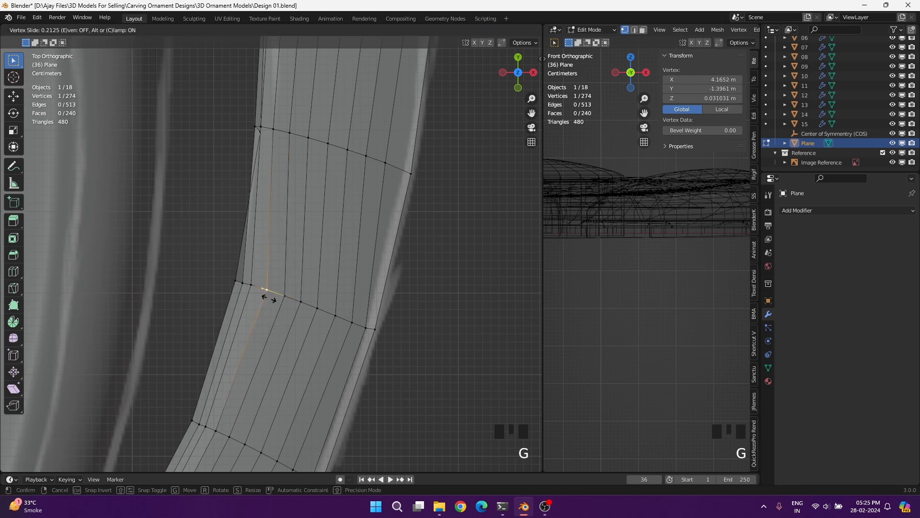
click(245, 293)
Move the nine inner vertices of each of the next two crosswise rows on the upright part into line with their edges.
drag(283, 122, 284, 129)
shift+drag(270, 122, 389, 171)
key(g)
click(396, 200)
shift+middle_drag(345, 139, 320, 399)
click(232, 226)
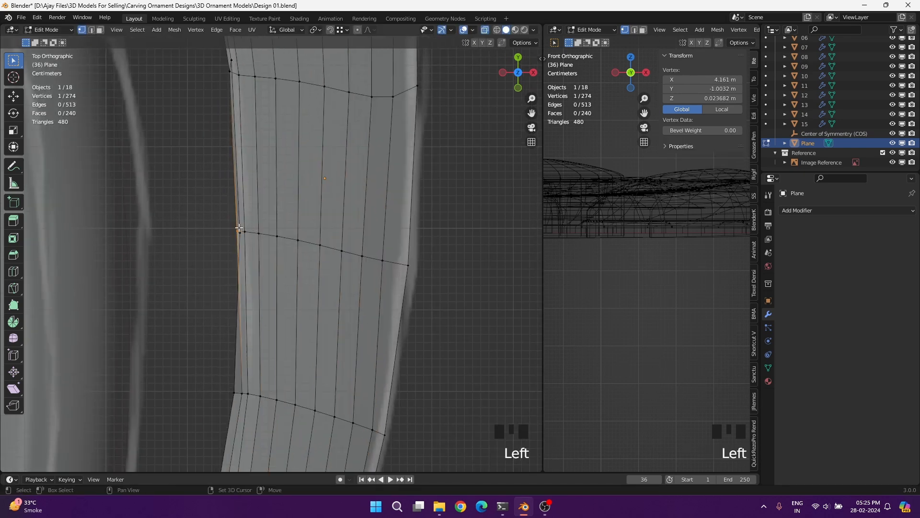
shift+drag(242, 216, 392, 282)
key(g)
click(355, 282)
Align the nine inner vertices of the following crosswise row, where the stem starts leaning back, with its edge vertices.
drag(220, 68, 401, 126)
shift+middle_drag(340, 144, 273, 308)
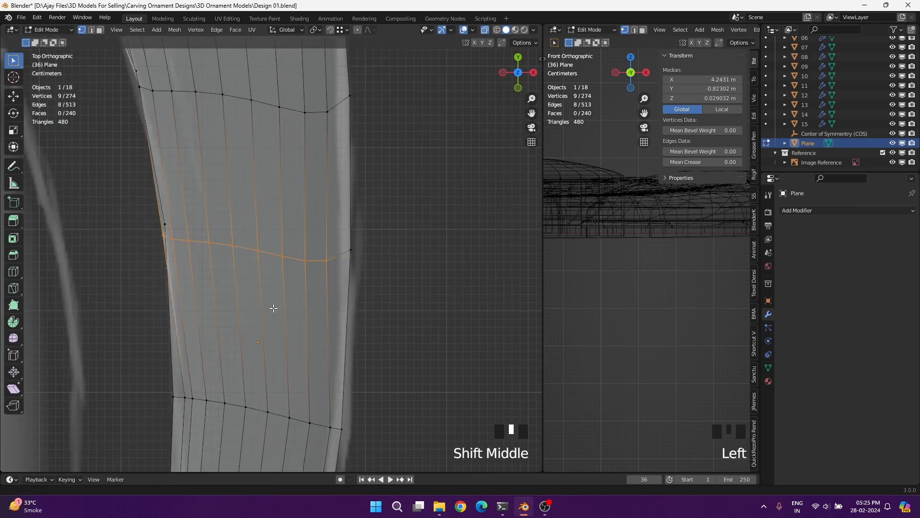
right_click(214, 303)
key(g)
click(227, 287)
Nudge the inner-curve edge vertex, its neighbour and a middle vertex of that row into a smooth line.
click(174, 231)
key(g)
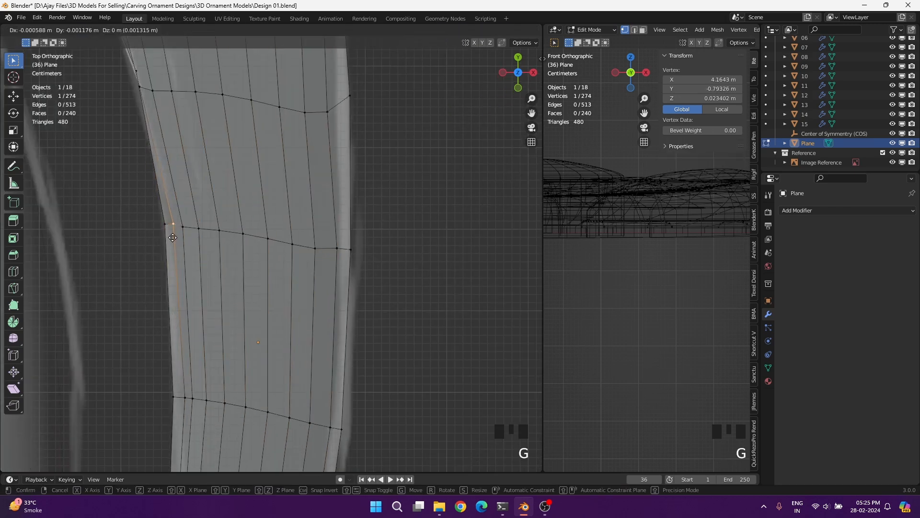
click(172, 236)
click(162, 226)
key(g)
click(160, 230)
click(239, 259)
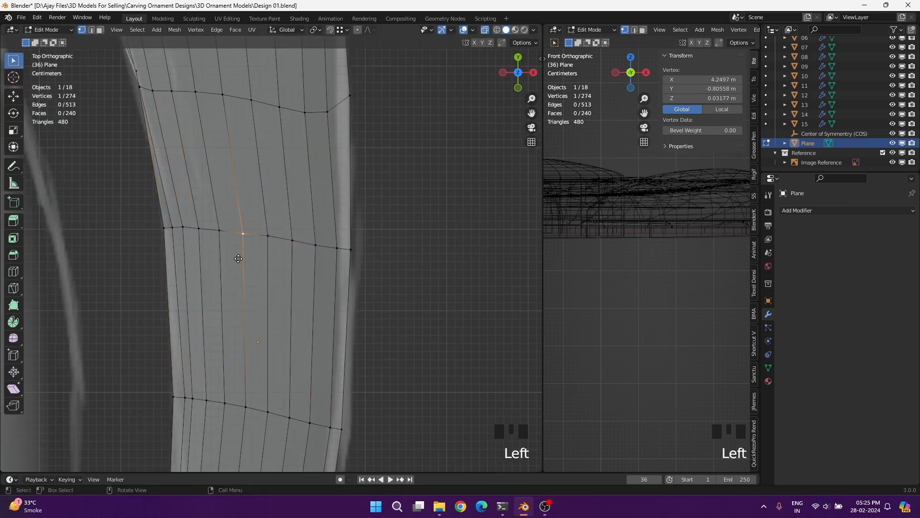
click(199, 252)
Adjust individual inner vertices of the next crosswise row up the stem to even out their spacing.
shift+middle_drag(323, 130, 311, 297)
click(311, 297)
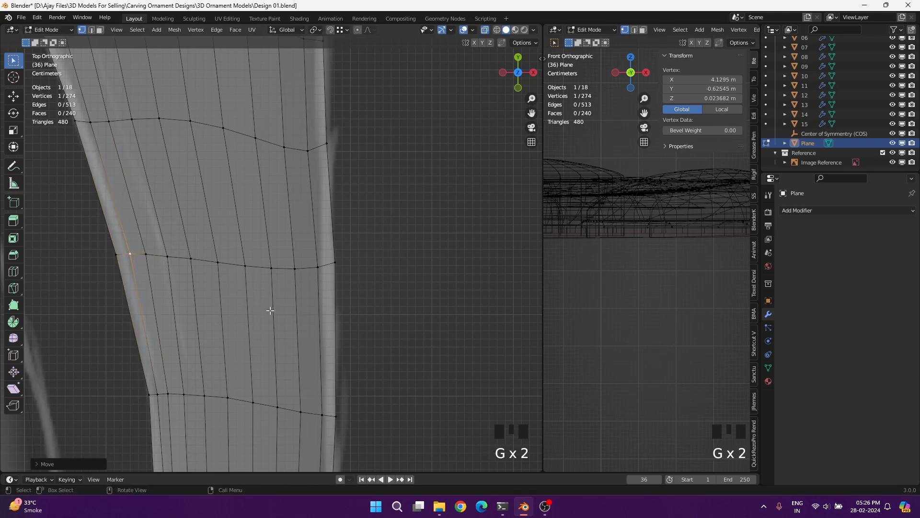
shift+middle_drag(270, 310, 329, 368)
click(309, 394)
click(279, 395)
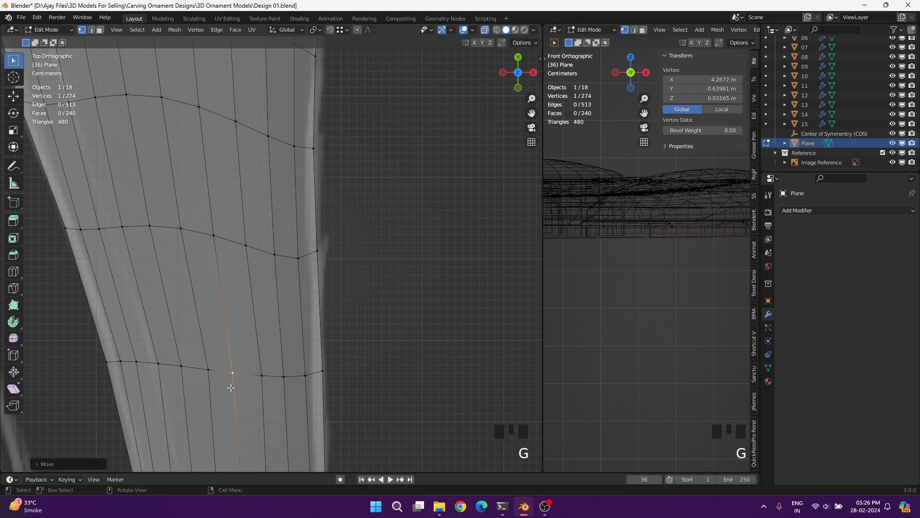
key(g)
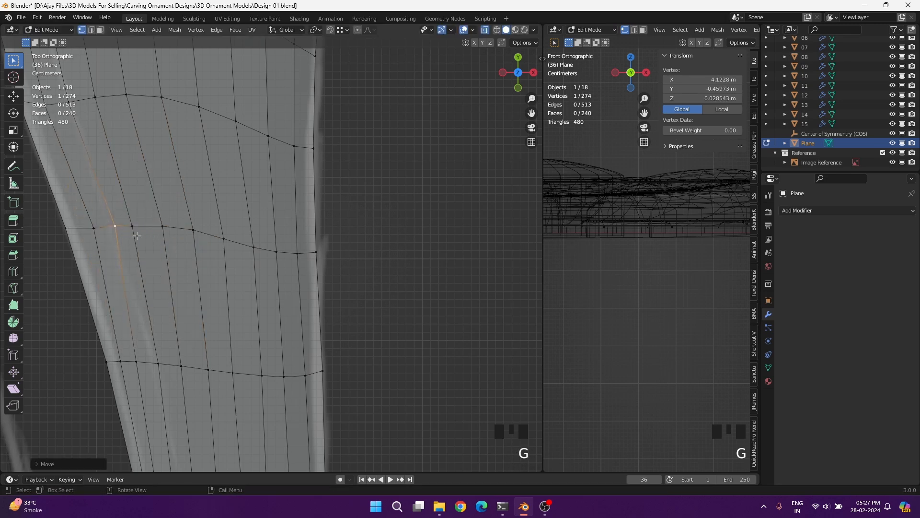
Move the vertex beside the inner-curve edge on the crosswise row above closer to that edge.
shift+middle_drag(96, 238, 161, 247)
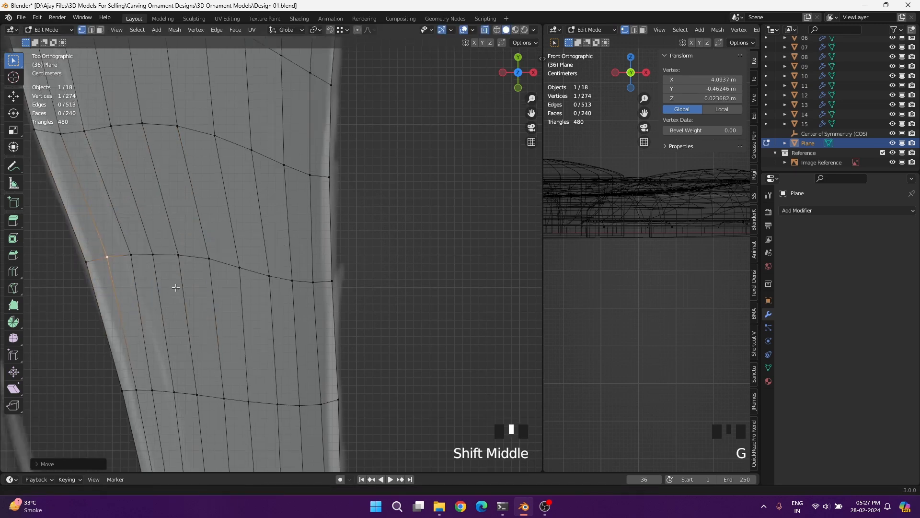
key(g)
click(80, 248)
Shift the middle vertices of the next crosswise row in the widening part of the stem to even their spacing.
click(163, 236)
key(g)
click(165, 234)
click(193, 234)
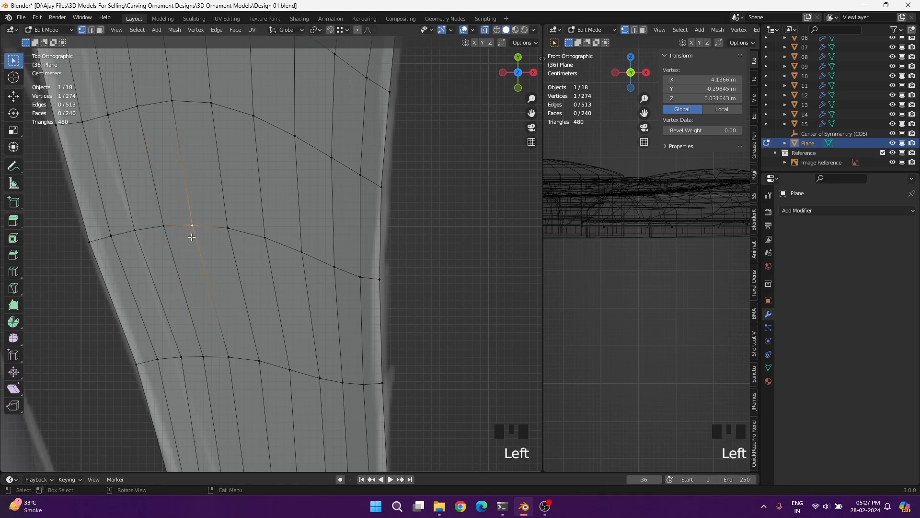
key(g)
click(195, 231)
click(224, 235)
key(g)
click(298, 260)
click(270, 248)
key(g)
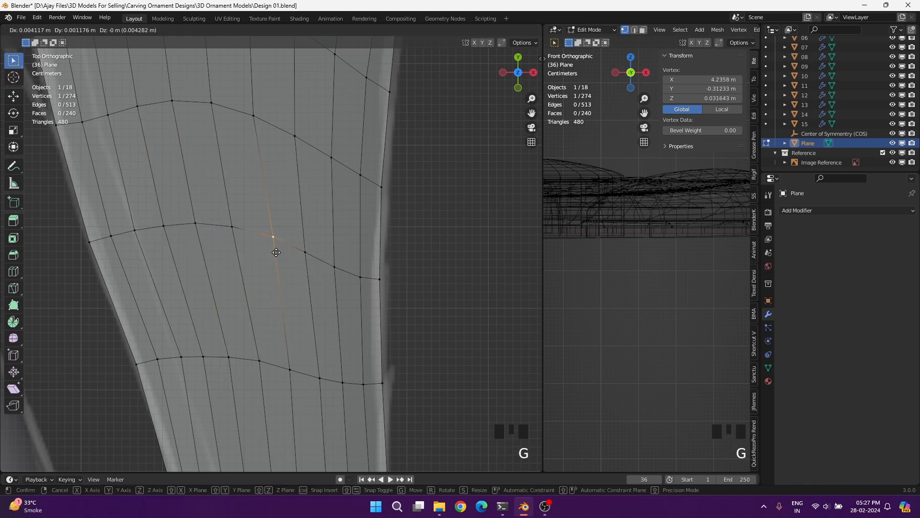
click(274, 249)
Fine-tune the middle and inner-curve-side vertices of the same crosswise row for a smooth, evenly spaced line.
click(240, 243)
key(g)
click(245, 244)
click(195, 233)
click(140, 241)
key(g)
click(144, 240)
click(166, 240)
key(g)
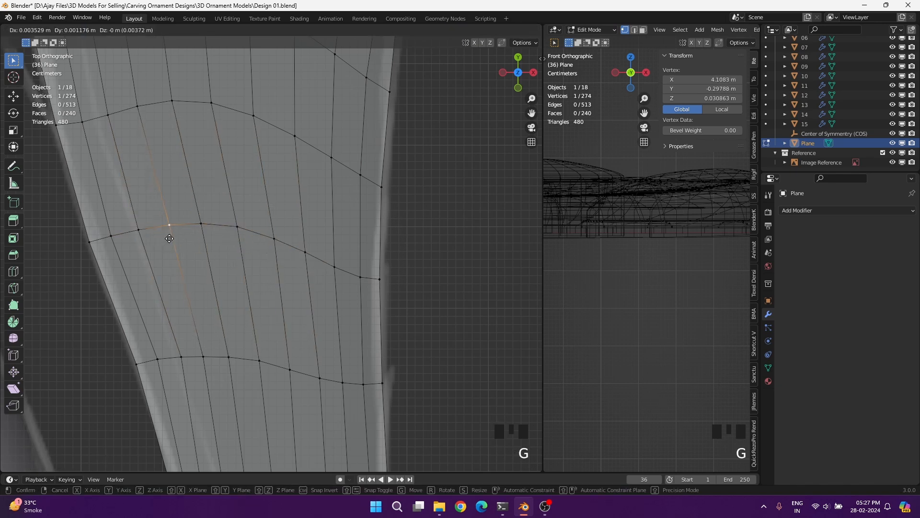
click(169, 238)
Nudge the two vertices beside the inner-curve edge of the next crosswise row toward that edge.
shift+middle_drag(251, 263, 315, 401)
click(111, 281)
click(111, 285)
click(146, 268)
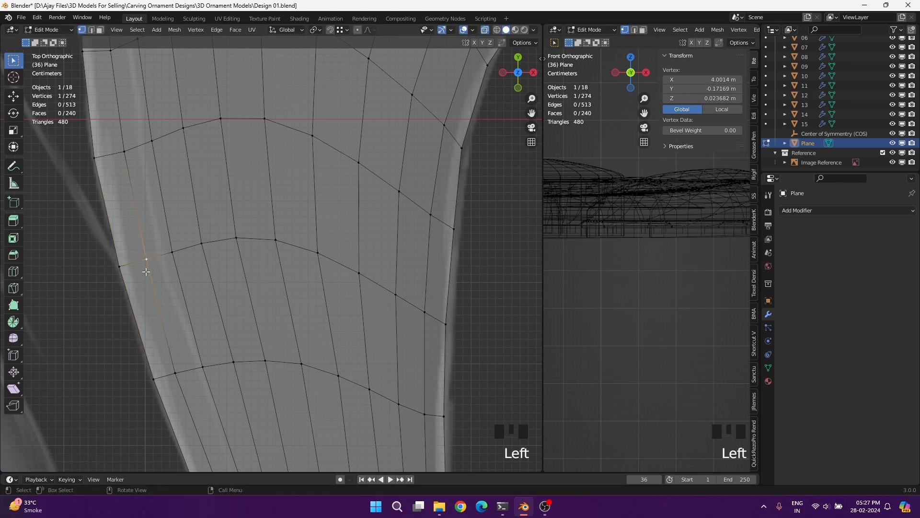
key(g)
click(146, 268)
click(174, 268)
key(g)
click(174, 268)
Adjust the inner-curve edge vertex of the crosswise row nearest the X axis.
shift+middle_drag(174, 267, 186, 383)
click(169, 293)
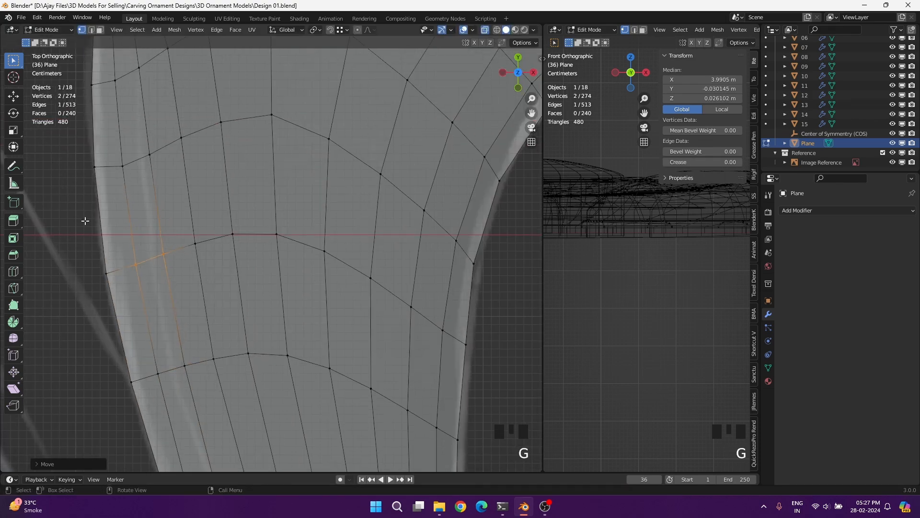
click(106, 274)
shift+middle_drag(97, 275, 91, 323)
Select the central lengthwise vertex loops of the stem in a perspective view and raise them along Z.
shift+middle_drag(187, 272, 302, 349)
scroll(178, 370, down, 6)
scroll(302, 349, down, 3)
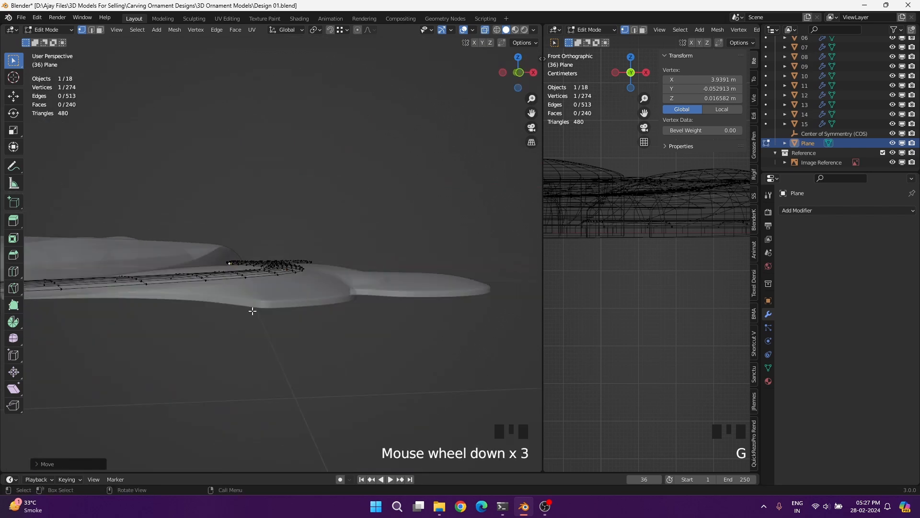
scroll(251, 313, up, 3)
scroll(341, 345, down, 2)
middle_drag(288, 319, 292, 371)
alt+shift+click(281, 391)
alt+shift+click(275, 389)
alt+shift+click(257, 377)
scroll(292, 370, up, 3)
mouse_move(386, 392)
shift+middle_down()
mouse_move(403, 397)
mouse_move(394, 384)
shift+middle_up()
alt+shift+click(408, 390)
alt+shift+click(404, 397)
shift+middle_drag(394, 383, 372, 370)
alt+shift+click(424, 312)
key(g)
key(z)
click(373, 365)
Add the adjacent lengthwise loop on each side to the selection and raise the selected loops further along Z.
alt+shift+click(425, 331)
alt+shift+click(338, 302)
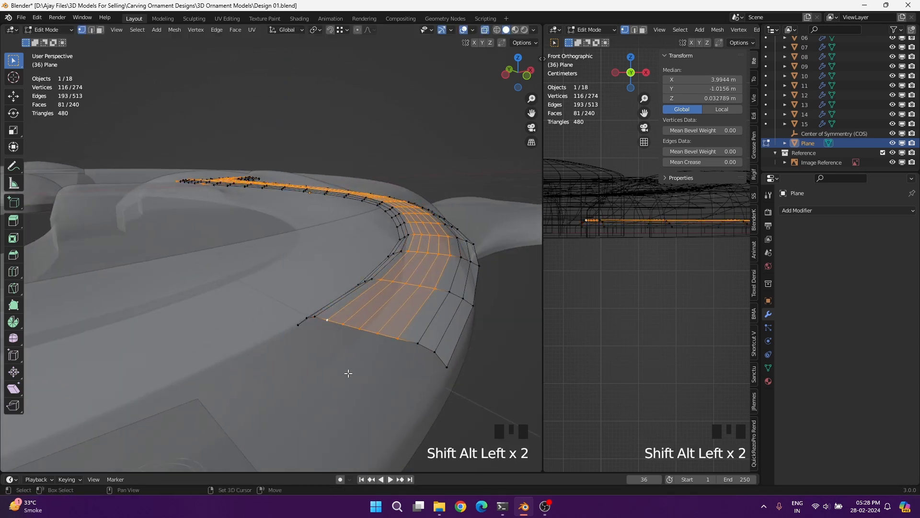
key(g)
key(z)
click(350, 382)
middle_drag(349, 382, 374, 334)
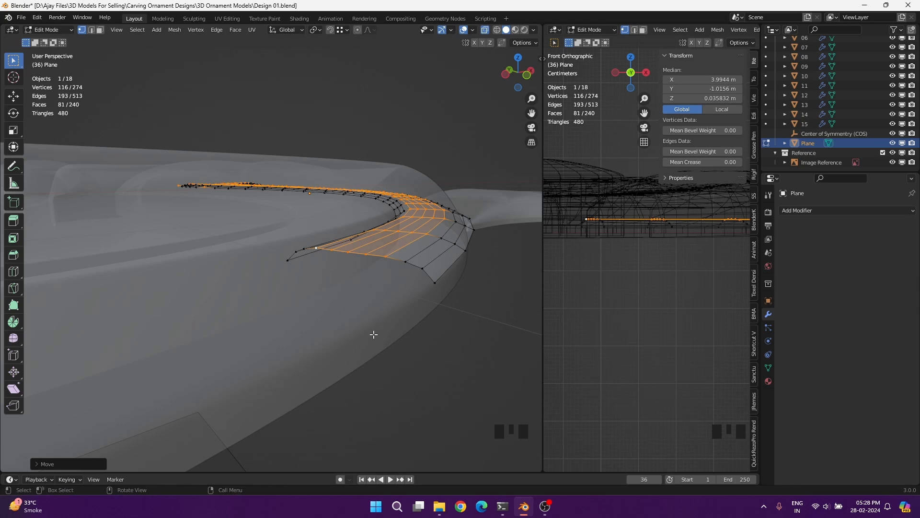
key(g)
key(z)
click(374, 331)
Extend the selection by the next outer lengthwise loop on both sides and raise it slightly along Z.
alt+shift+click(415, 256)
alt+shift+click(309, 252)
key(g)
key(z)
click(318, 288)
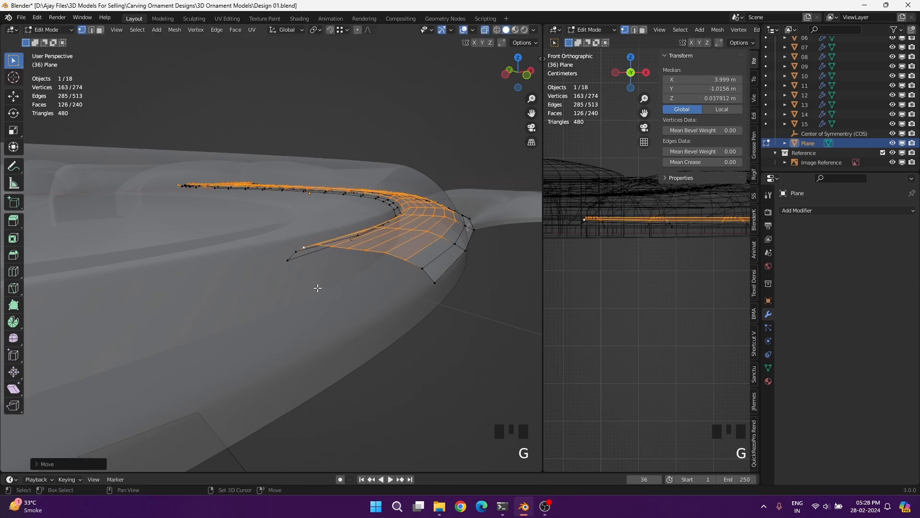
Raise the selected stem loops along Z, extending the selection by the next outer lengthwise loops and raising it slightly again.
key(g)
key(z)
click(319, 287)
alt+shift+click(320, 288)
alt+shift+click(325, 293)
key(g)
key(z)
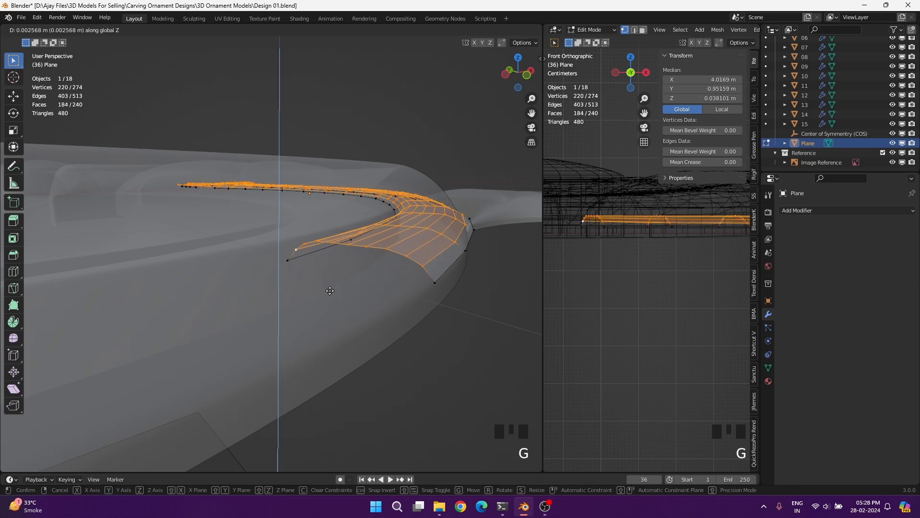
click(330, 291)
Drop the outer lengthwise loops from the selection in stages, raising the remaining central stem loops along Z each time.
alt+shift+click(430, 261)
alt+shift+click(414, 251)
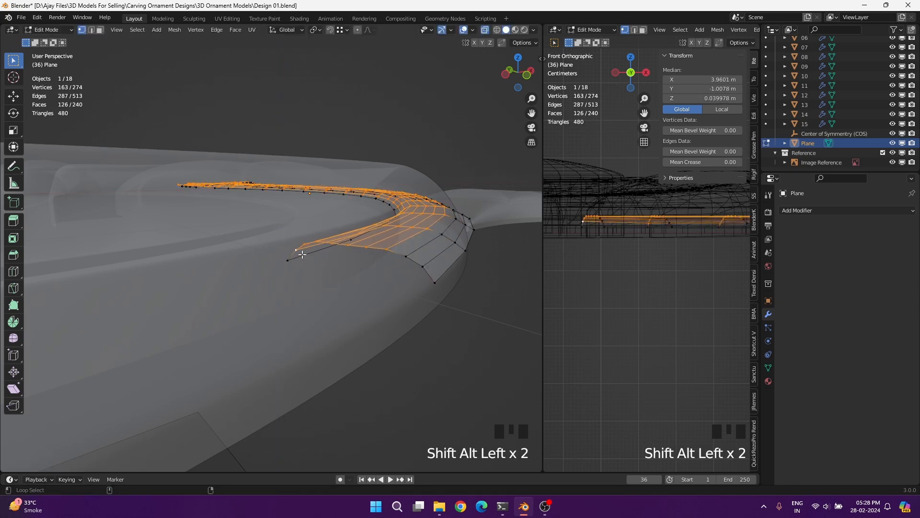
key(g)
key(z)
click(340, 288)
alt+shift+click(349, 283)
alt+shift+click(354, 279)
key(g)
key(z)
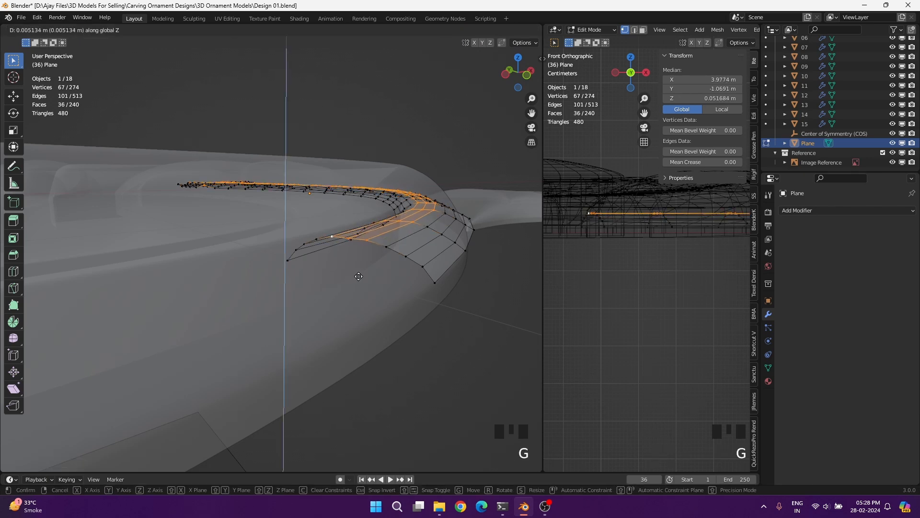
click(358, 276)
Narrow the selection to the stem's innermost crest loops and raise them along Z.
alt+shift+click(351, 242)
alt+shift+click(348, 238)
key(ctrl+z)
key(ctrl+z)
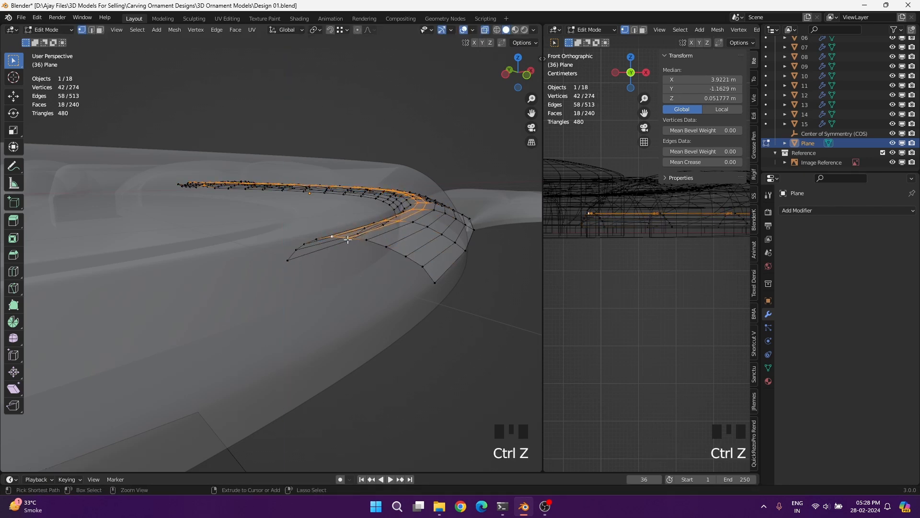
middle_drag(348, 239, 354, 262)
alt+shift+click(359, 353)
key(g)
key(z)
click(370, 402)
Level the stray raised boundary vertex of the leaf with the neighbouring outline vertices.
middle_drag(369, 403, 353, 57)
key(g)
click(370, 402)
scroll(274, 266, up, 4)
scroll(331, 372, down, 3)
click(244, 335)
shift+click(244, 335)
shift+click(244, 335)
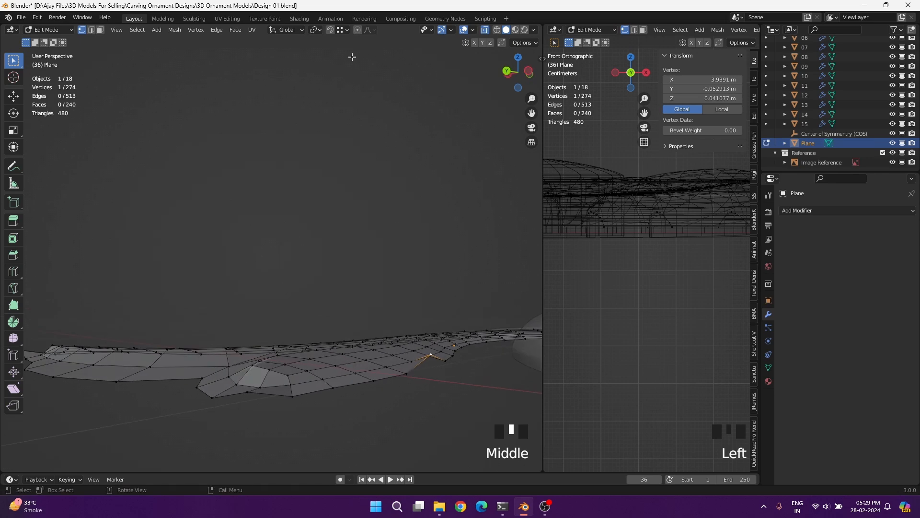
Select the complete leaf and stem boundary loop and flatten it by scaling to 0 along Z.
alt+shift+click(393, 381)
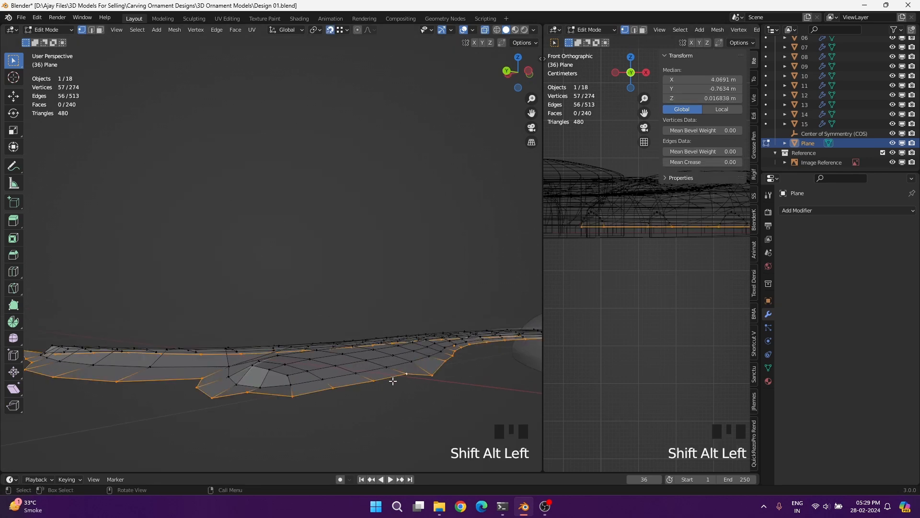
click(717, 98)
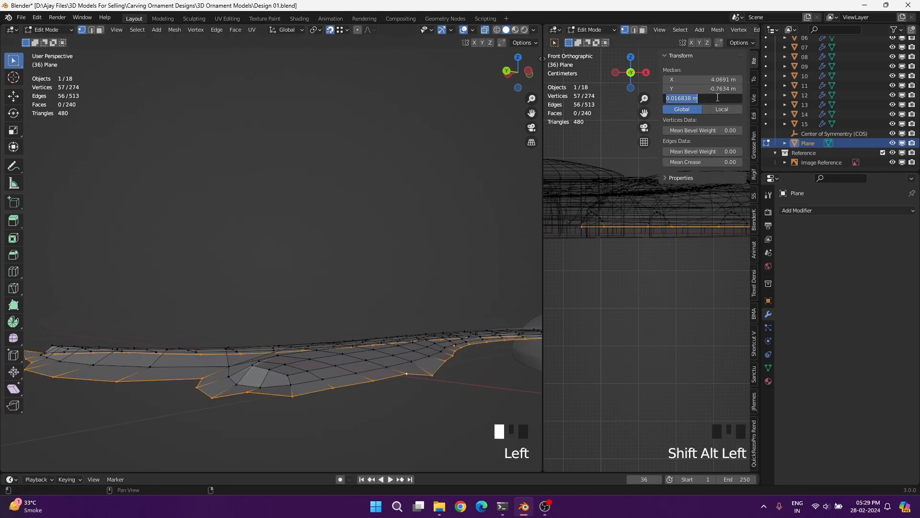
click(390, 283)
key(s)
key(z)
key(0)
click(389, 282)
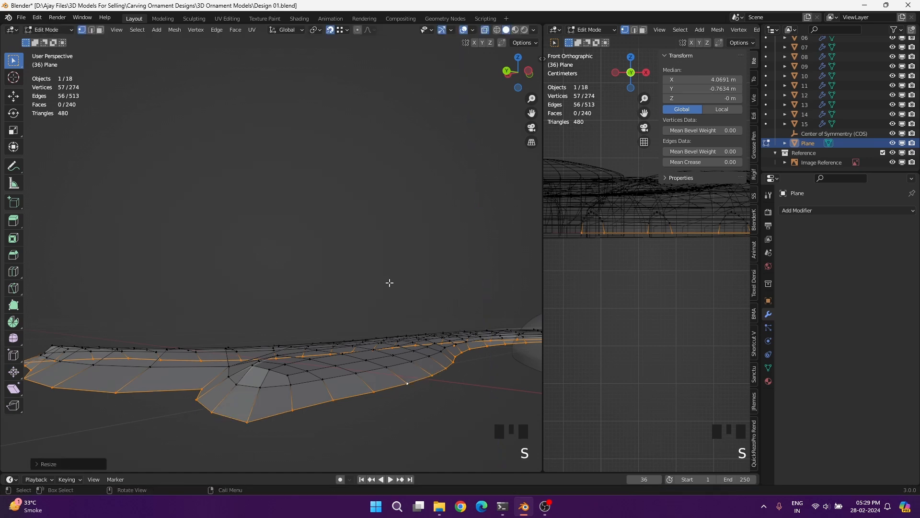
Raise the flattened boundary loop about 0.019 m along Z and extrude it downward into a side wall.
key(g)
key(z)
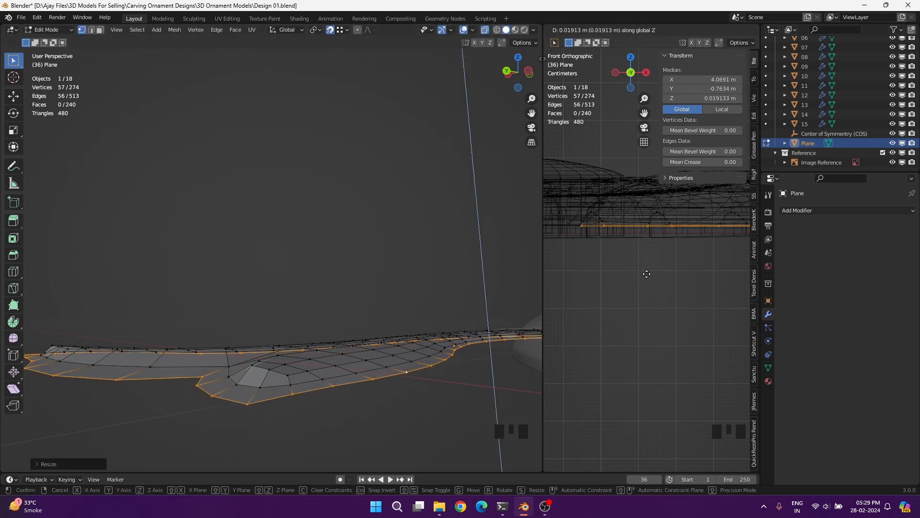
click(647, 274)
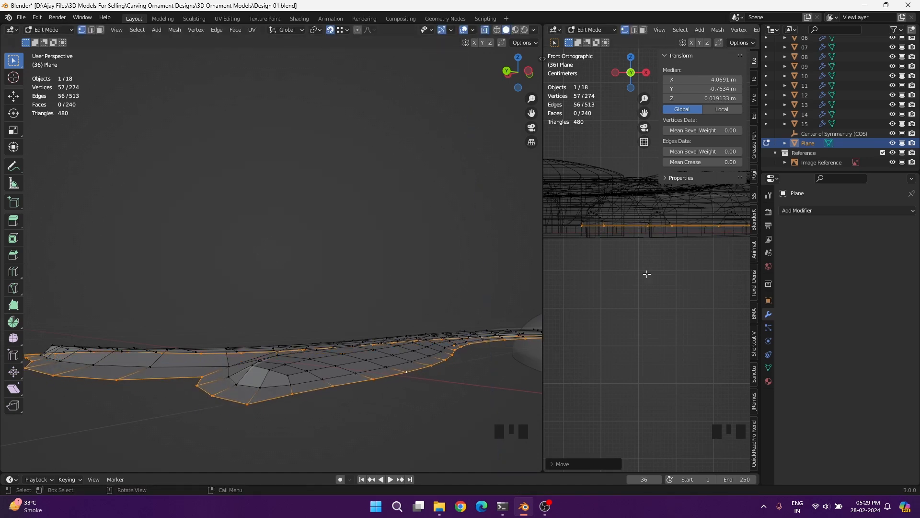
click(722, 96)
Select the lengthwise loop beside the stem's inner boundary edge and raise it about 0.003 m along Z.
alt+shift+click(267, 392)
middle_drag(267, 392, 376, 248)
scroll(345, 301, down, 2)
key(g)
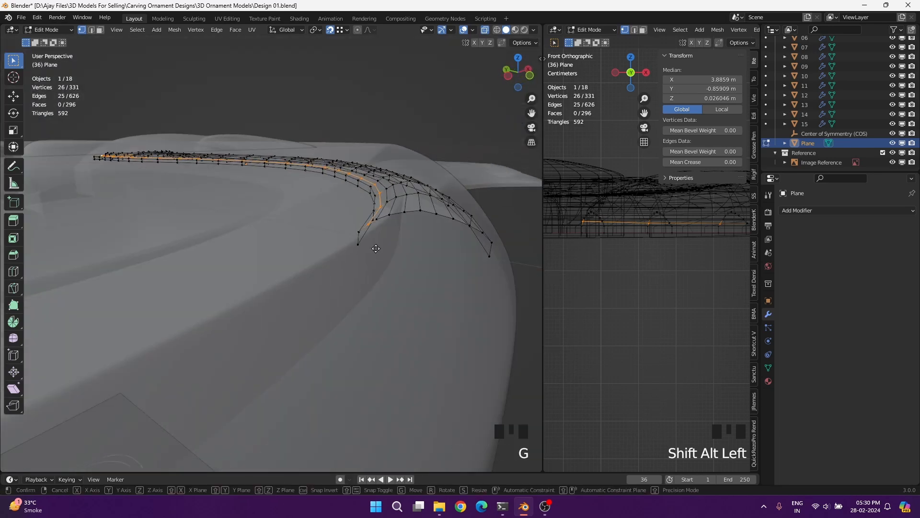
key(z)
right_click(381, 247)
key(g)
key(z)
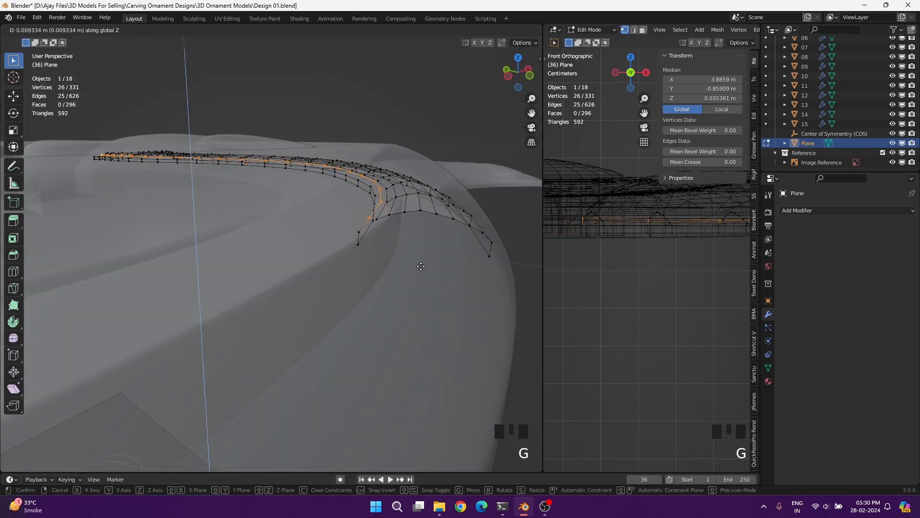
click(422, 276)
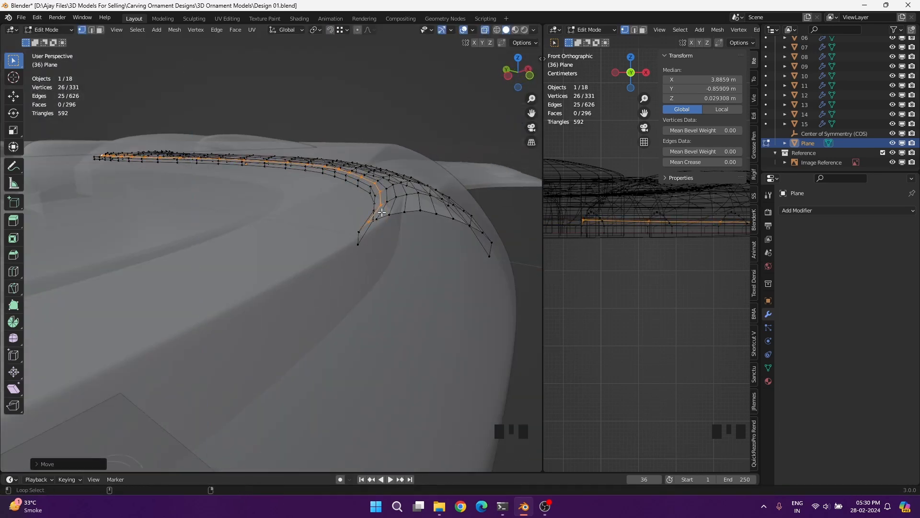
Raise the same inner-side lengthwise loop further along Z and switch to edge selection.
click(396, 252)
key(2)
alt+shift+click(410, 255)
key(g)
key(z)
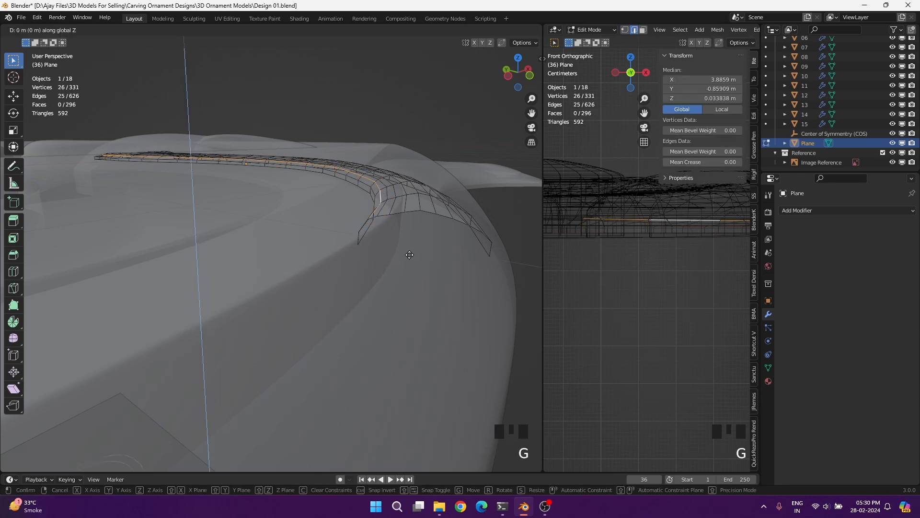
click(408, 255)
Raise the next lengthwise edge loops toward the stem's crest slightly along Z, one after another.
key(g)
key(z)
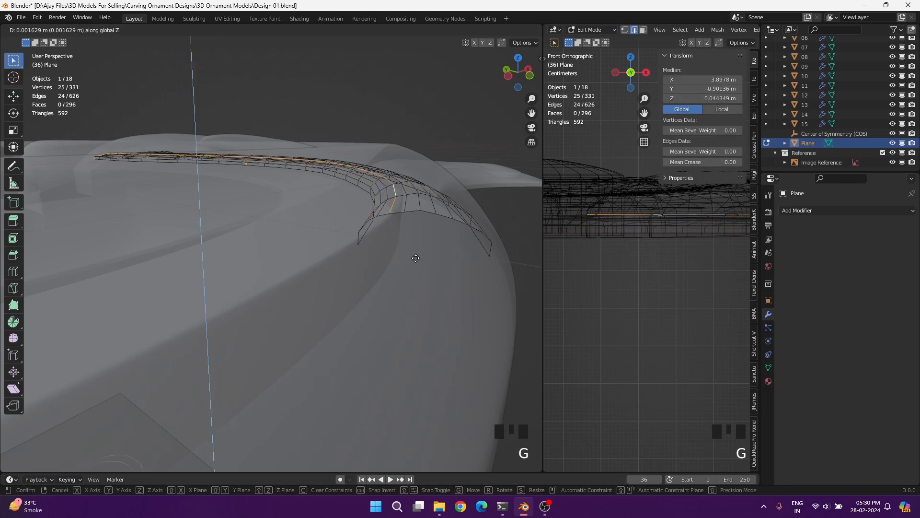
click(415, 255)
click(406, 199)
alt+shift+click(406, 198)
key(g)
key(z)
click(430, 266)
Leave mesh editing, hide the overlapping ornament objects 11 and 12, and resume editing the Plane.
middle_drag(430, 267, 396, 271)
scroll(396, 274, up, 2)
key(Tab)
click(260, 202)
key(h)
click(271, 199)
key(h)
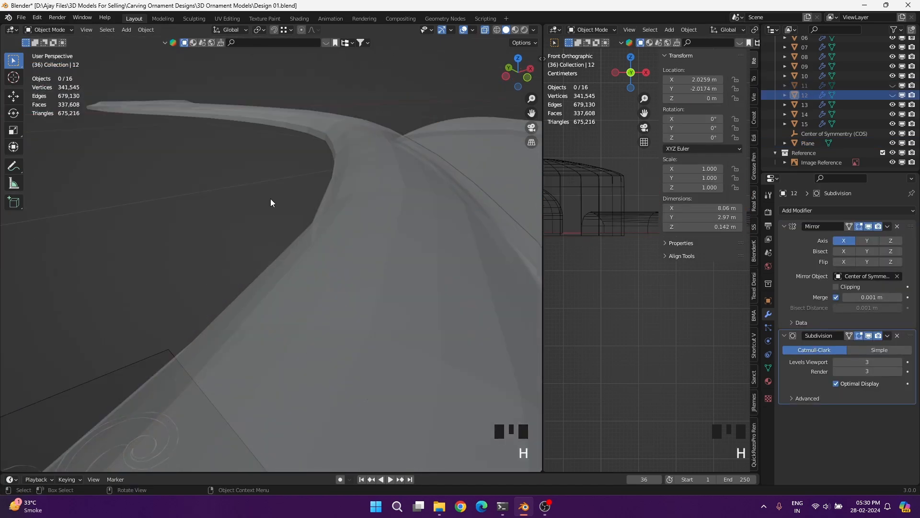
click(338, 198)
key(Tab)
Select the lengthwise edges near the stem's inner side and adjust them with Shrink/Fatten.
middle_drag(338, 199, 345, 198)
shift+middle_drag(426, 182, 388, 197)
alt+click(369, 257)
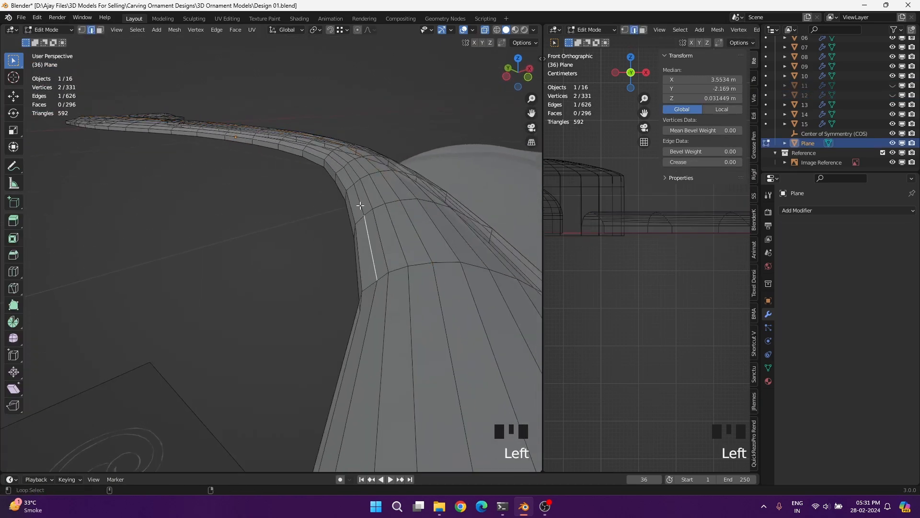
key(alt+s)
click(329, 240)
Move and vertex-slide individual interior vertices of the leaf lobe to even out the surrounding faces.
middle_drag(329, 240, 213, 222)
key(KP_Decimal)
click(268, 331)
middle_drag(268, 331, 326, 307)
click(264, 274)
key(g)
click(259, 272)
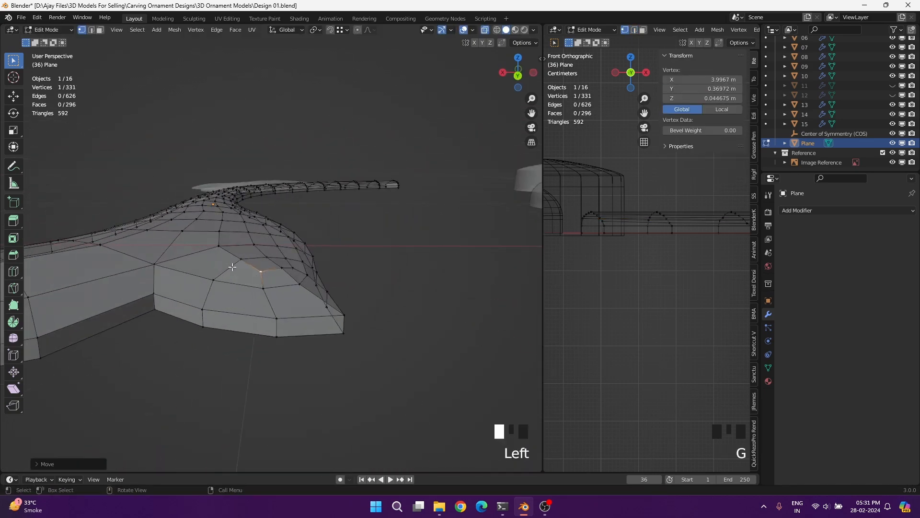
middle_drag(259, 272, 292, 312)
key(g)
key(g)
click(166, 339)
Select the interior vertices and faces of the leaf lobe and smooth them.
drag(269, 276, 227, 321)
shift+drag(259, 257, 262, 260)
middle_drag(262, 259, 307, 268)
shift+drag(307, 271, 256, 305)
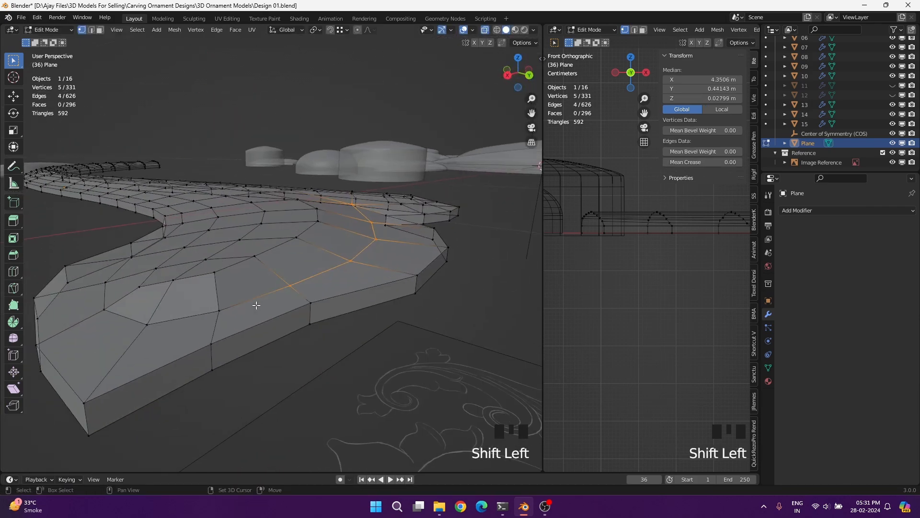
shift+click(128, 326)
middle_drag(127, 326, 207, 328)
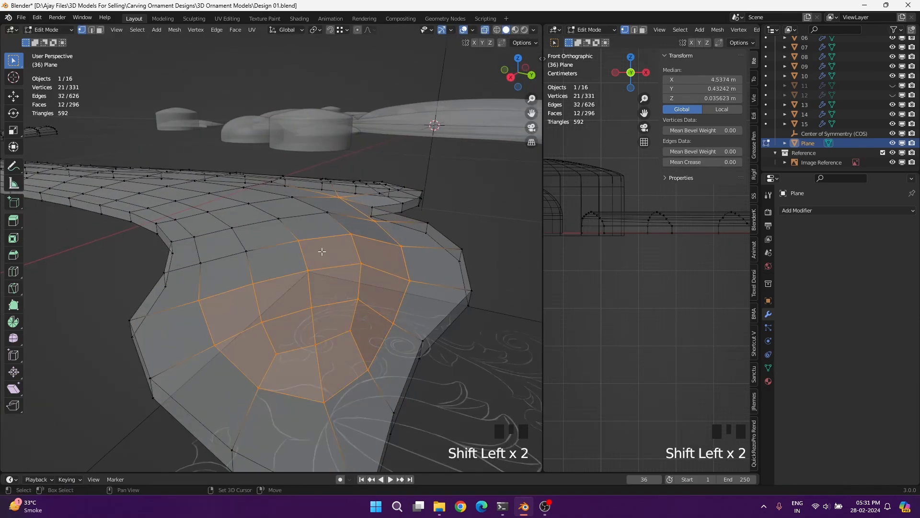
shift+drag(265, 211, 336, 225)
right_click(335, 257)
click(326, 205)
ctrl+drag(331, 187, 350, 205)
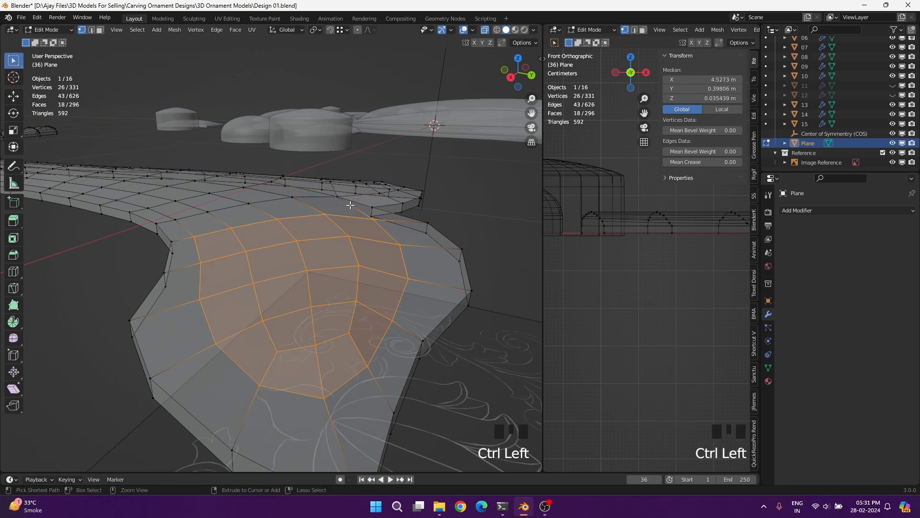
Adjust the interior vertices along the row beside the leaf lobe's outer edge.
middle_drag(315, 331, 331, 312)
click(330, 311)
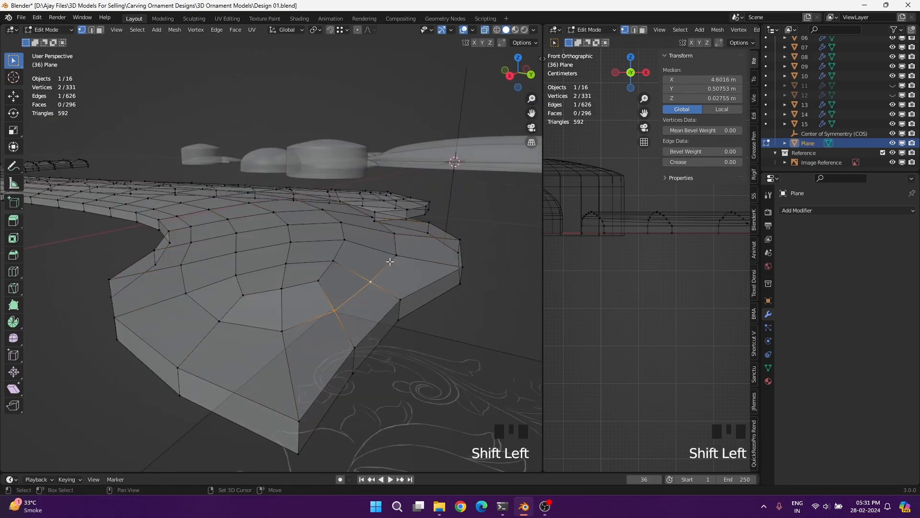
shift+click(461, 266)
shift+click(396, 255)
shift+middle_drag(396, 255, 369, 283)
click(323, 340)
click(455, 253)
drag(307, 263, 335, 247)
click(348, 253)
middle_drag(348, 254, 259, 340)
shift+middle_drag(258, 340, 223, 322)
Slide the interior vertex nearest the leaf lobe's tip along its edge toward the tip.
click(289, 302)
key(g)
key(g)
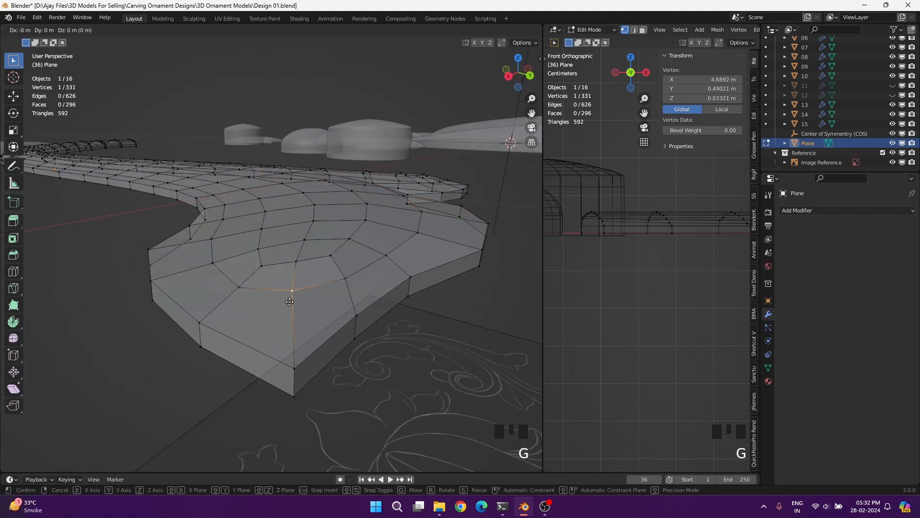
click(289, 317)
Add a loop cut across the larger leaf lobe, between the notch and the adjacent boundary corner.
mouse_move(290, 317)
middle_down()
mouse_move(288, 333)
mouse_move(284, 325)
middle_up()
middle_drag(216, 261, 345, 387)
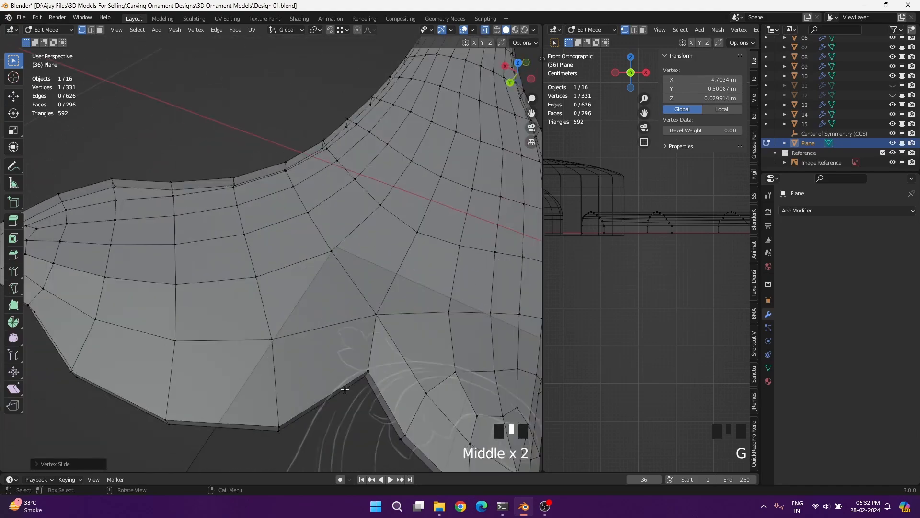
drag(345, 387, 390, 355)
shift+middle_drag(391, 354, 319, 351)
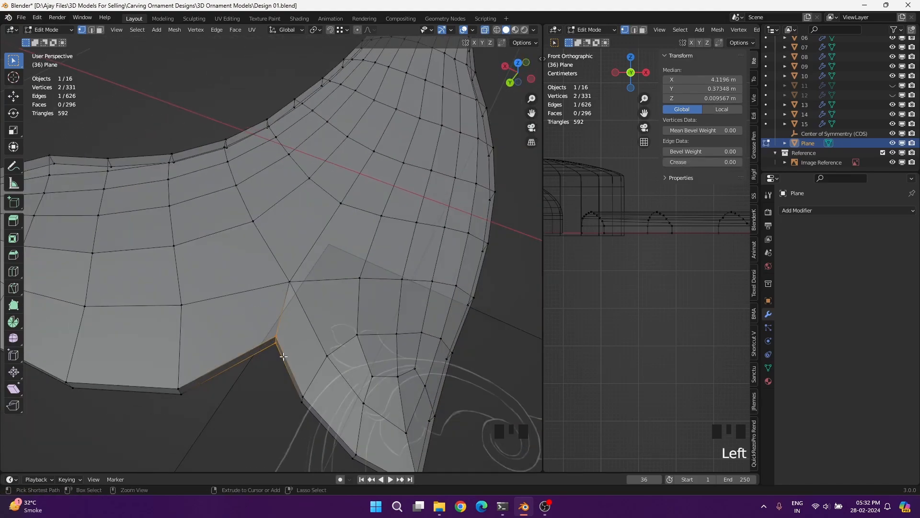
key(ctrl+r)
click(234, 359)
right_click(225, 372)
Select the new loop's boundary vertices and move them close to the notch in top view.
drag(214, 388, 244, 354)
key(KP_7)
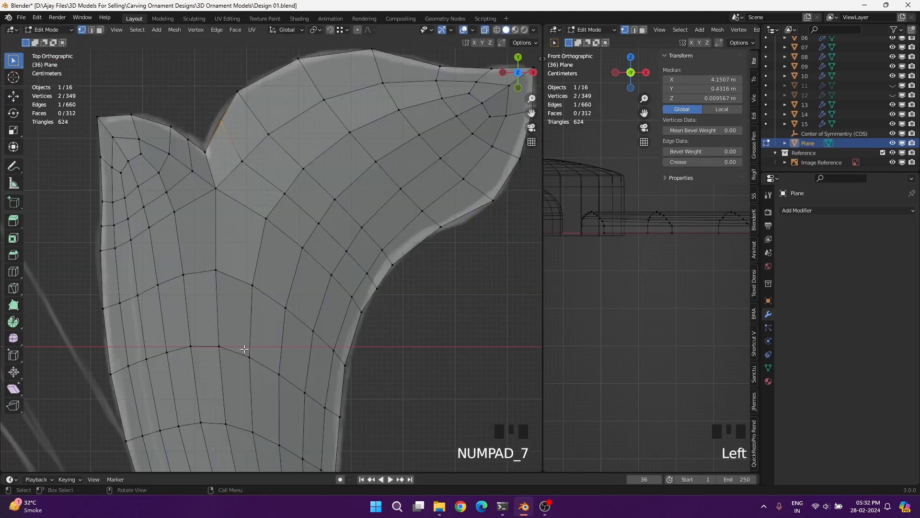
shift+middle_drag(233, 148, 235, 273)
scroll(235, 273, up, 5)
key(g)
click(134, 350)
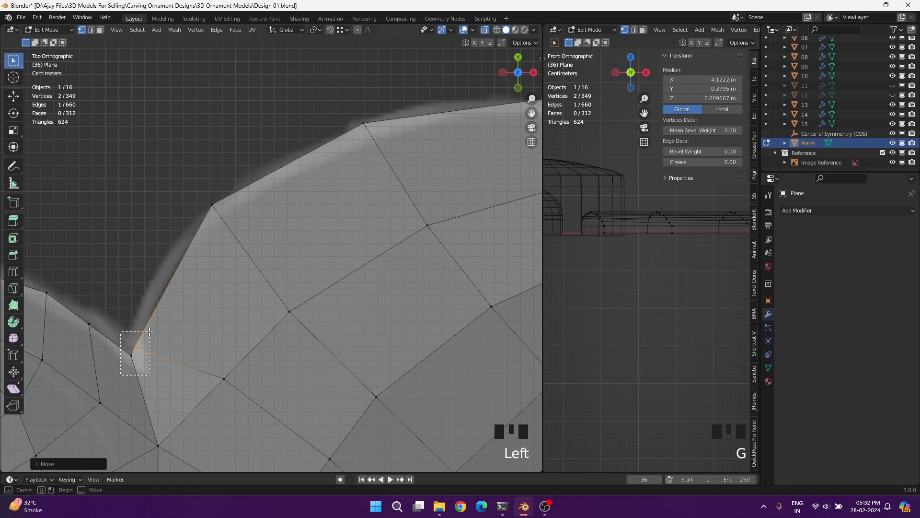
Reposition the boundary vertices on both sides of the notch to follow the leaf outline.
key(g)
click(221, 226)
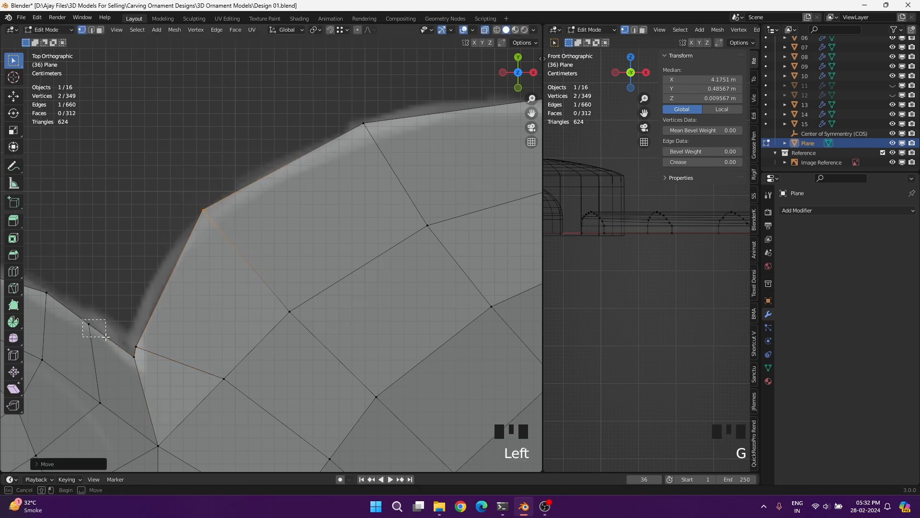
key(g)
click(140, 356)
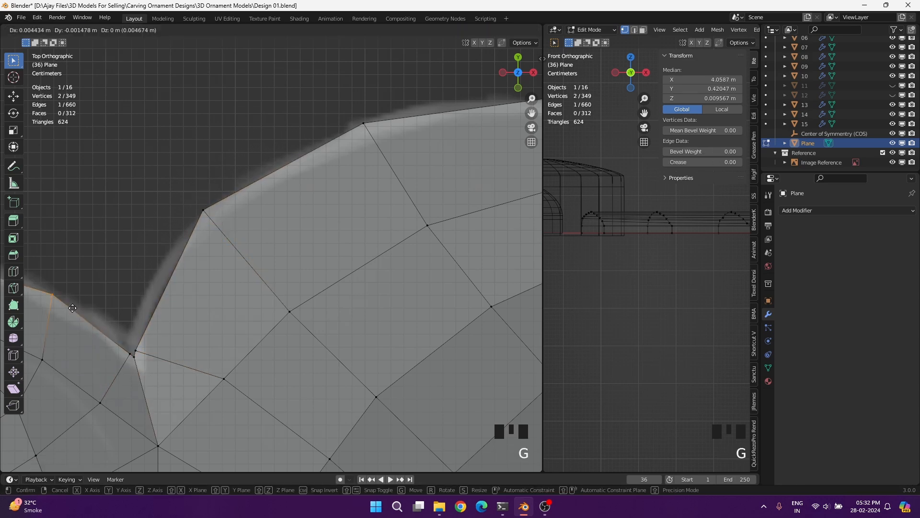
Slide the crosswise vertex rows of both leaf lobes just below the notch toward the stem.
shift+middle_drag(90, 462, 166, 318)
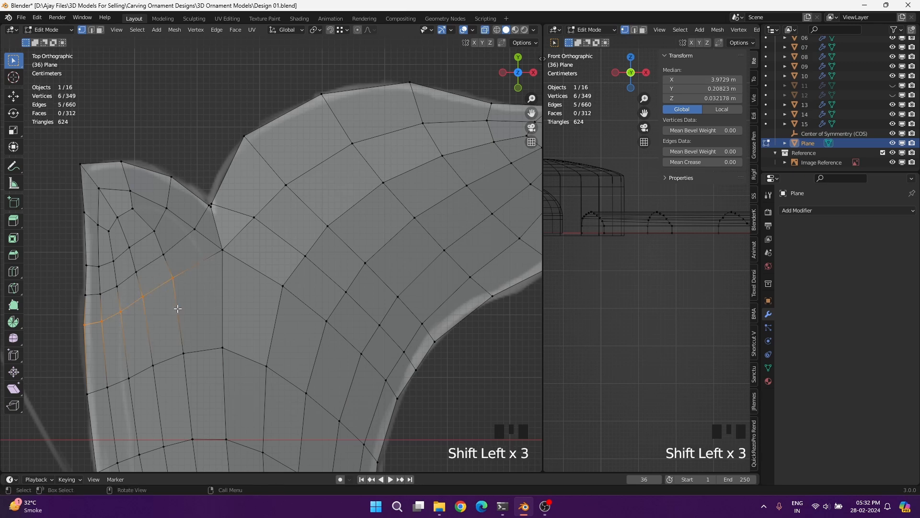
key(g)
key(g)
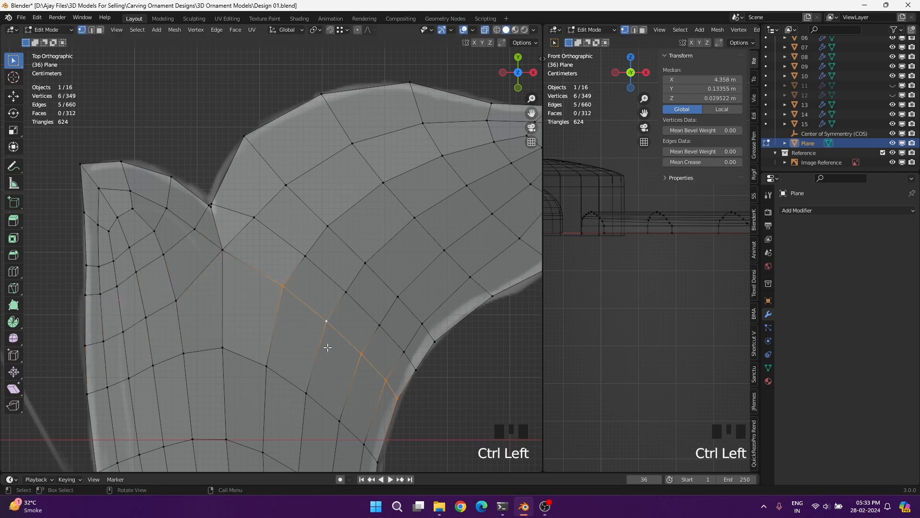
key(g)
key(g)
click(317, 363)
Slide the two full crosswise rows below the leaf split further down the stem.
shift+middle_drag(316, 363, 297, 275)
click(247, 278)
alt+shift+click(181, 267)
key(g)
key(g)
click(218, 314)
alt+shift+click(223, 361)
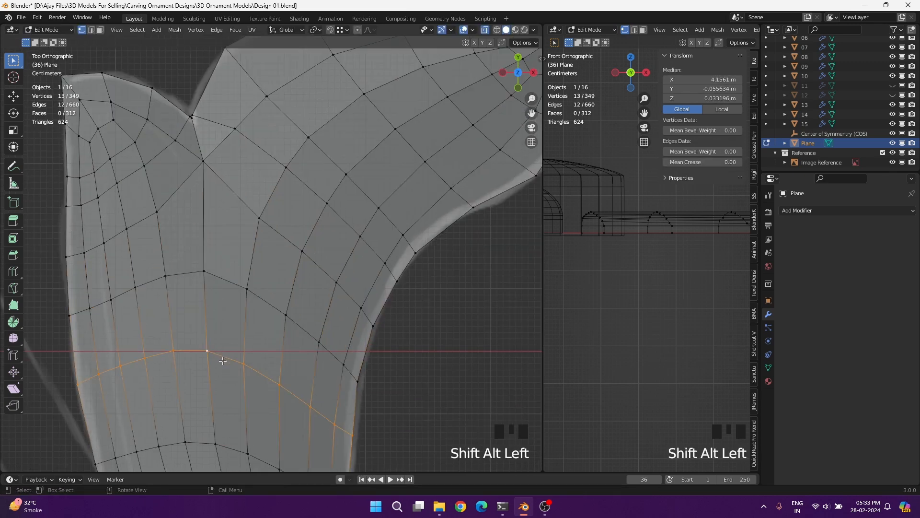
key(g)
key(g)
click(235, 398)
Move the inner-curve edge vertices of the crosswise row just below the X axis to follow the outline.
shift+middle_drag(235, 398, 310, 390)
key(g)
click(359, 322)
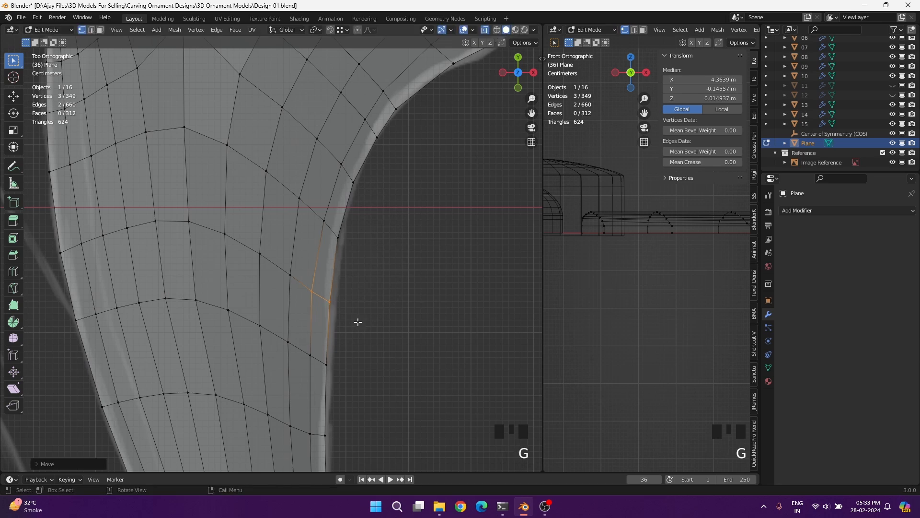
shift+middle_drag(339, 313, 347, 431)
shift+middle_drag(213, 239, 216, 304)
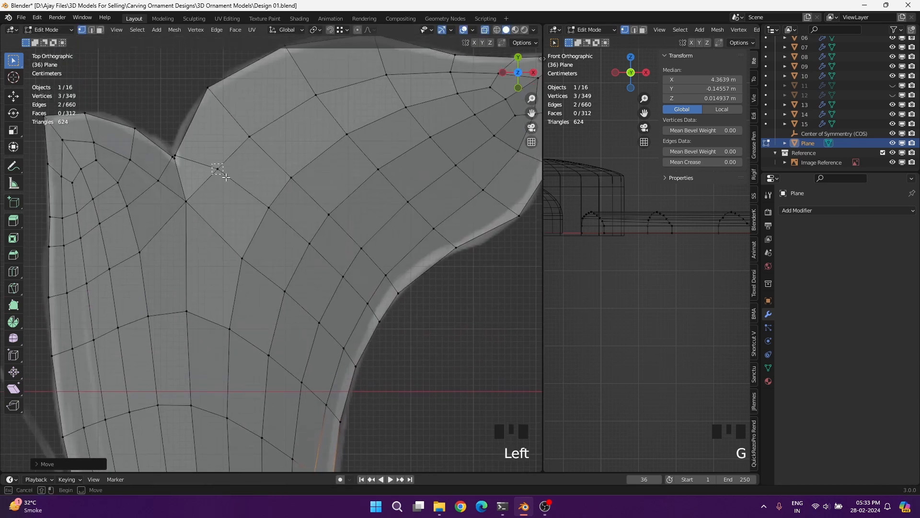
Slide the vertex just right of the notch and move the inner-curve edge vertices of the row above the X axis along the outline.
key(g)
key(g)
click(264, 226)
drag(355, 300, 382, 341)
key(g)
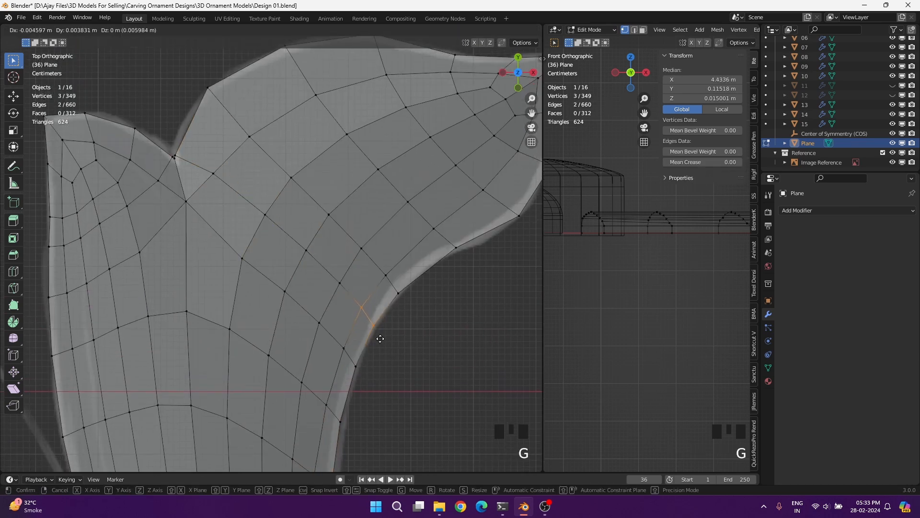
click(378, 338)
Slide the crosswise vertex row in the middle of the right leaf lobe toward the lobe's tip and nudge it onto the outline.
click(384, 273)
alt+click(354, 245)
key(g)
key(g)
click(382, 276)
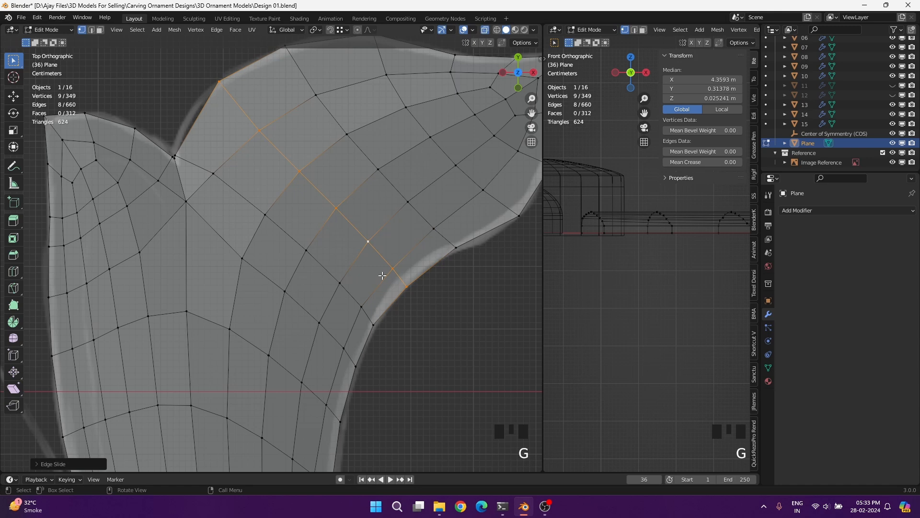
key(g)
click(421, 309)
Move the middle vertices of the crosswise row just below it to even out the spacing.
drag(343, 281, 348, 286)
key(g)
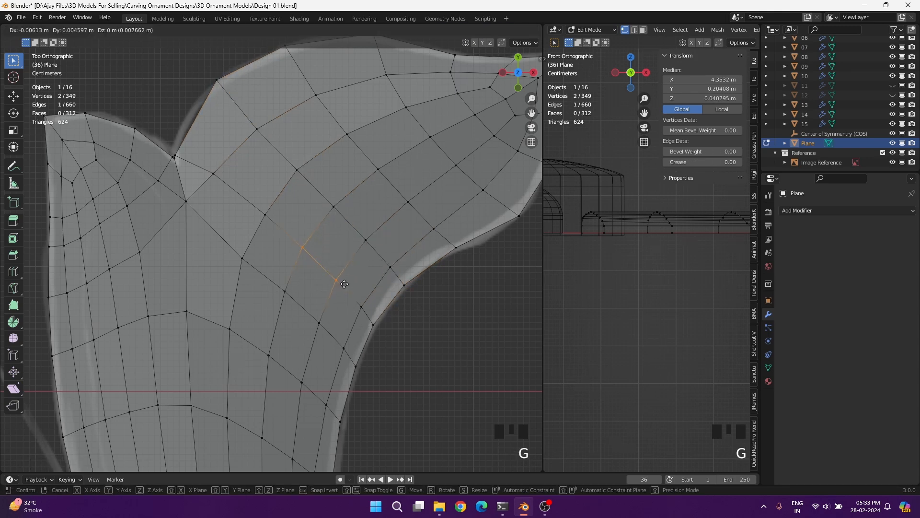
click(341, 281)
click(268, 220)
key(g)
click(261, 218)
Shift the interior vertices just below the right lobe's upper edge closer to the outline.
click(222, 179)
key(g)
click(261, 124)
click(316, 95)
key(g)
click(308, 82)
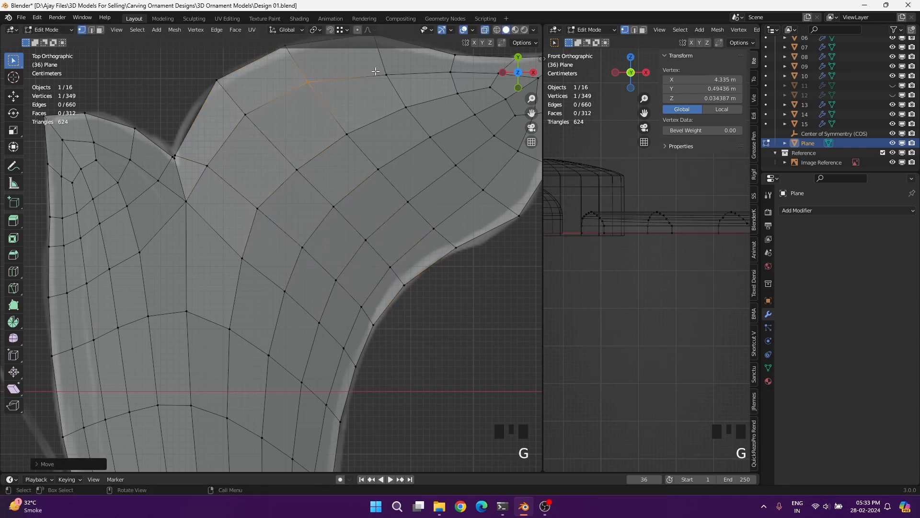
click(386, 75)
key(g)
click(384, 69)
Slide the lengthwise row of four vertices across the right lobe and the three vertices near its tip toward the edge.
shift+middle_drag(407, 166, 351, 221)
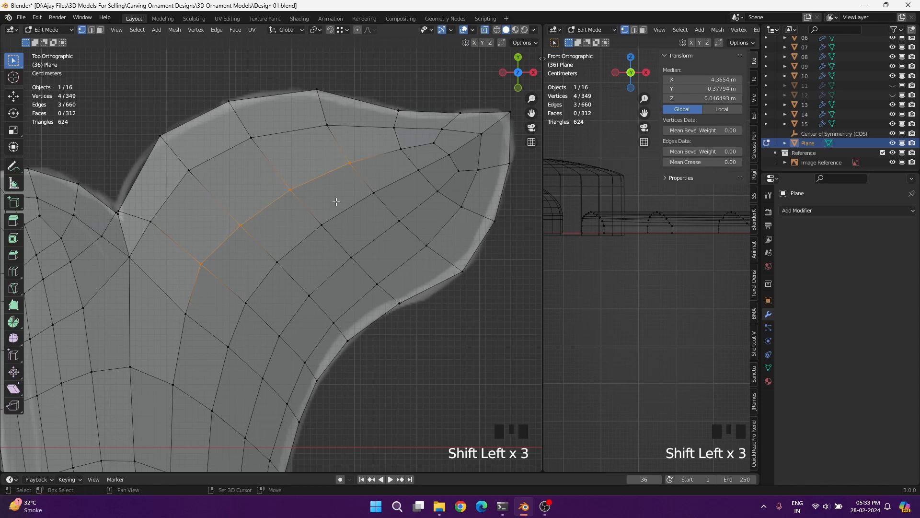
key(g)
key(g)
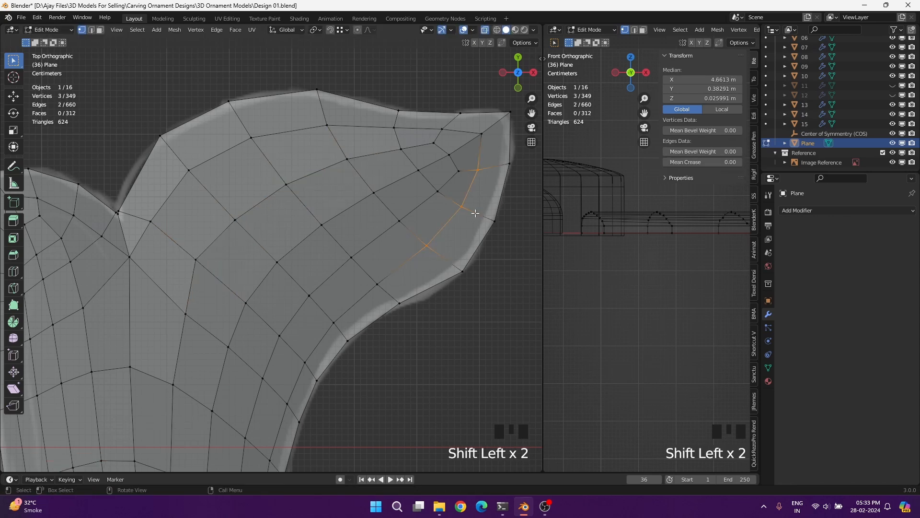
key(g)
key(g)
click(482, 216)
Move the boundary vertices on the upper edge near the right lobe's tip along the outline.
drag(358, 231, 367, 243)
drag(442, 103, 468, 119)
key(g)
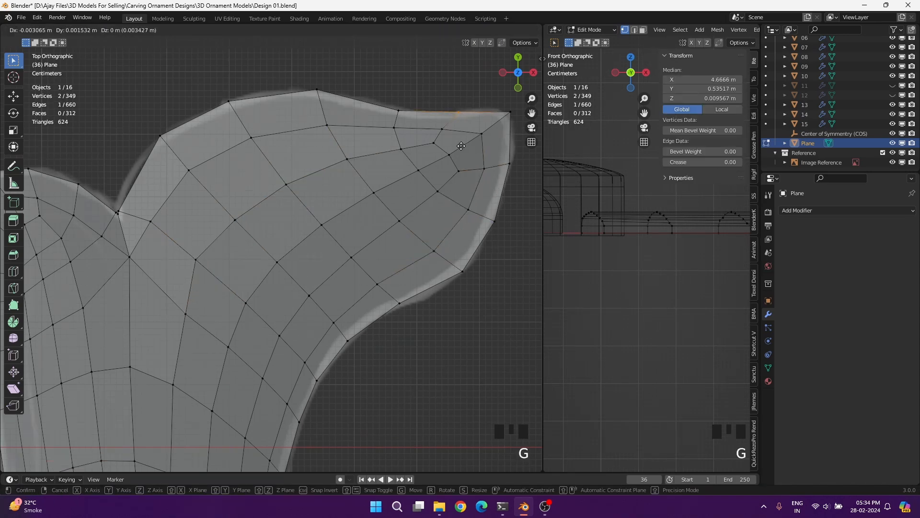
click(461, 146)
Slide the interior vertices of the left leaf lobe, including the pair beside the notch, to even out their spacing.
shift+middle_drag(263, 232, 182, 280)
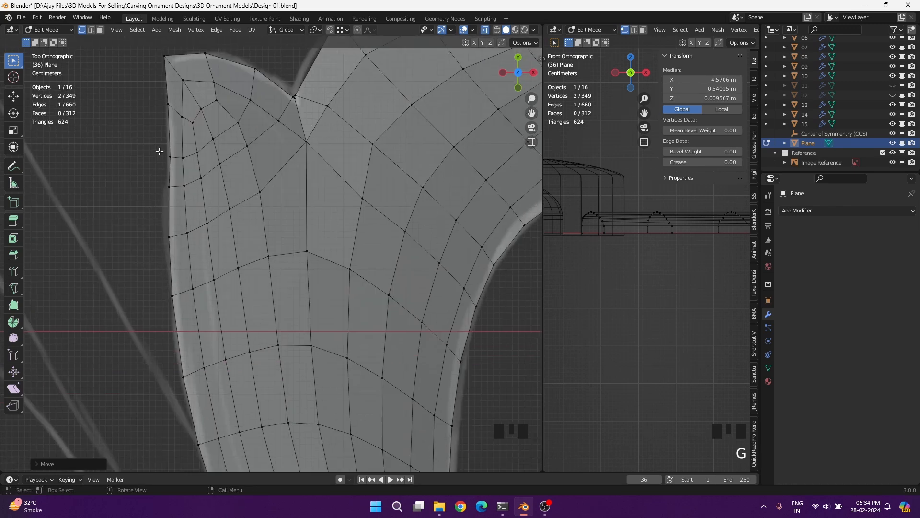
key(g)
key(g)
click(188, 161)
drag(230, 131, 259, 93)
key(g)
key(g)
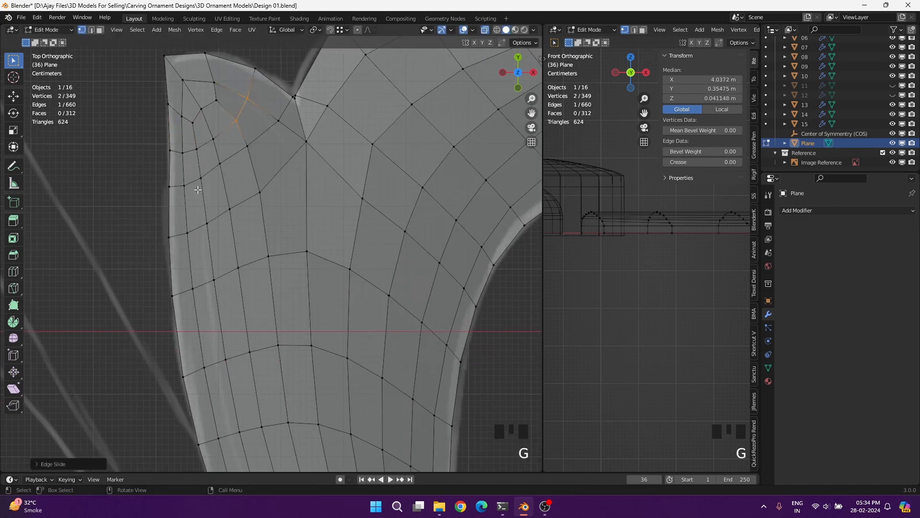
key(g)
key(g)
click(233, 186)
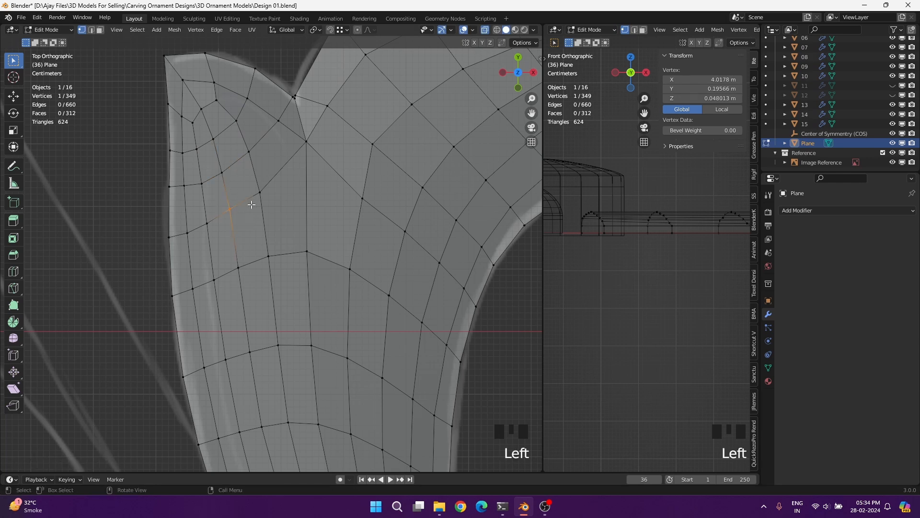
Move the vertices of the left lobe's crosswise row above the X axis down one by one, including the outer edge vertices.
key(g)
click(253, 210)
click(211, 231)
key(g)
click(211, 236)
click(193, 242)
key(g)
click(195, 247)
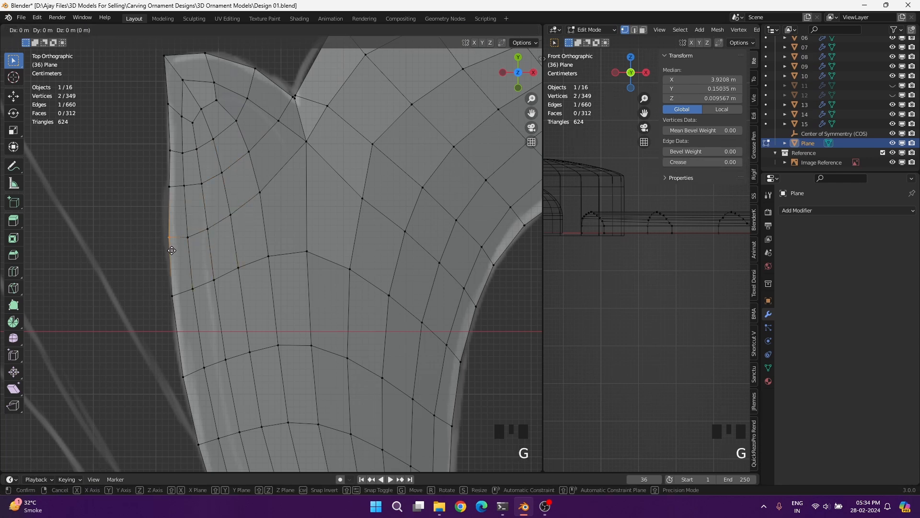
key(g)
click(171, 253)
Slide the outer vertices of the next crosswise row up in the left lobe downward along their edges.
drag(156, 172, 191, 205)
key(g)
key(g)
click(158, 230)
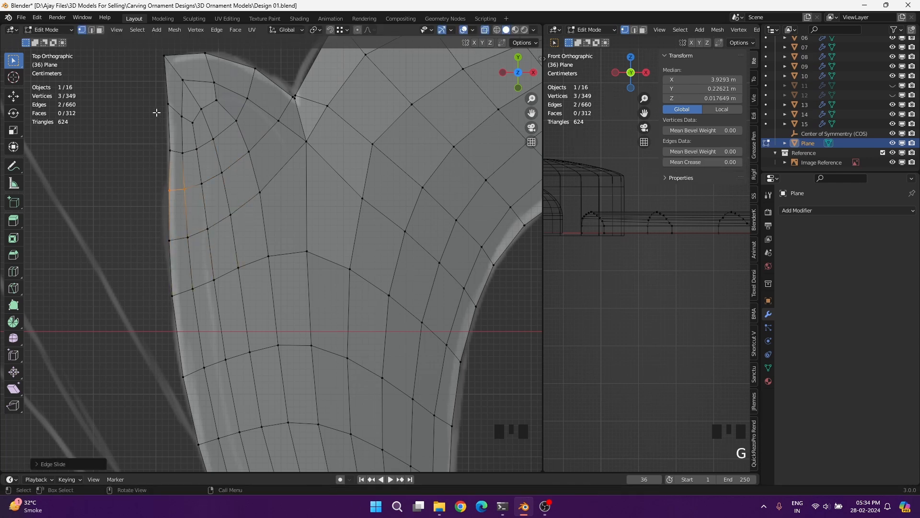
Adjust the outer edge vertices and the adjoining inner vertices in the upper part of the left lobe.
click(165, 151)
key(g)
right_click(161, 156)
drag(160, 145, 174, 160)
key(g)
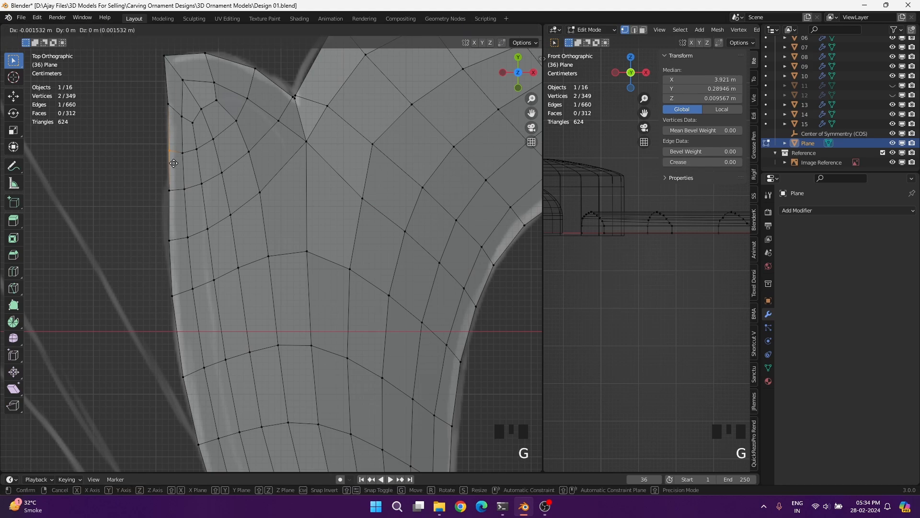
click(172, 160)
click(183, 156)
key(g)
click(184, 158)
click(183, 119)
scroll(159, 100, down, 4)
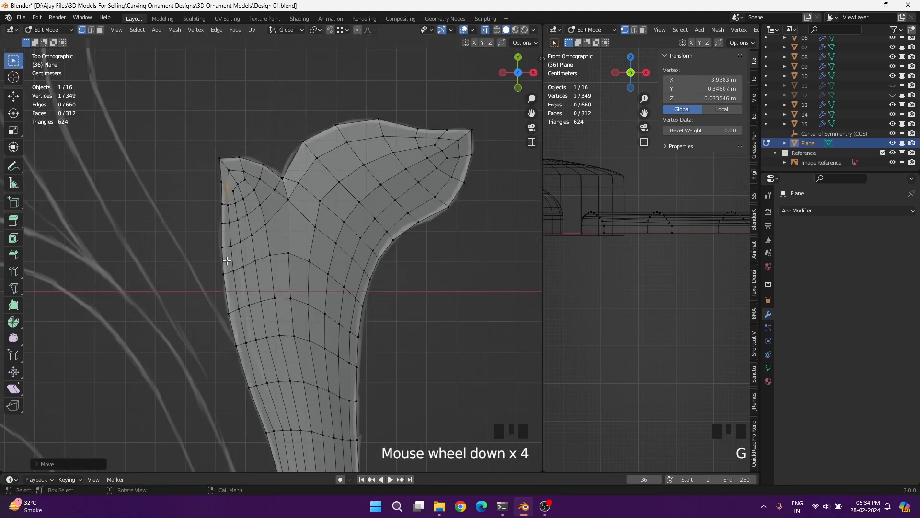
Add a Subdivision modifier with viewport level 3 to the leaf and stem mesh and turn off X-ray.
key(Tab)
click(815, 210)
click(744, 386)
key(alt+z)
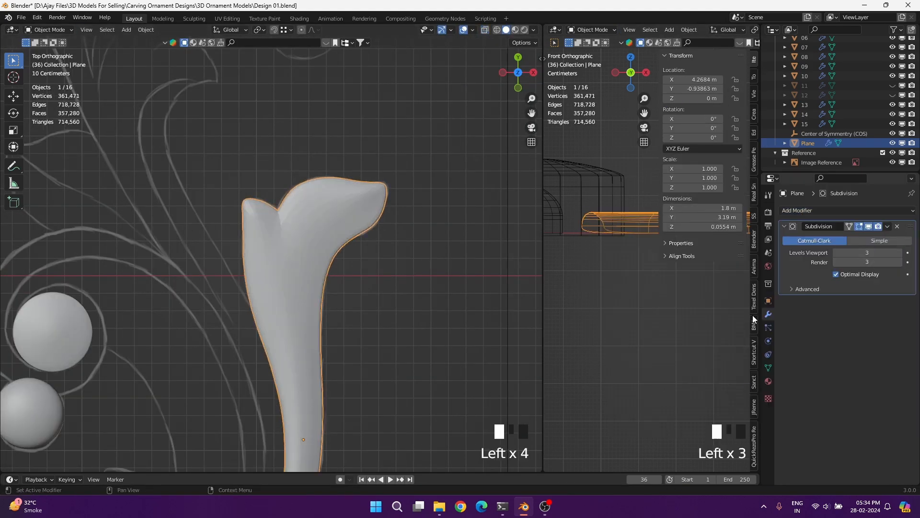
middle_drag(431, 288, 232, 286)
Insert a loop cut around the side wall, close to its upper edge, to sharpen the rim.
key(Tab)
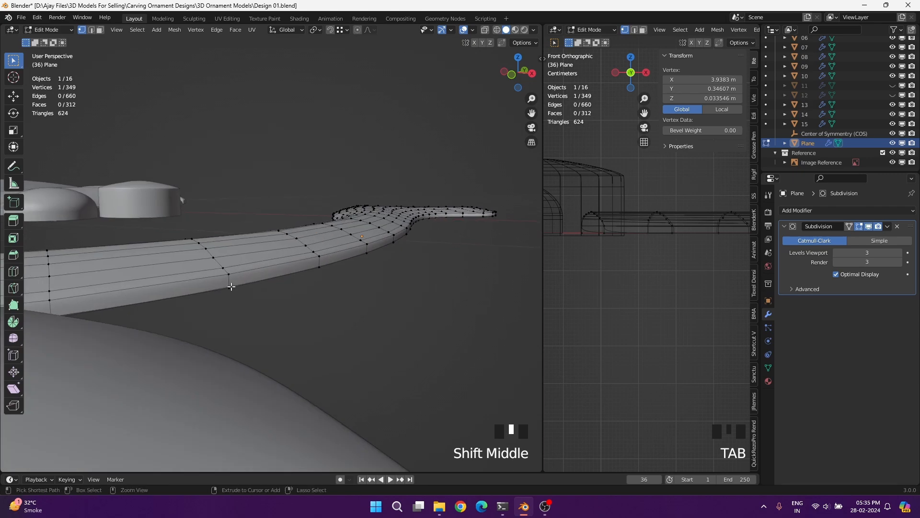
key(ctrl+r)
click(228, 283)
click(234, 278)
key(Tab)
middle_drag(335, 294, 302, 310)
scroll(301, 306, up, 2)
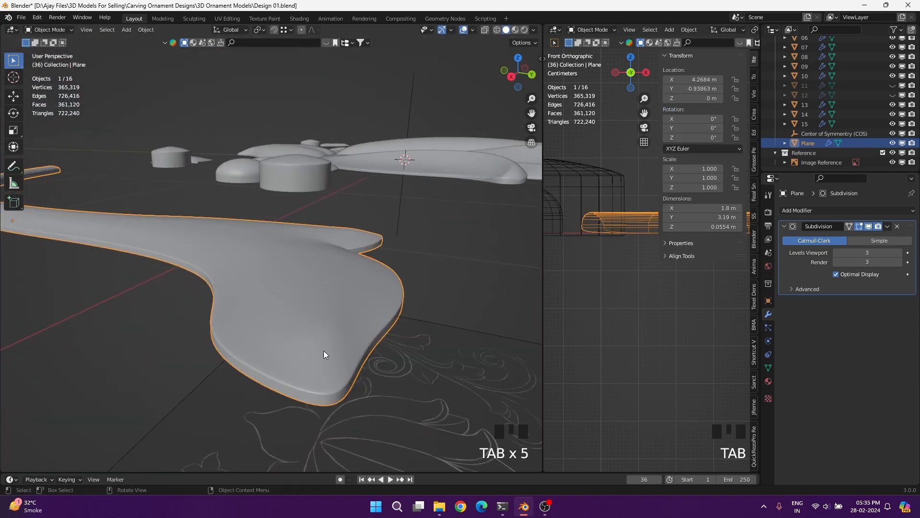
Select the rim edge loop without the leaf end, adjust it with Shrink/Fatten, and slide it along the surface.
key(Tab)
shift+middle_drag(324, 354, 166, 224)
click(167, 224)
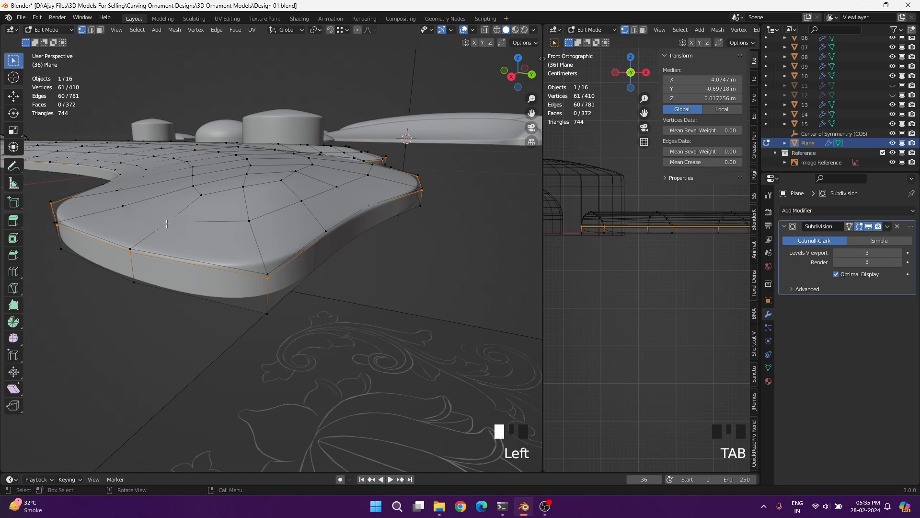
alt+shift+click(123, 207)
scroll(236, 232, down, 3)
key(KP_7)
key(alt+z)
ctrl+drag(339, 149, 435, 181)
key(alt+z)
middle_drag(427, 343, 411, 253)
key(alt+s)
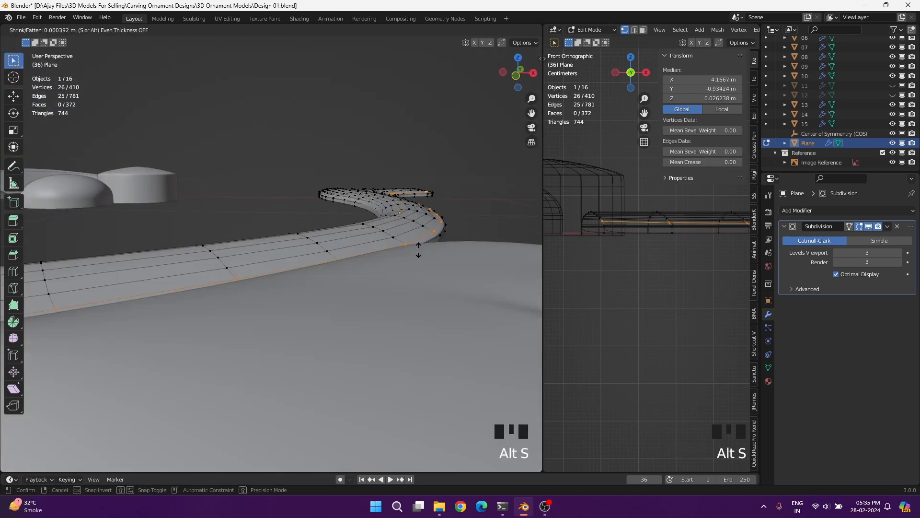
click(418, 248)
key(g)
key(g)
click(422, 241)
Lower two neighbouring vertices on the raised part of the right leaf lobe's top surface.
middle_drag(477, 204, 301, 297)
scroll(279, 218, up, 2)
click(206, 294)
key(Tab)
key(Tab)
click(281, 242)
shift+click(288, 233)
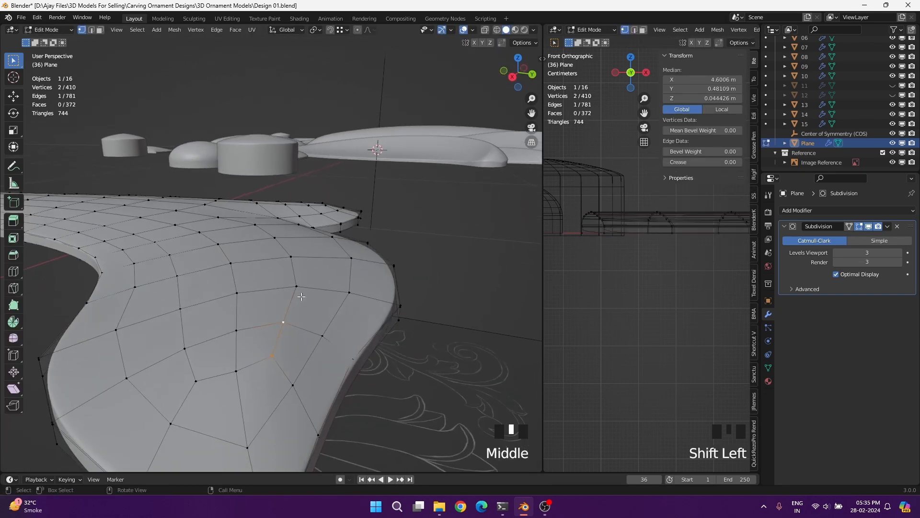
key(g)
click(333, 363)
middle_drag(333, 363, 324, 374)
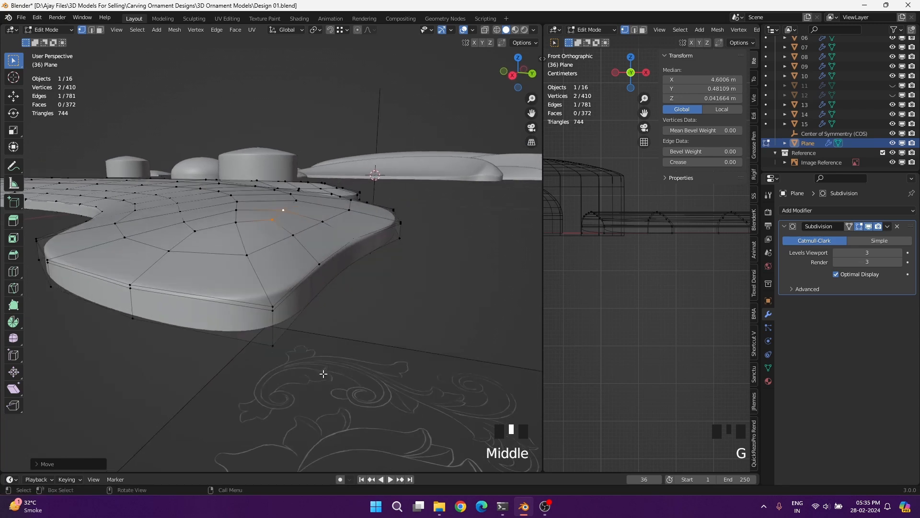
Adjust further vertices on the right lobe's top surface, moving a neighbouring pair near the lobe's outer end along the Z axis.
drag(173, 200, 186, 225)
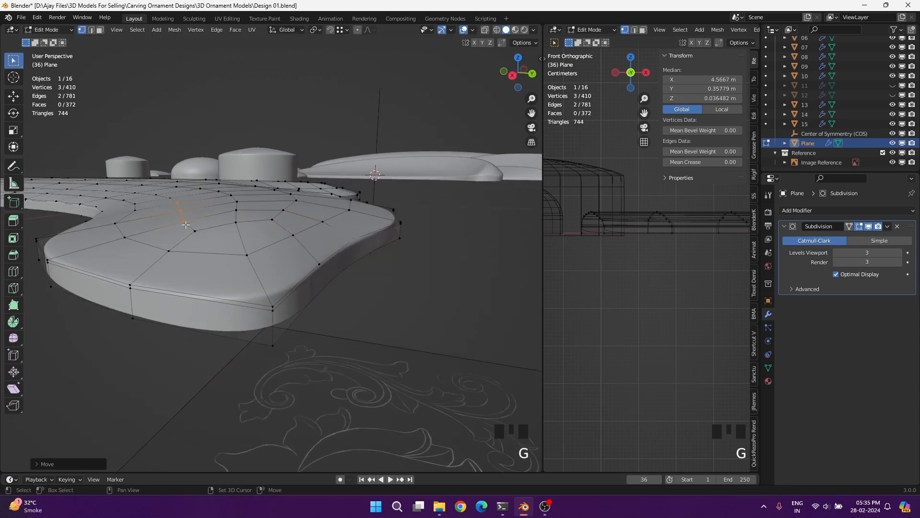
click(268, 223)
click(294, 254)
key(Tab)
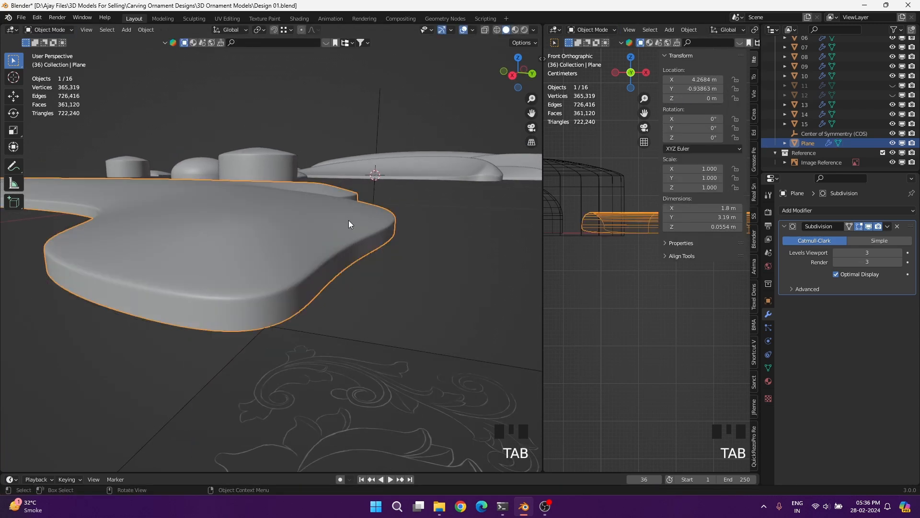
key(Tab)
middle_drag(349, 220, 227, 246)
key(g)
key(z)
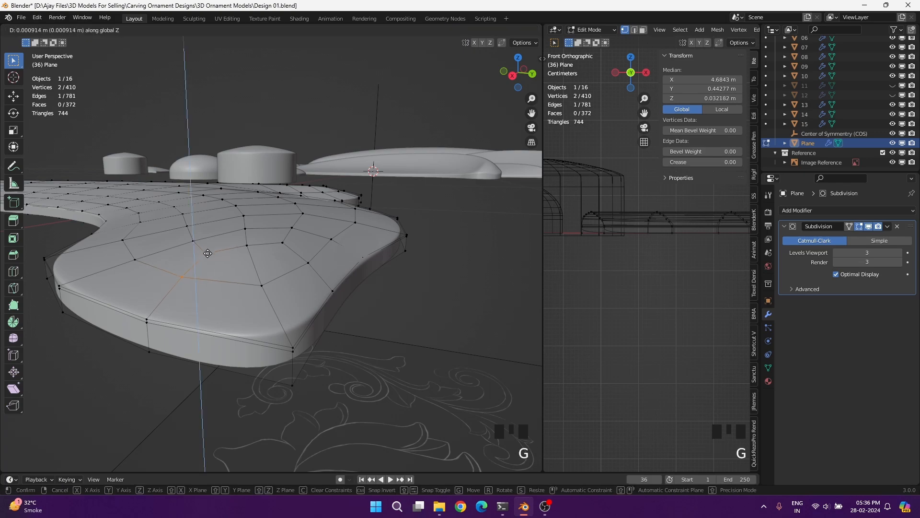
click(208, 255)
key(Tab)
Reposition a single vertex on the leaf's top surface and check the smoothed shape in Object Mode.
middle_drag(206, 289, 318, 277)
key(Tab)
click(297, 339)
key(g)
click(267, 297)
key(Tab)
scroll(267, 298, down, 3)
key(Tab)
alt+shift+click(344, 301)
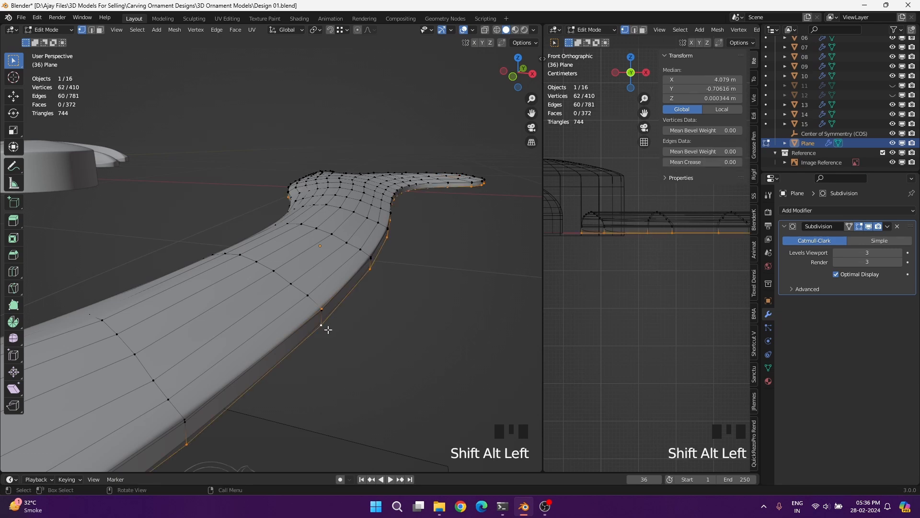
key(ctrl+KP_Add)
key(ctrl+KP_Add)
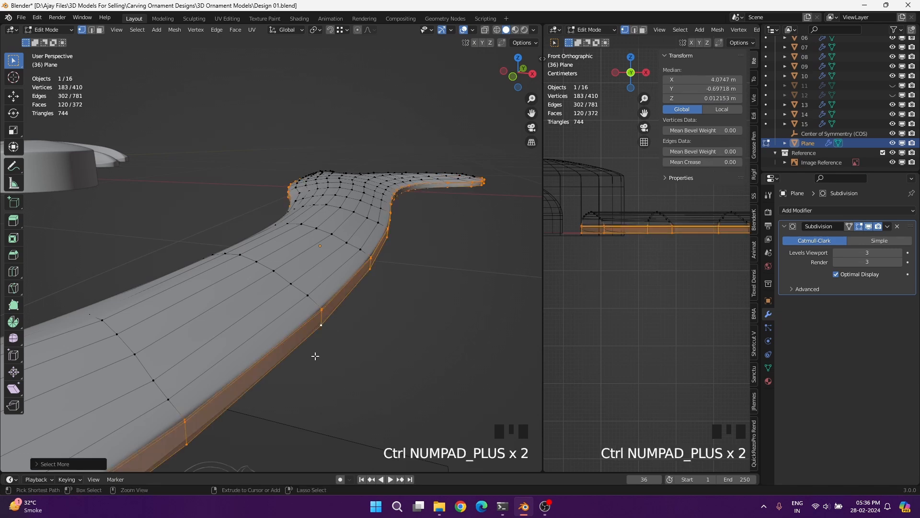
key(ctrl+i)
right_click(271, 313)
click(268, 312)
middle_drag(325, 318, 247, 251)
key(z)
key(ctrl+z)
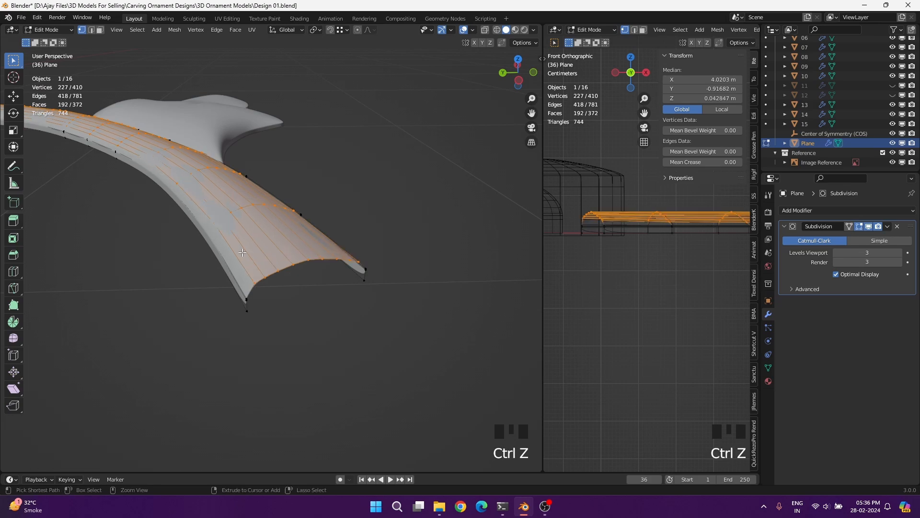
right_click(272, 286)
key(Tab)
Unhide objects 12 and 11 in the top view and clear the selection.
scroll(280, 268, down, 2)
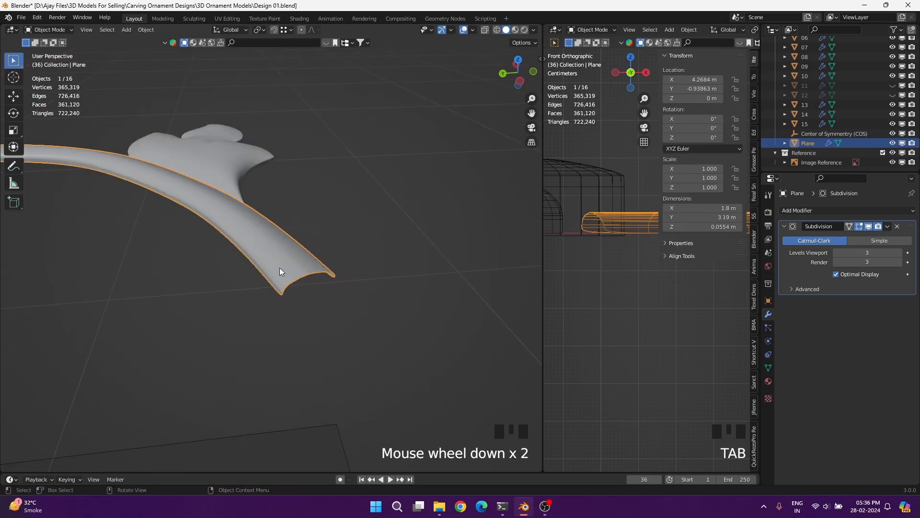
shift+middle_drag(280, 267, 398, 345)
scroll(676, 377, up, 4)
scroll(329, 322, down, 2)
key(KP_7)
scroll(278, 322, down, 3)
shift+middle_drag(278, 323, 327, 298)
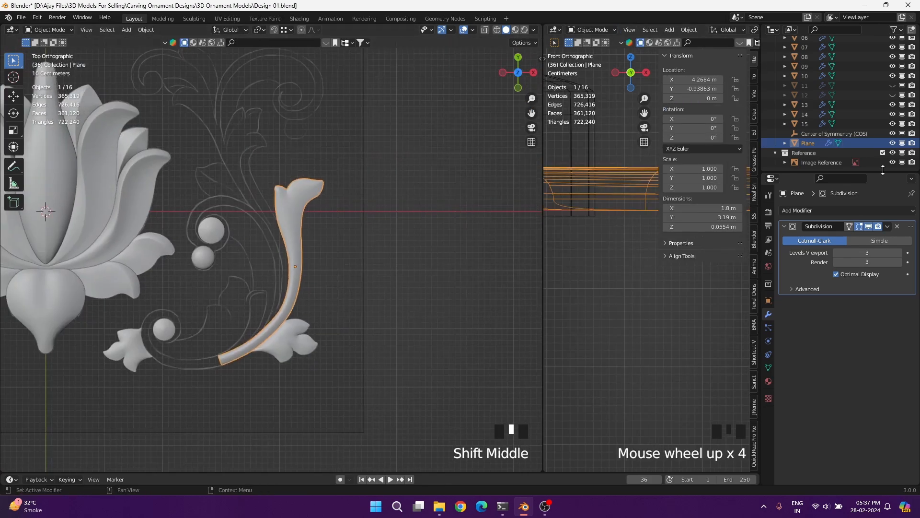
click(892, 95)
click(892, 85)
click(417, 352)
scroll(269, 363, up, 2)
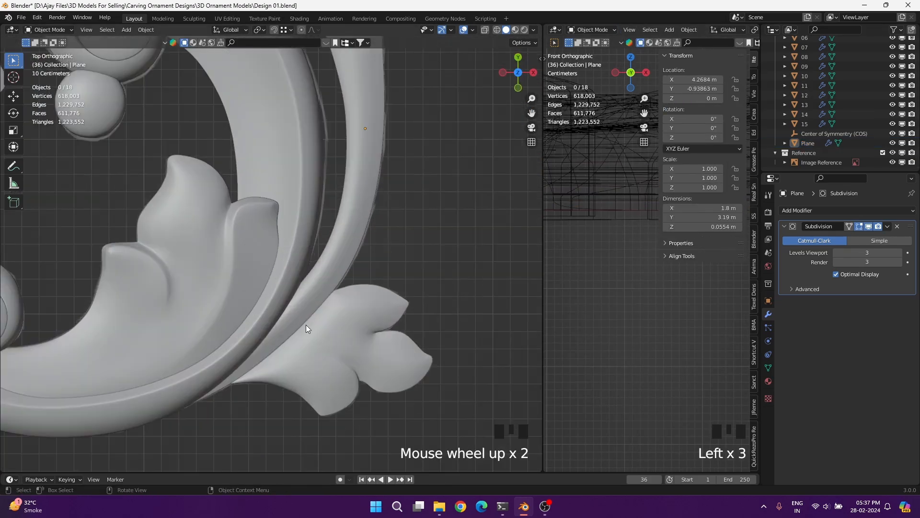